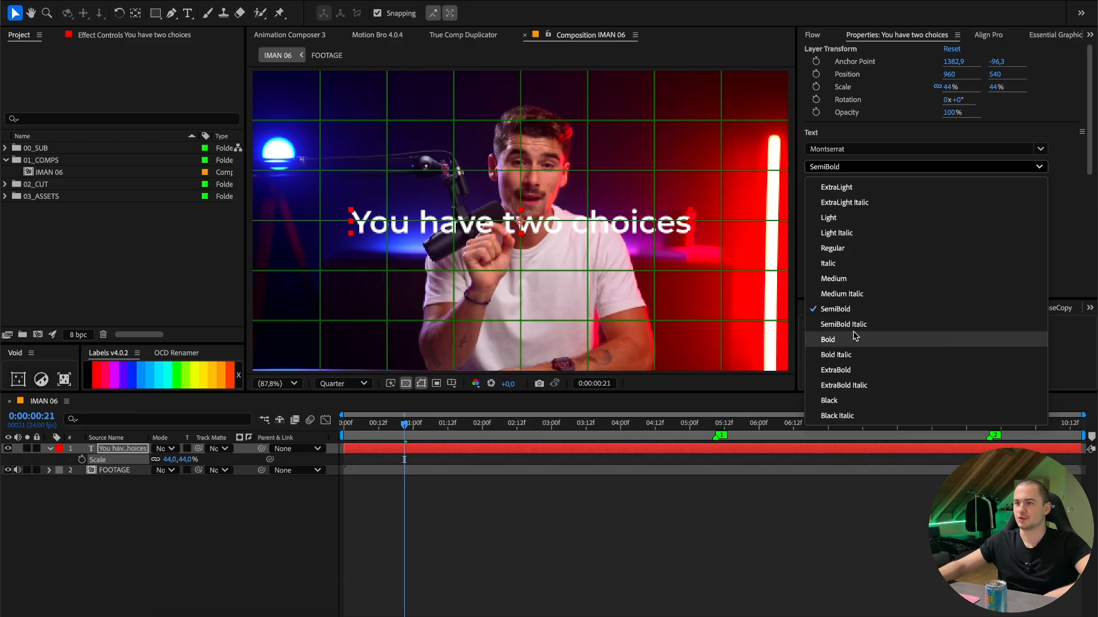
# - Set the Montserrat text to Bold, centre its anchor point, and reposition it at 960, 540
pyautogui.click(890, 339)
pyautogui.click(136, 13)
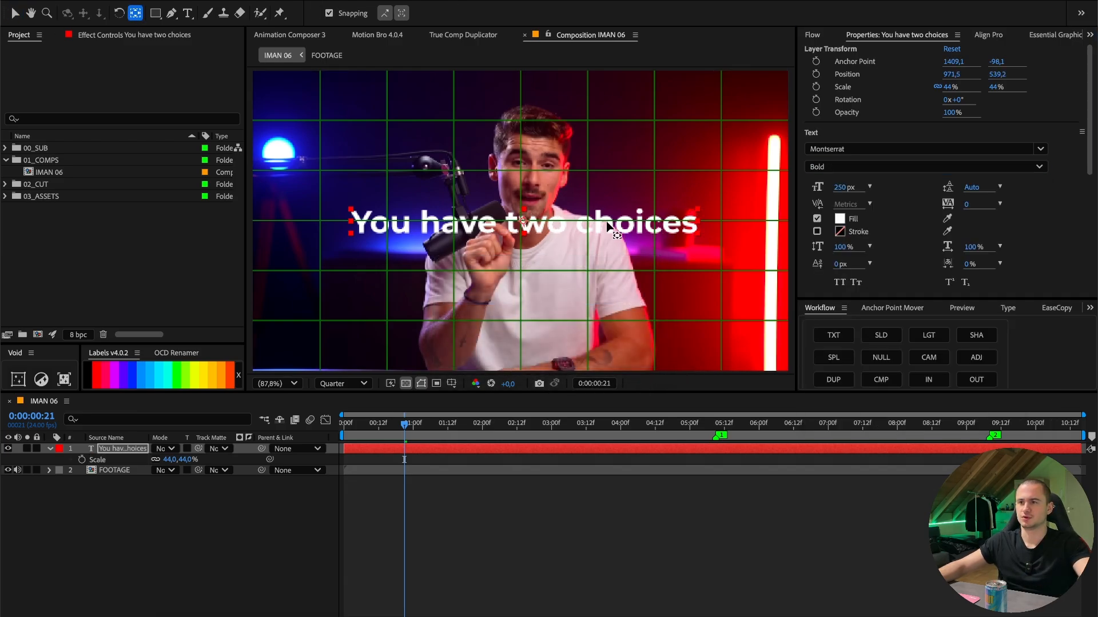
pyautogui.press('v')
pyautogui.moveTo(596, 227); pyautogui.dragTo(592, 227)
# - Set the scale of the "You have two choices" text layer to 50%
pyautogui.press('s')
pyautogui.press('s')
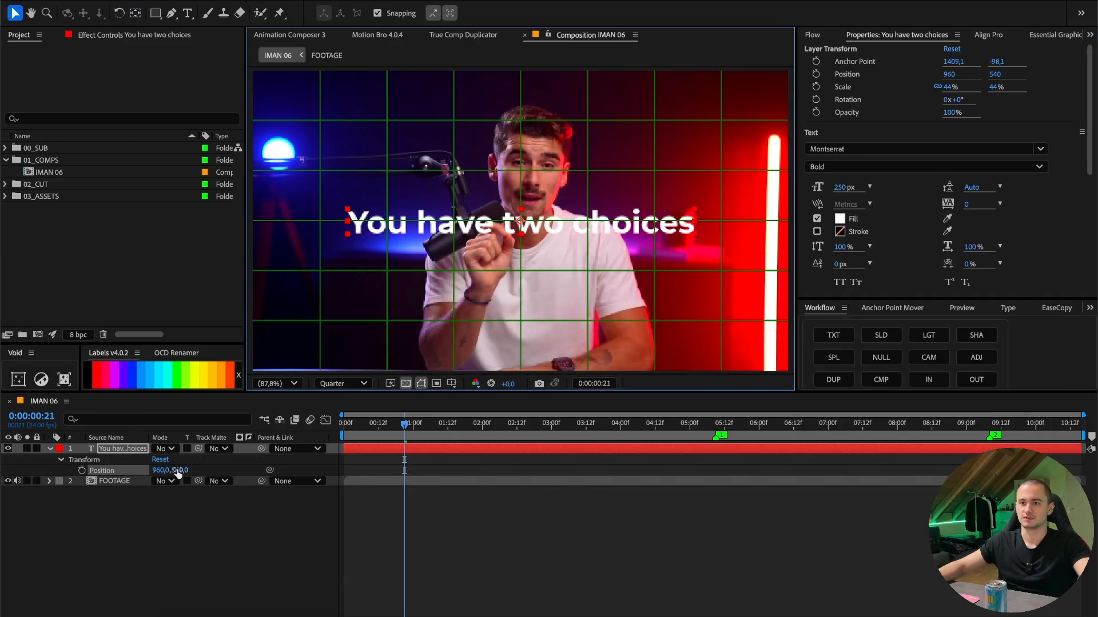
pyautogui.press('s')
pyautogui.click(182, 460)
pyautogui.write('50')
pyautogui.press('Return')
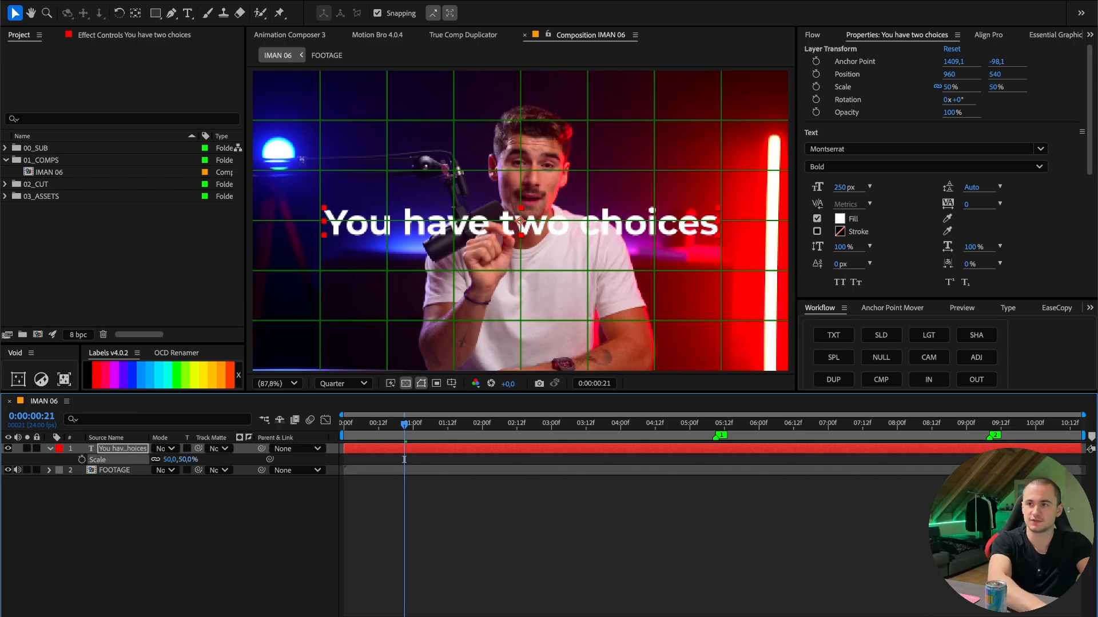
# - Lower the text to a vertical position of 839 and move its layer to start at 0:00:01:12
pyautogui.press('p')
pyautogui.moveTo(179, 459); pyautogui.dragTo(355, 474)
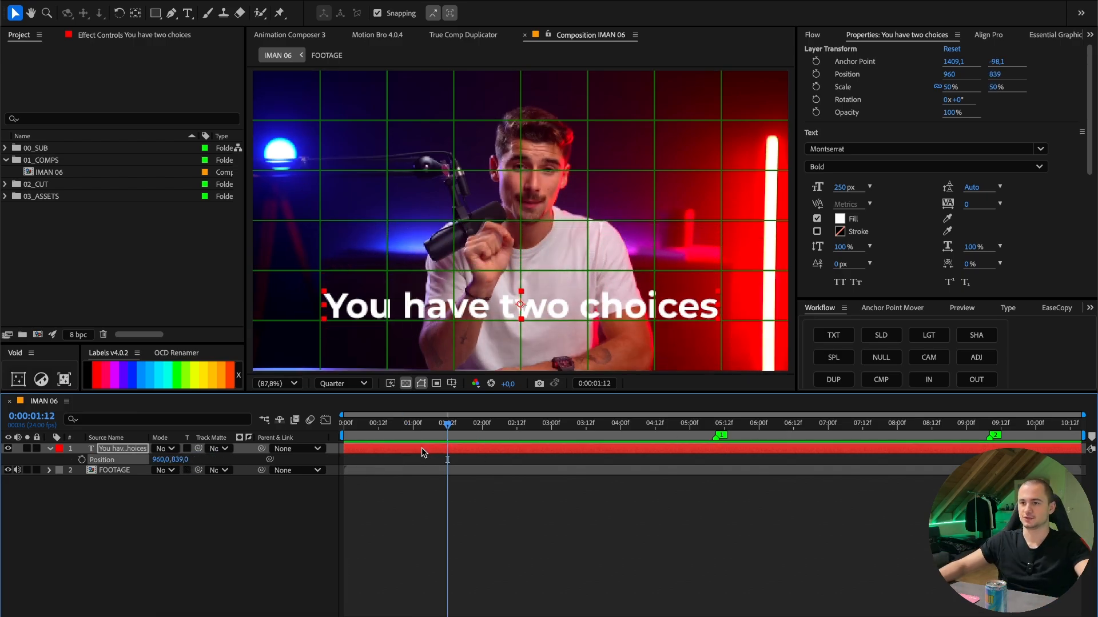
pyautogui.moveTo(421, 448); pyautogui.dragTo(506, 447)
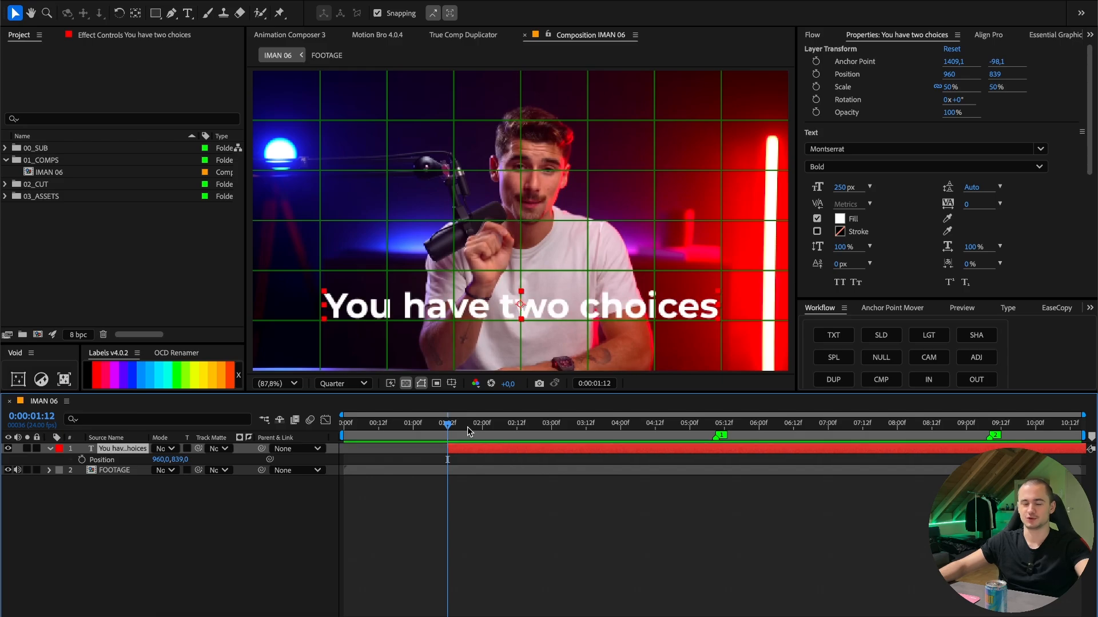
# - Add a black 1920 x 1080 px solid and trim its end to 0:00:06:00
pyautogui.rightClick(499, 456)
pyautogui.moveTo(577, 463)
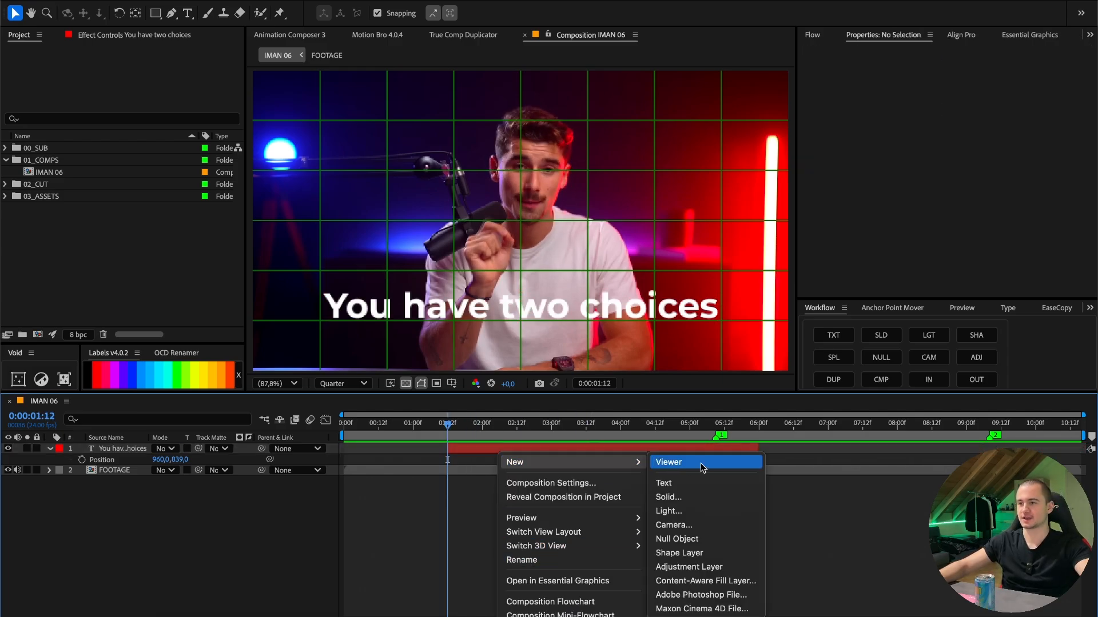
pyautogui.click(397, 534)
pyautogui.rightClick(464, 532)
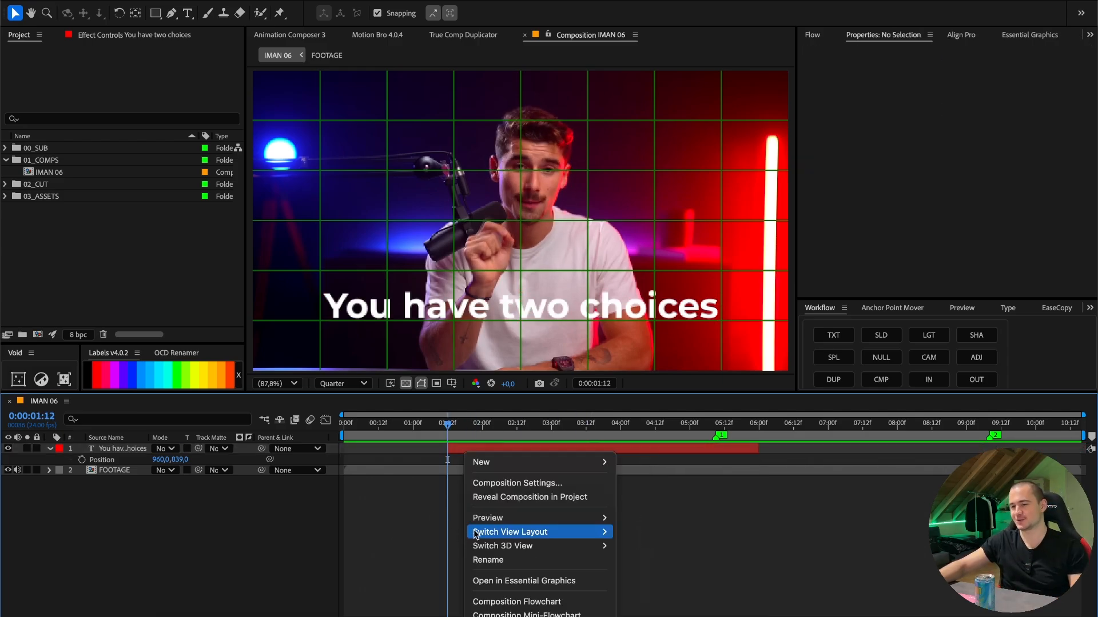
pyautogui.moveTo(483, 462)
pyautogui.click(658, 498)
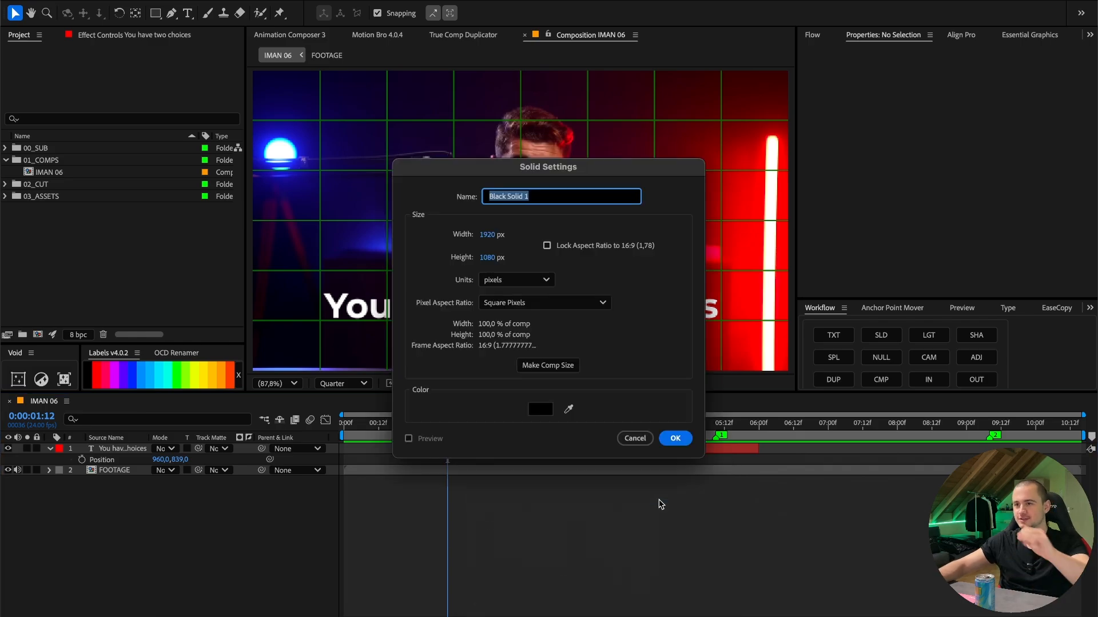
pyautogui.click(677, 439)
pyautogui.press('o')
pyautogui.hotkey('alt', ']')
# - Place the black solid beneath the text layer and move it down to a vertical position of about 1379
pyautogui.moveTo(121, 449); pyautogui.dragTo(130, 479)
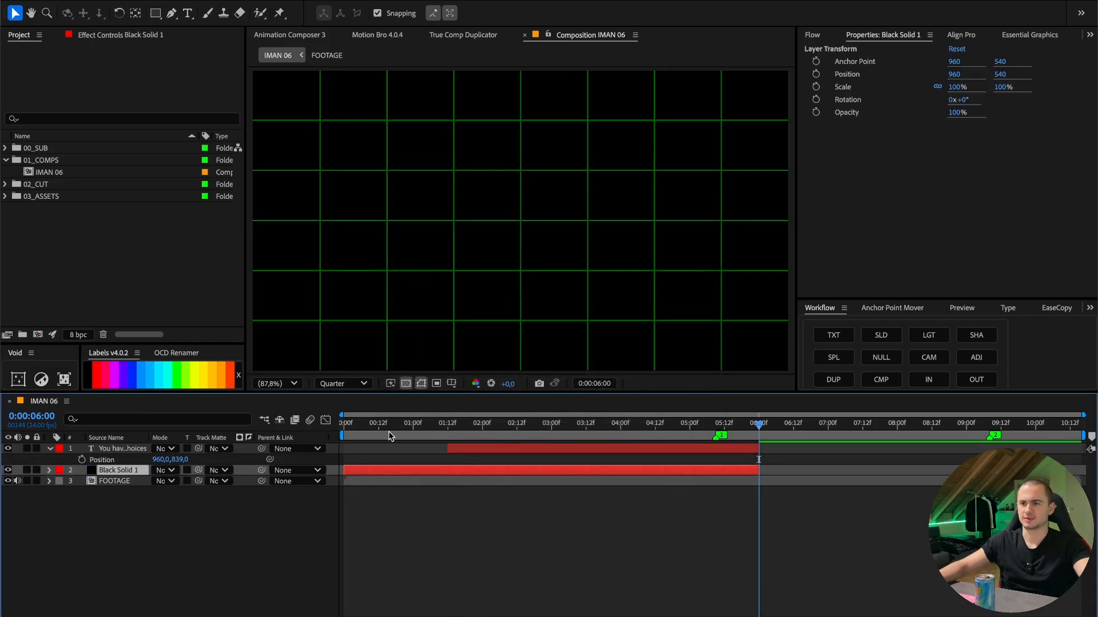
pyautogui.moveTo(480, 428); pyautogui.dragTo(494, 431)
pyautogui.moveTo(546, 120); pyautogui.dragTo(545, 343)
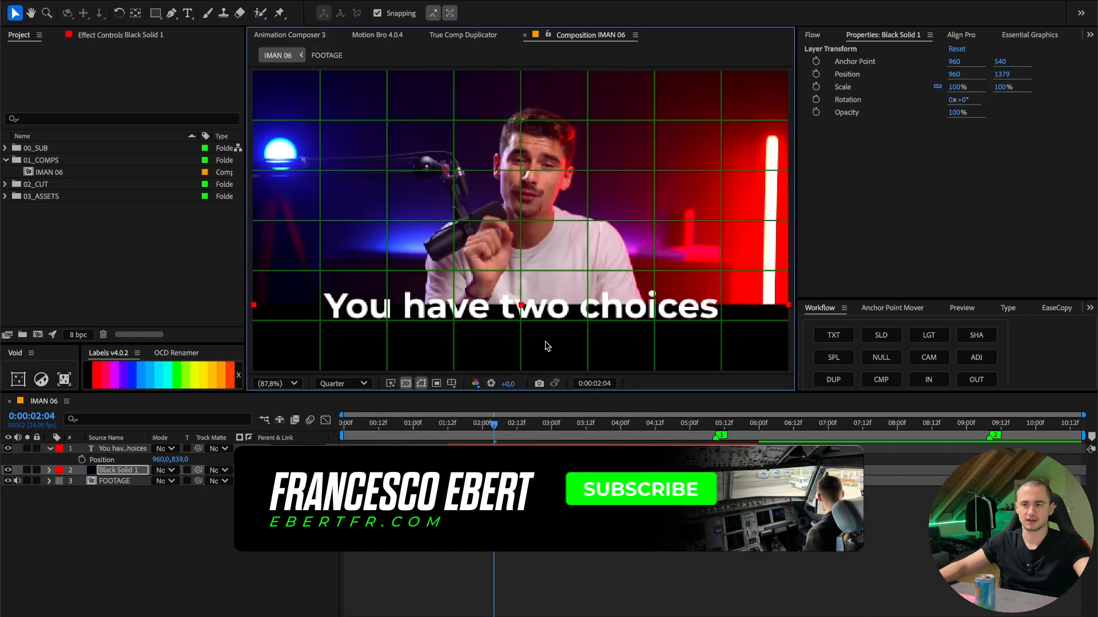
# - Apply the Fast Box Blur effect to the black solid and show the timeline's layer switches
pyautogui.scroll(-10, 935, 36)
pyautogui.click(948, 38)
pyautogui.click(865, 50)
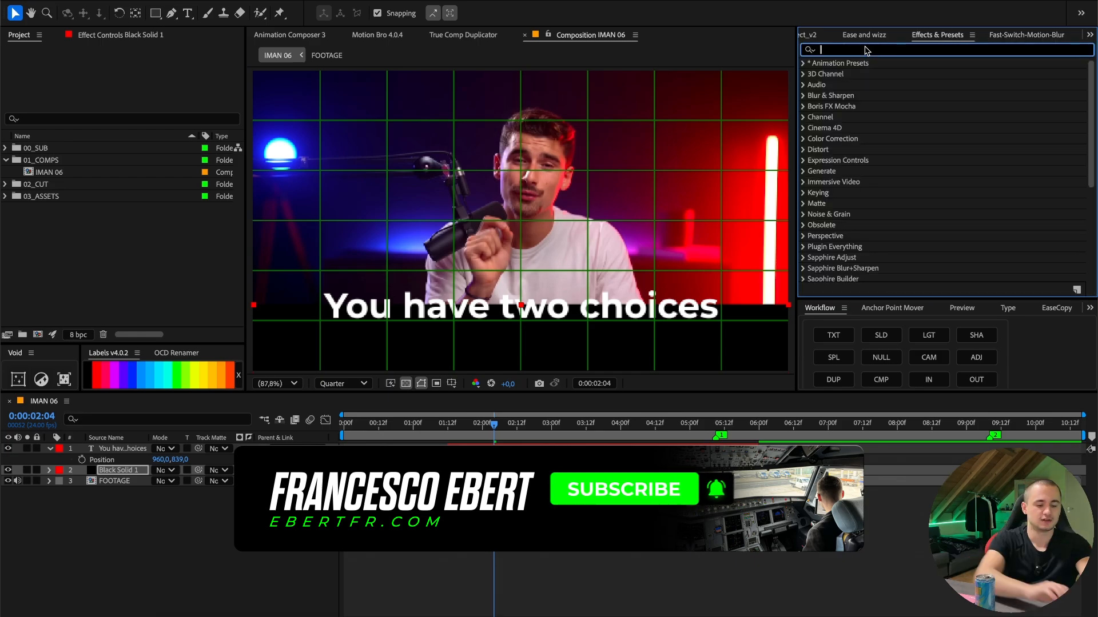
pyautogui.write('fast box')
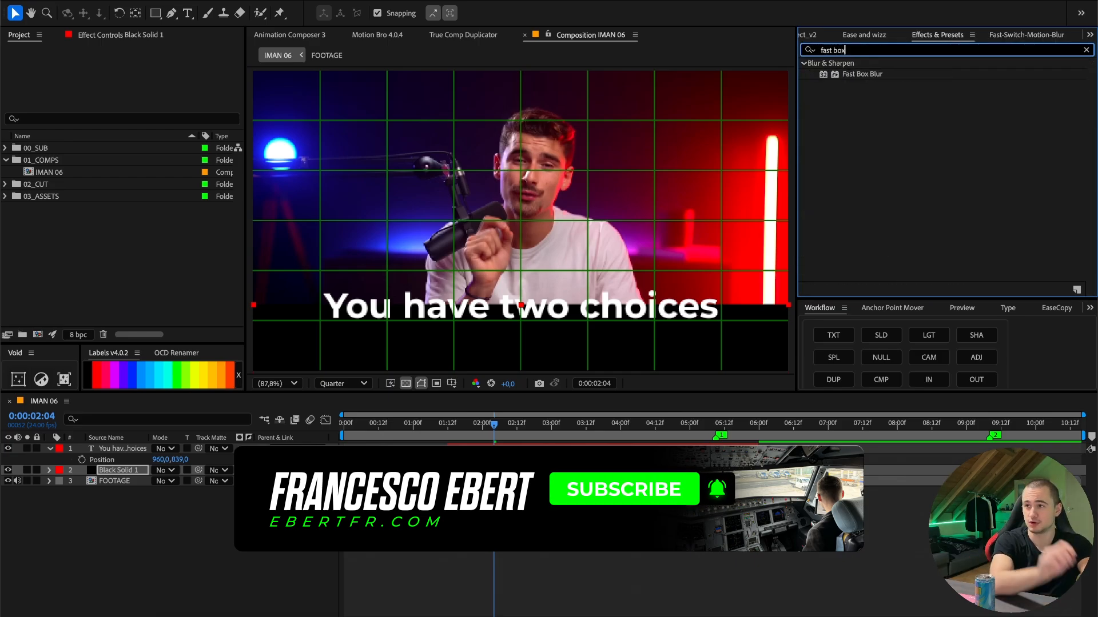
pyautogui.doubleClick(855, 74)
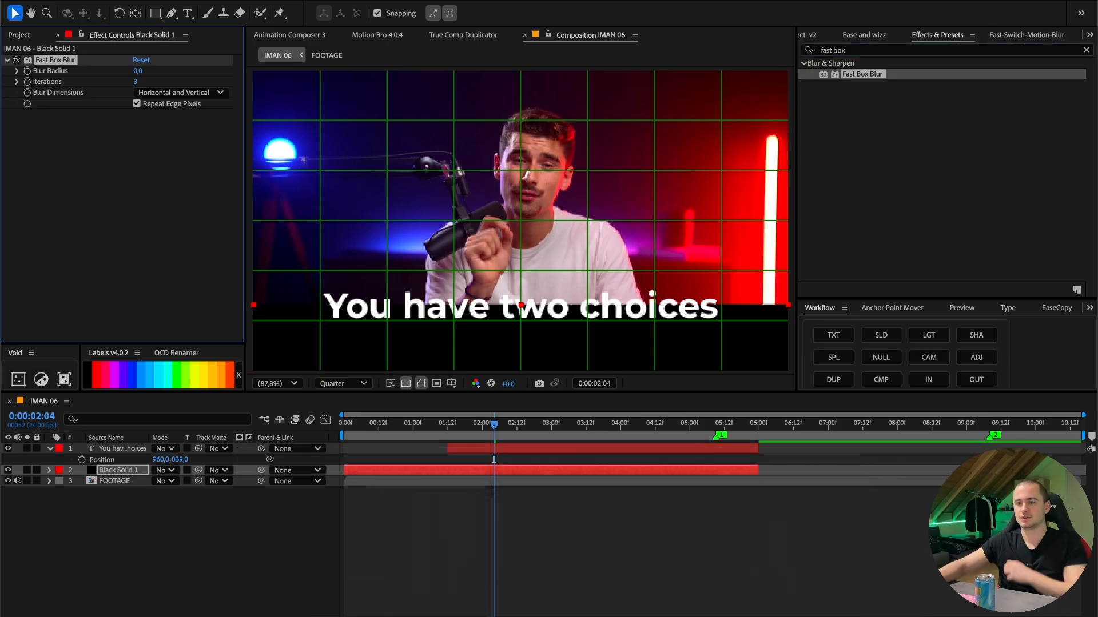
pyautogui.click(186, 616)
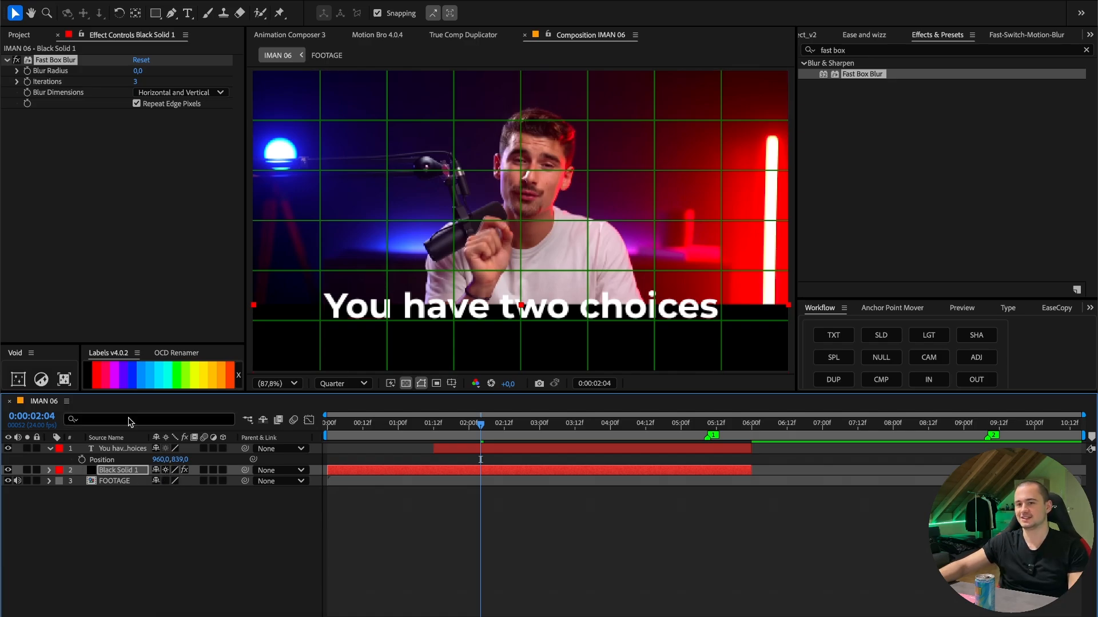
# - Set the solid's blur radius to 100 and raise the solid to a vertical position of about 1279
pyautogui.moveTo(138, 72); pyautogui.dragTo(189, 69)
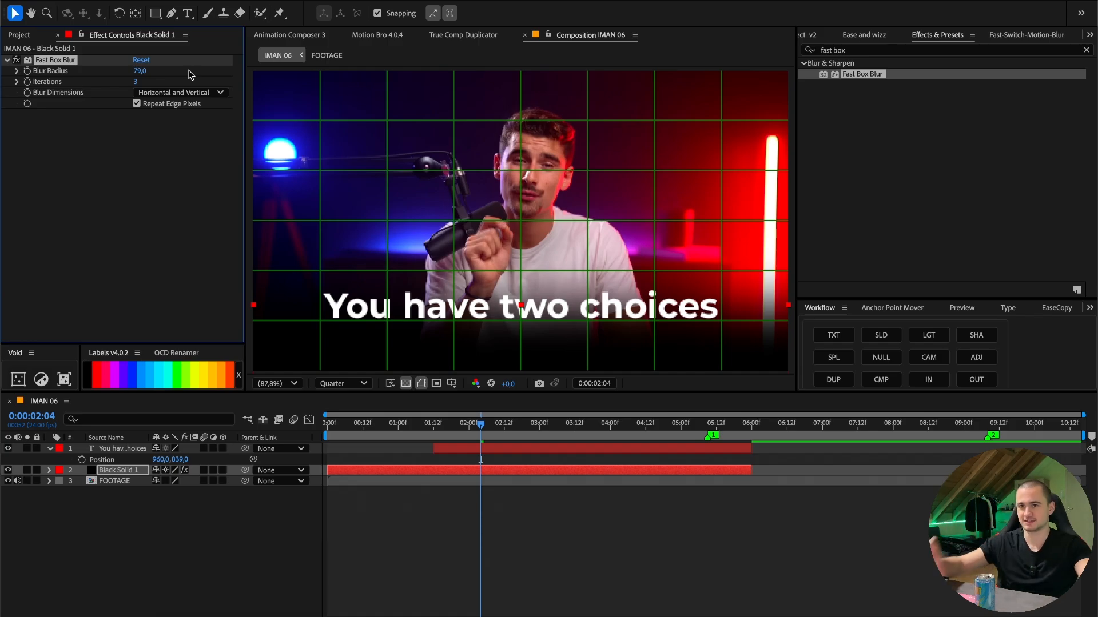
pyautogui.click(138, 70)
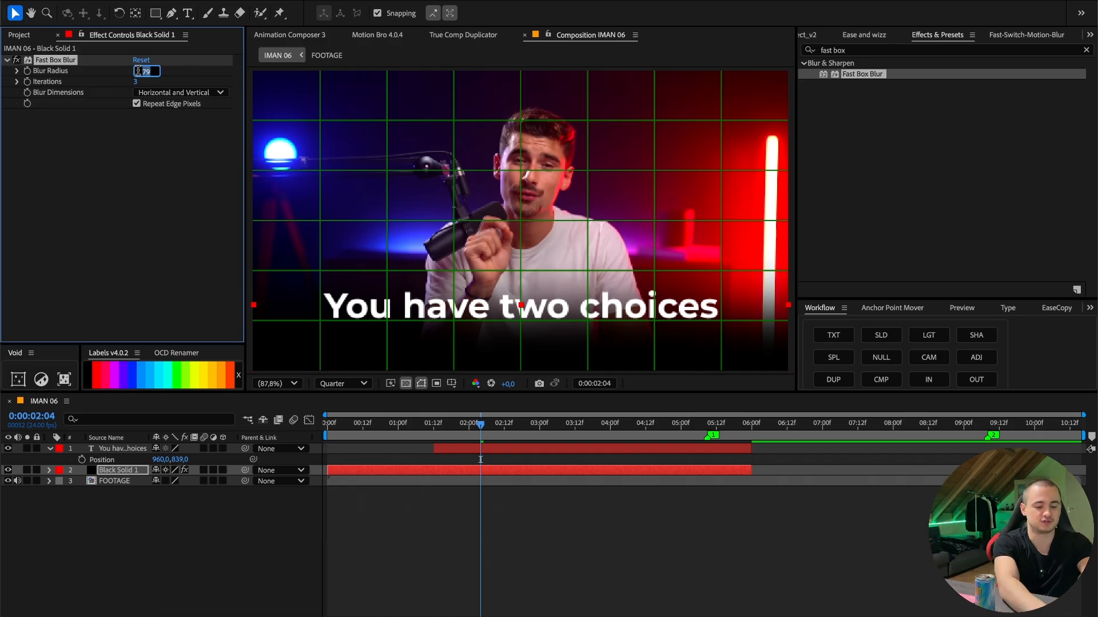
pyautogui.write('2')
pyautogui.press('BackSpace')
pyautogui.write('100')
pyautogui.click(562, 328)
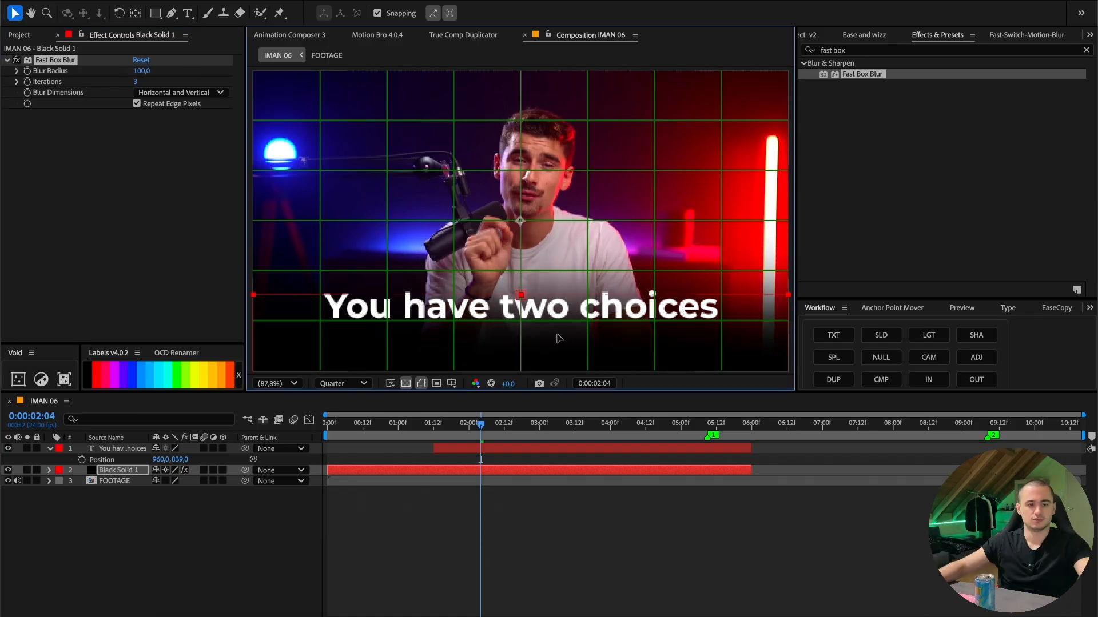
pyautogui.moveTo(561, 328); pyautogui.dragTo(562, 315)
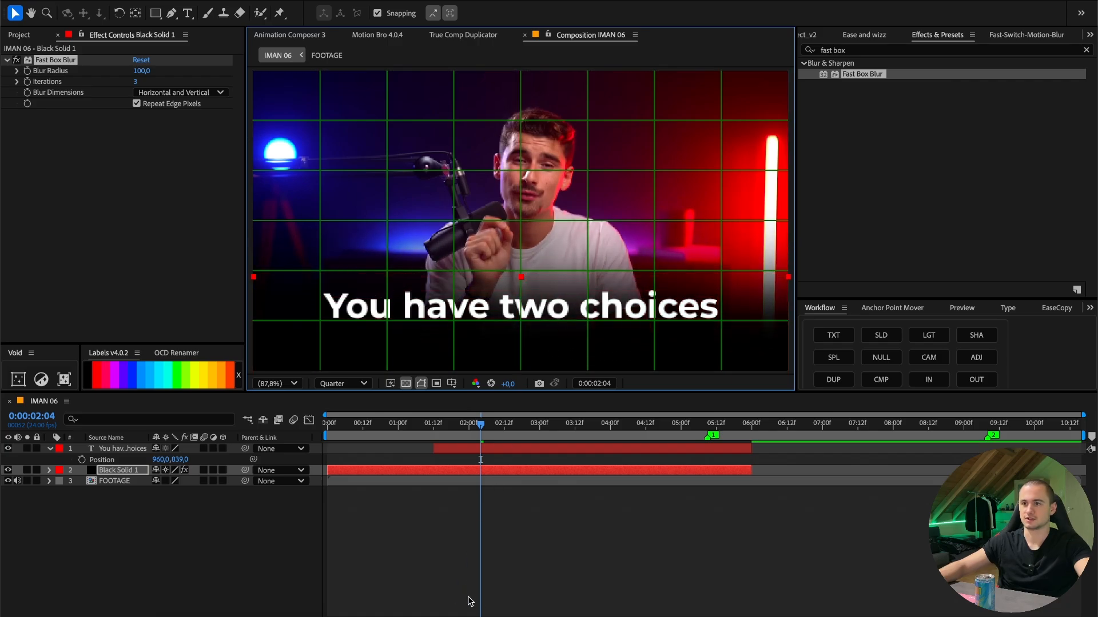
# - Add a position keyframe to the black solid at 0:00:02:13
pyautogui.press('Home')
pyautogui.click(381, 472)
pyautogui.press('p')
pyautogui.moveTo(423, 426); pyautogui.dragTo(512, 430)
pyautogui.click(82, 481)
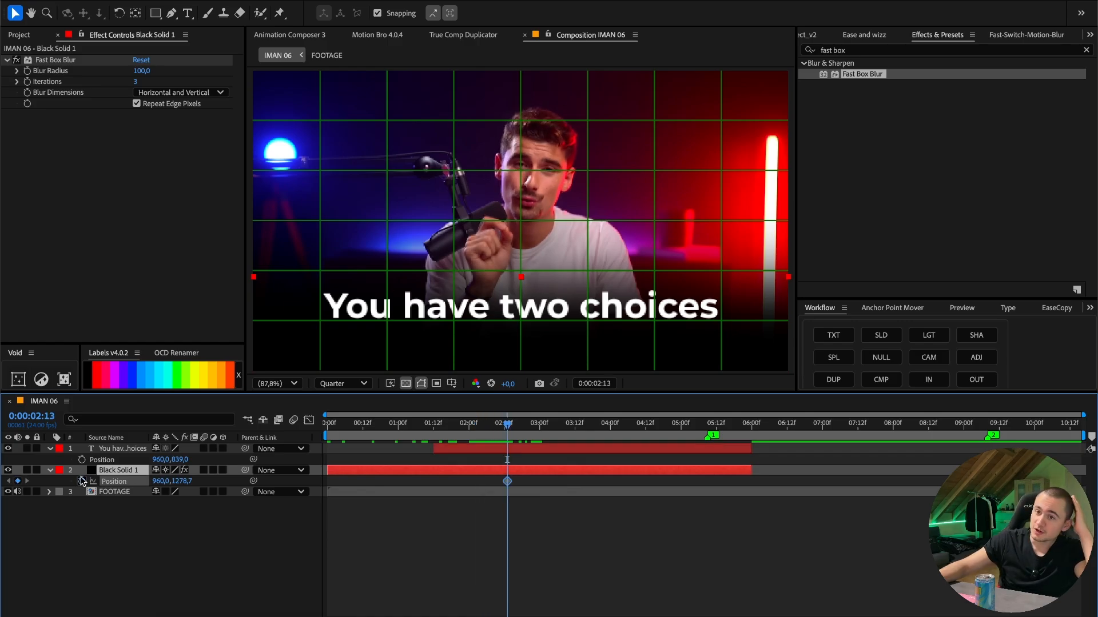
# - Trim the solid's start to 0:00:00:18 and keyframe its vertical position there at about 1668
pyautogui.click(380, 426)
pyautogui.hotkey('alt', '[')
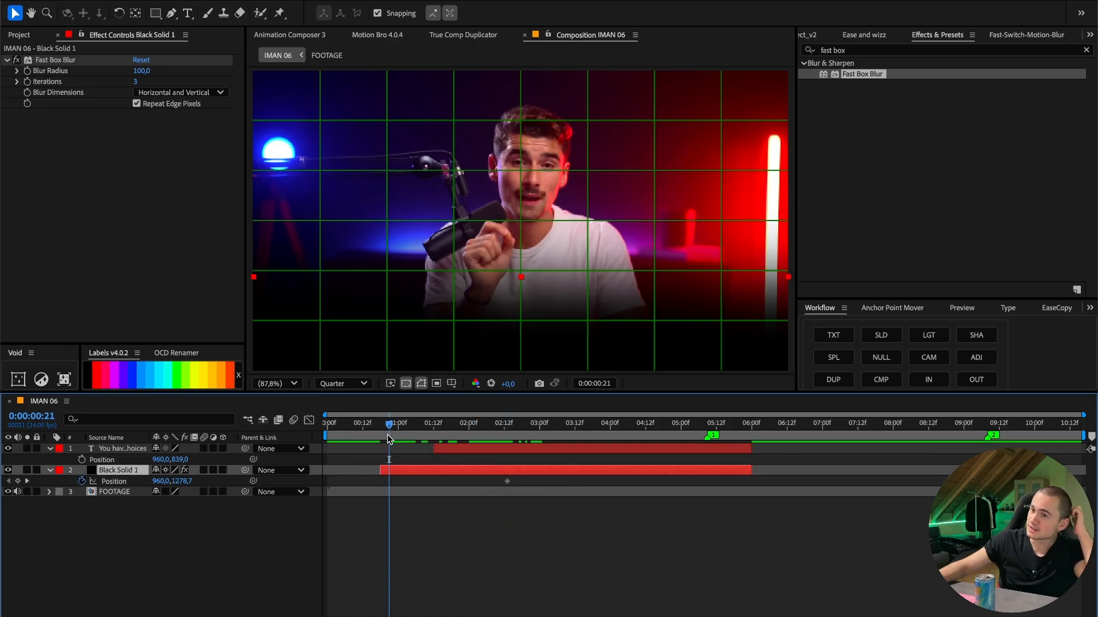
pyautogui.moveTo(186, 482); pyautogui.dragTo(423, 474)
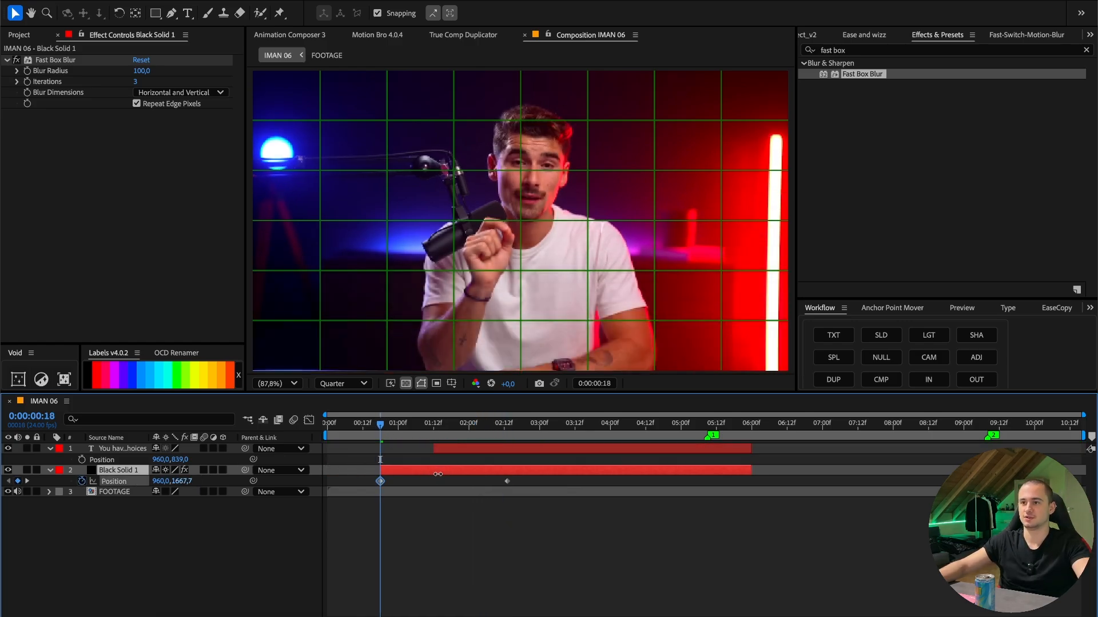
# - Ease the solid's two position keyframes with the smooth curve preset of 0.50, 0.00, 0.00, 1.00
pyautogui.moveTo(380, 426); pyautogui.dragTo(382, 426)
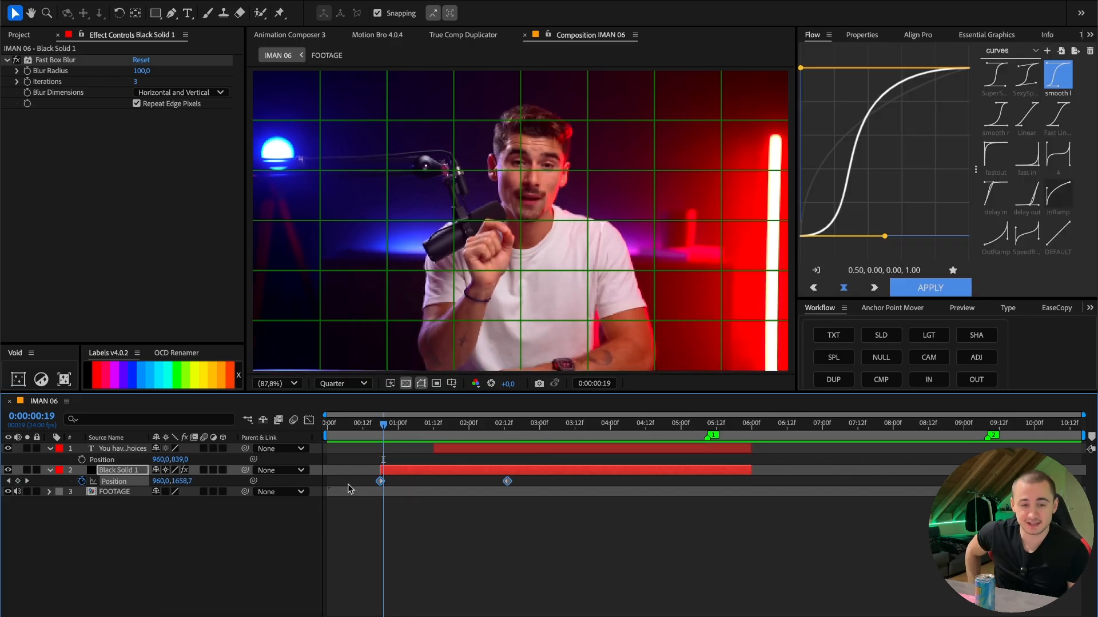
pyautogui.click(814, 37)
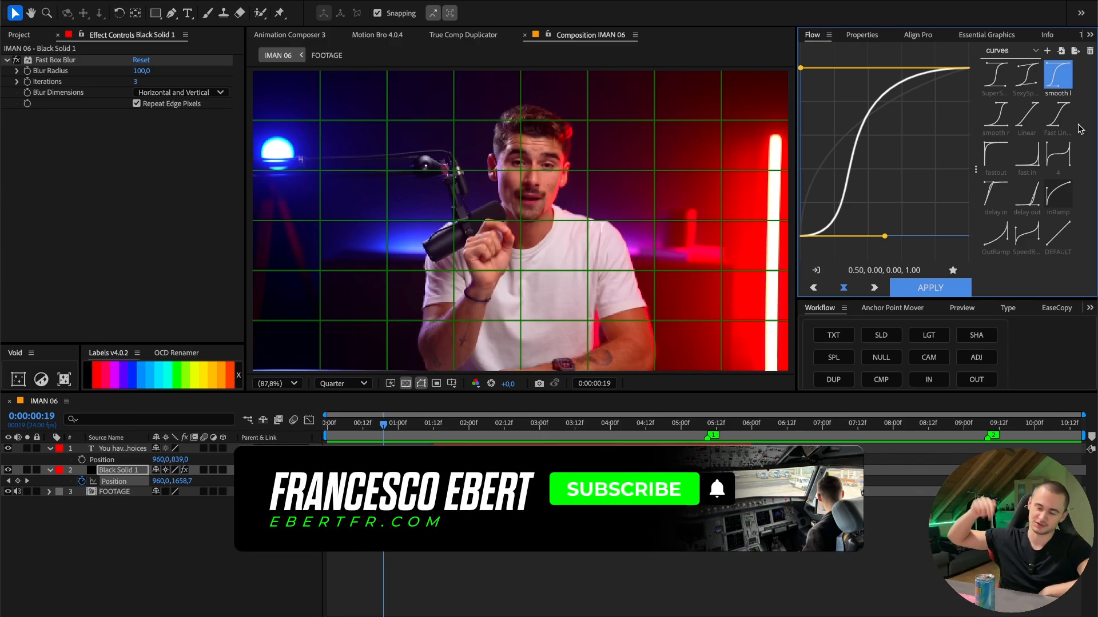
pyautogui.click(1058, 80)
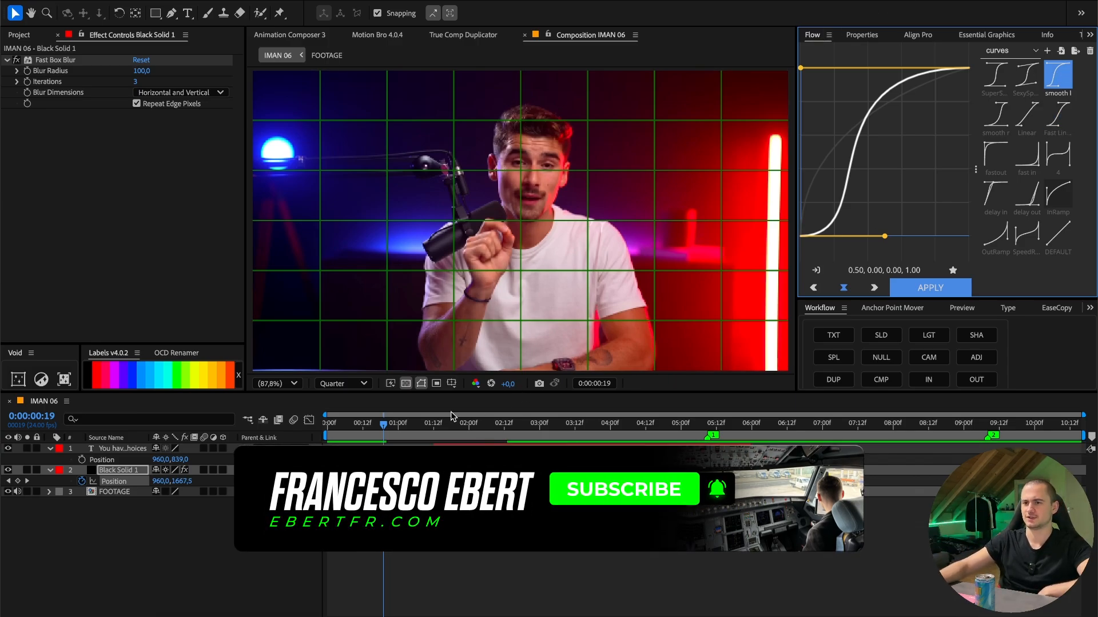
pyautogui.click(393, 424)
pyautogui.click(1060, 83)
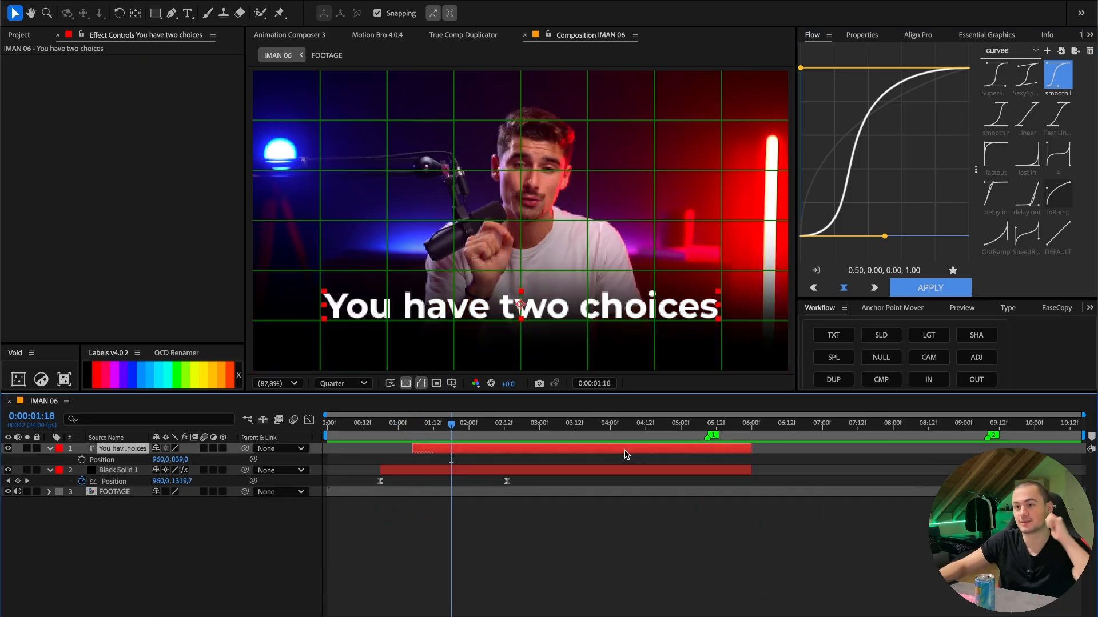
# - Split the "You have two choices" text layer into a separate layer for each word
pyautogui.click(1009, 309)
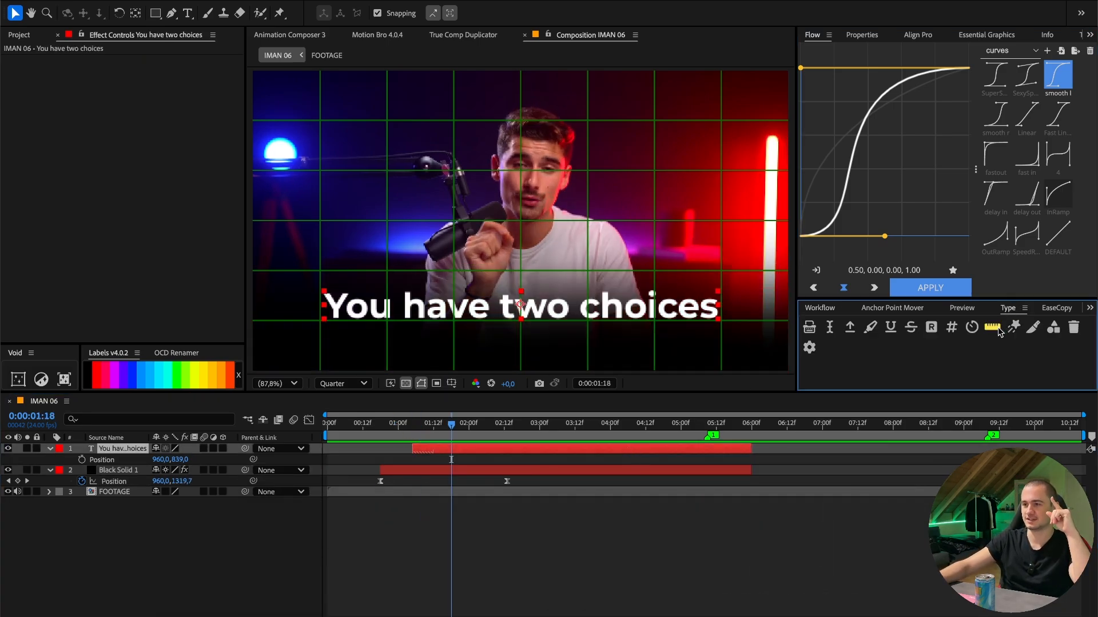
pyautogui.click(499, 427)
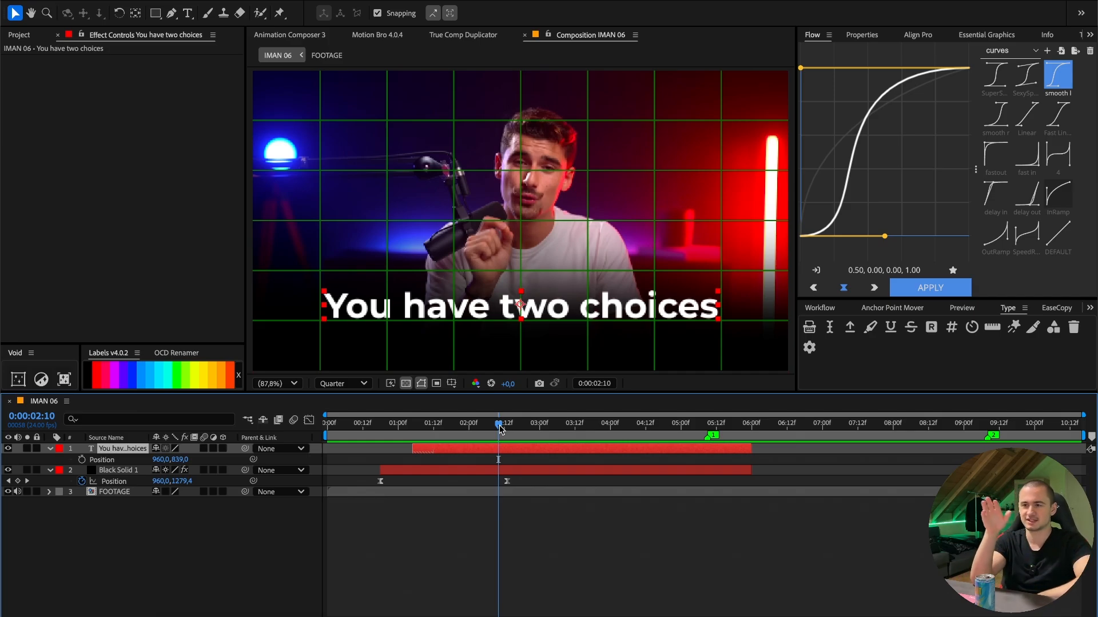
pyautogui.click(1010, 308)
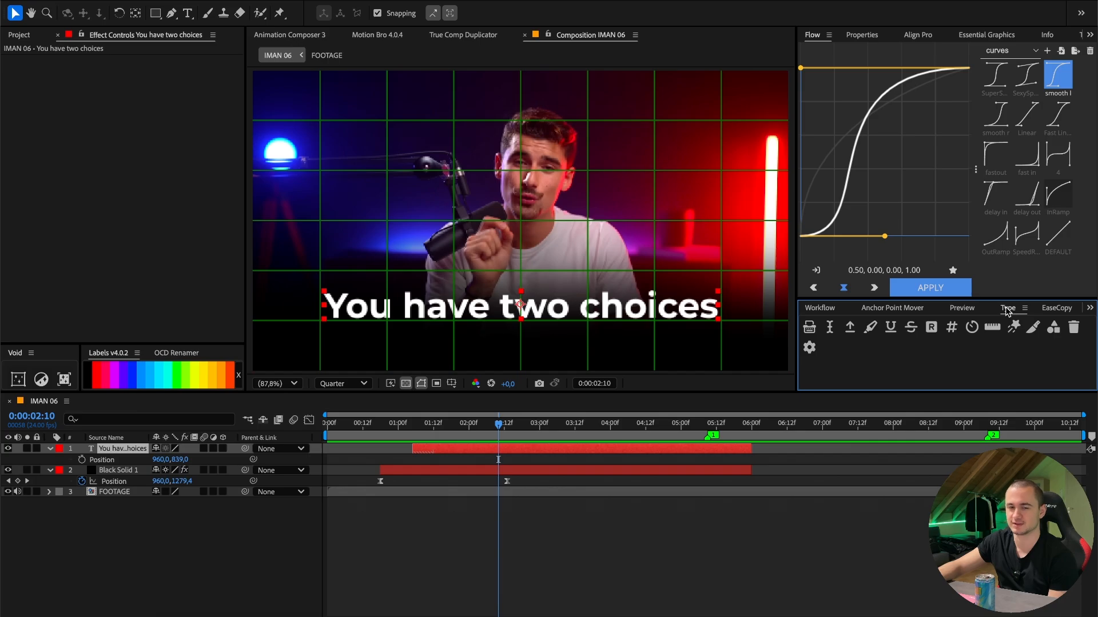
pyautogui.click(1036, 331)
pyautogui.press('space')
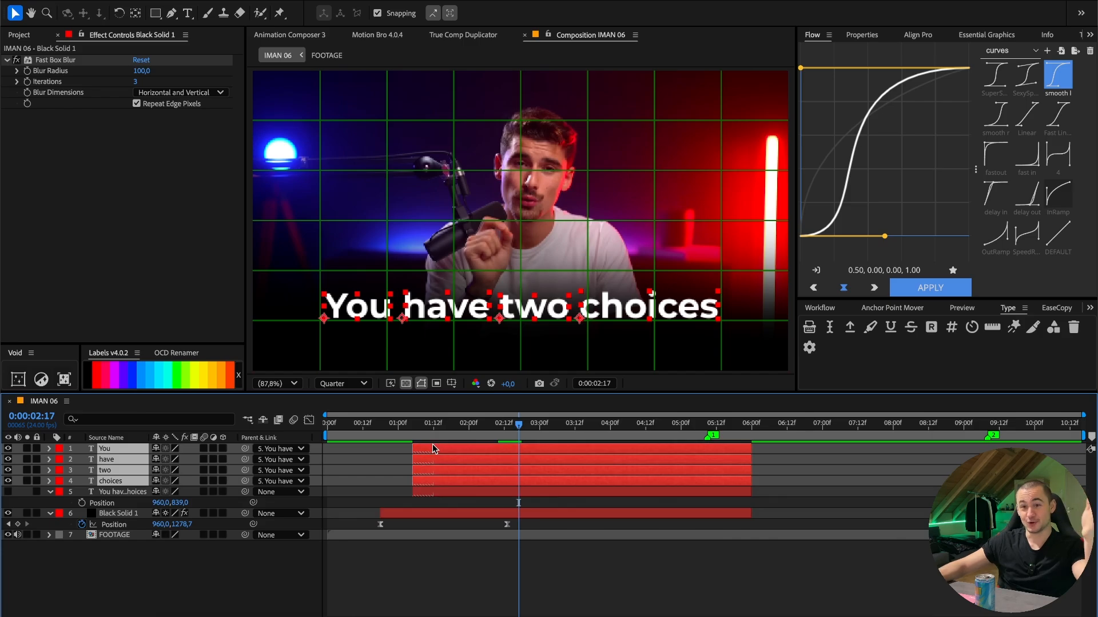
# - Delete the original "You have two choices" text layer, keeping the four word layers
pyautogui.click(372, 480)
pyautogui.click(430, 494)
pyautogui.press('Delete')
# - Order the word layers as choices, two, have, You and stagger their starts, with "You" beginning at 0:00:01:04
pyautogui.moveTo(119, 449)
pyautogui.mouseDown()
pyautogui.moveTo(115, 493)
pyautogui.moveTo(129, 480)
pyautogui.moveTo(117, 448)
pyautogui.mouseUp()
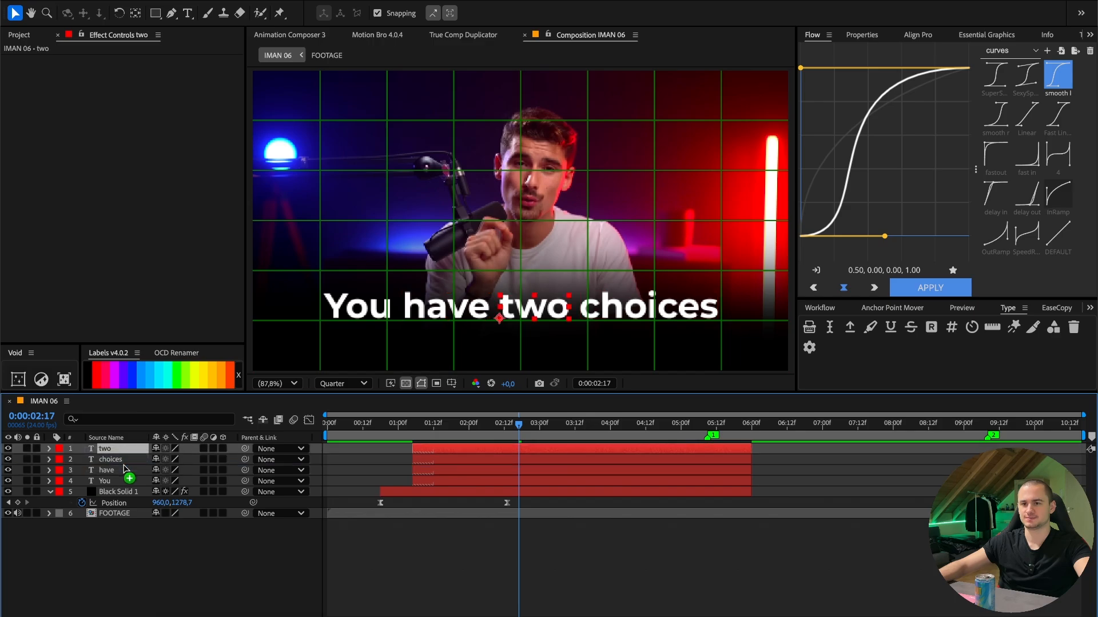
pyautogui.click(401, 426)
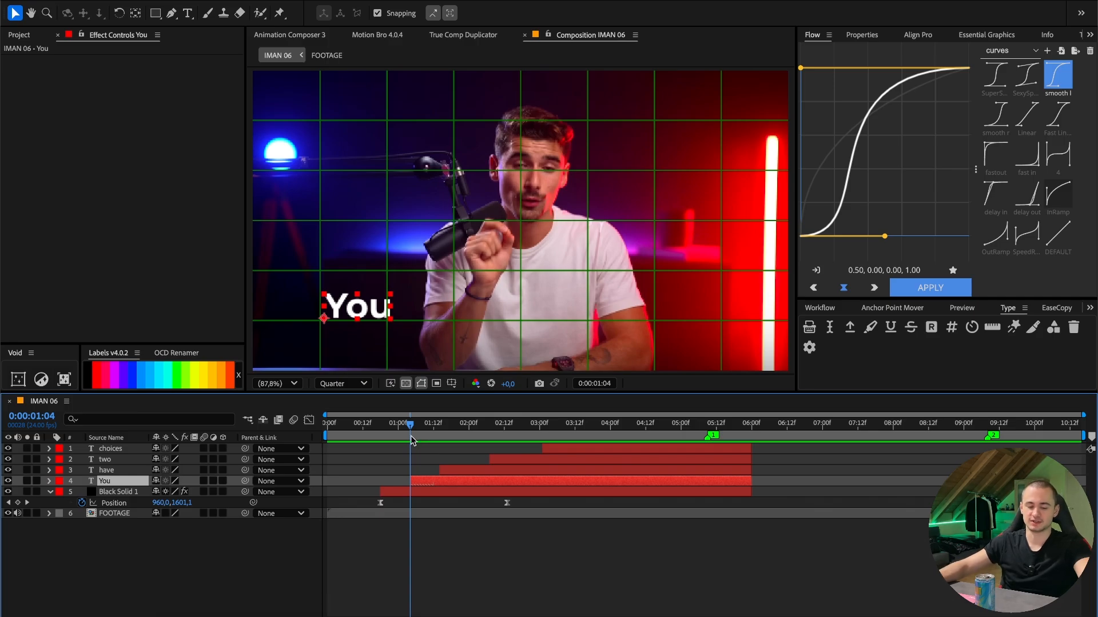
# - Add position and opacity keyframes to the "You" layer and move them to about 0:00:02:11
pyautogui.hotkey('alt', 'shift', 'p')
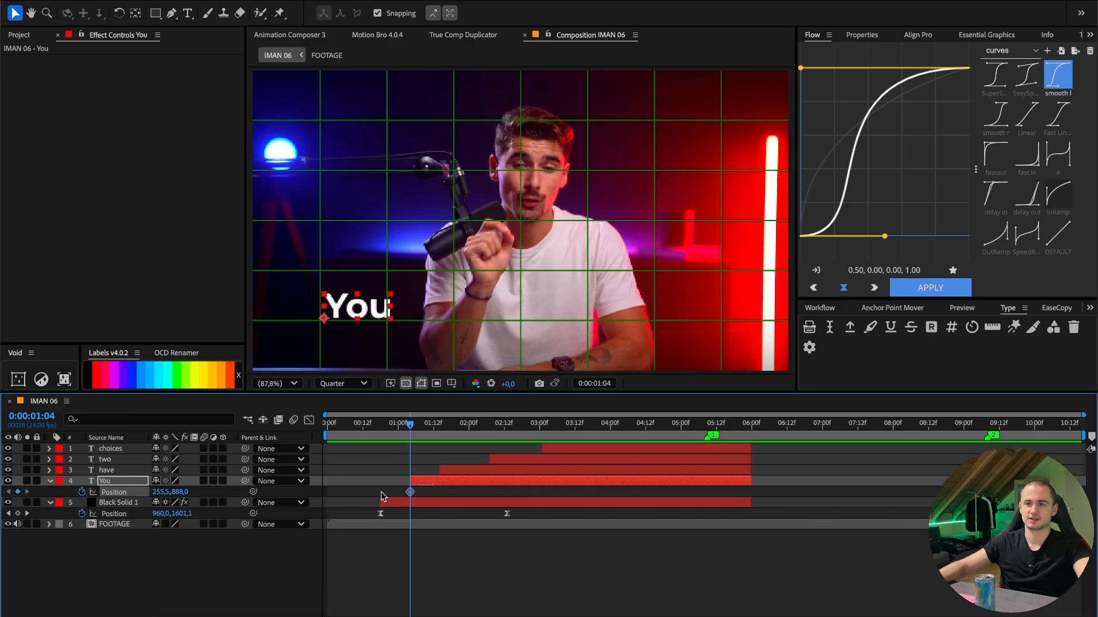
pyautogui.press('t')
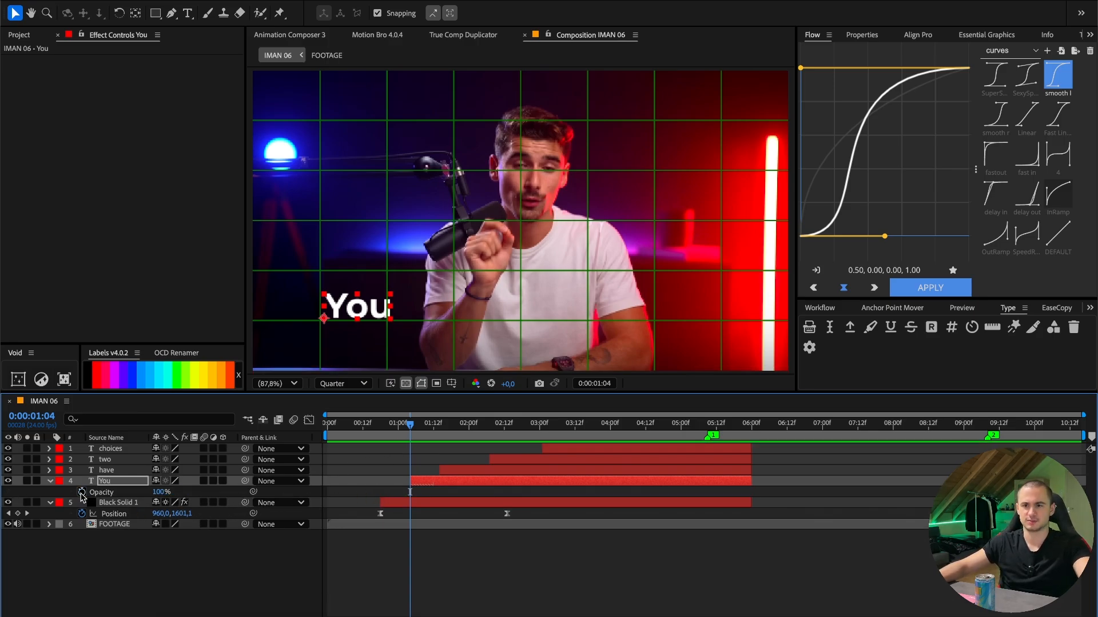
pyautogui.click(82, 493)
pyautogui.press('u')
pyautogui.moveTo(435, 488); pyautogui.dragTo(502, 500)
pyautogui.click(485, 502)
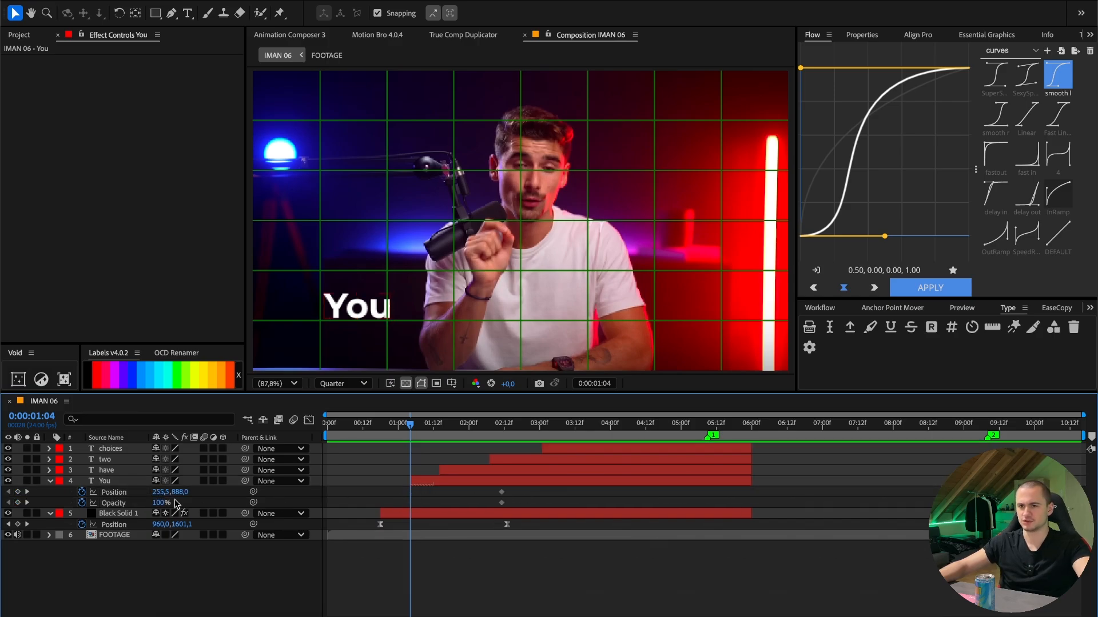
# - Set the "You" layer's start keyframes at 0:00:01:04 to Y position 1178 and opacity 0%, and ease its keyframes with the fastout curve
pyautogui.moveTo(155, 503); pyautogui.dragTo(331, 496)
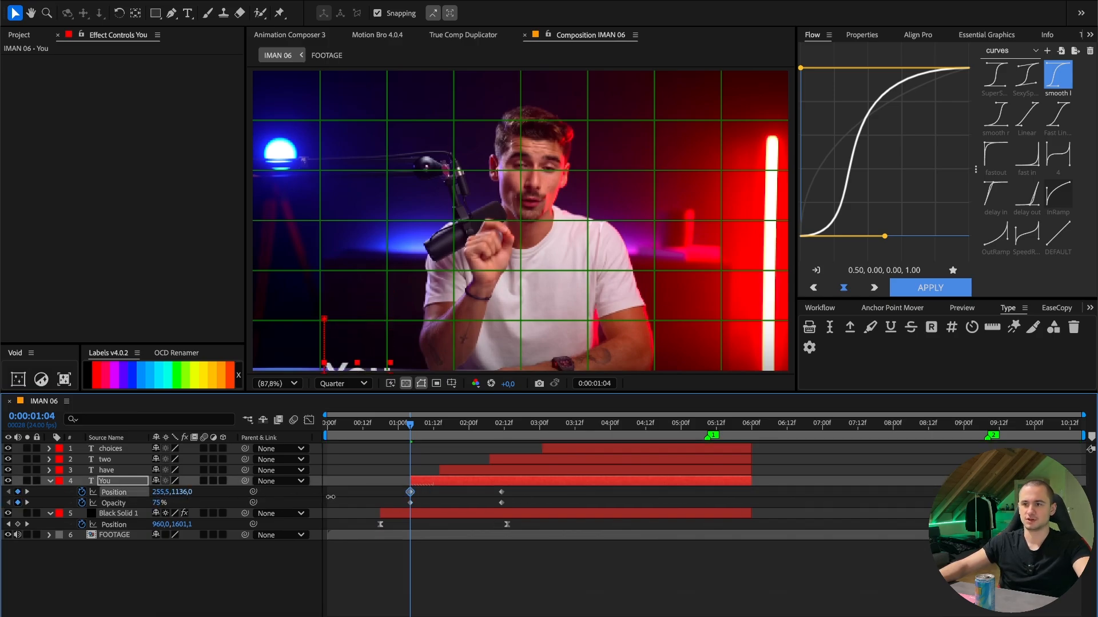
pyautogui.moveTo(160, 504); pyautogui.dragTo(153, 504)
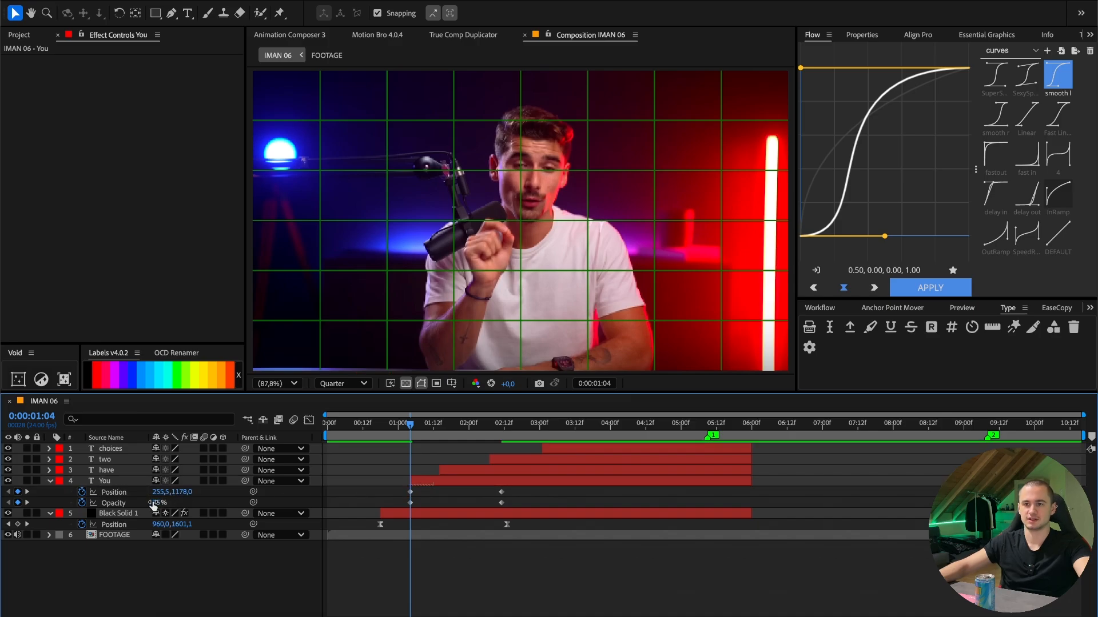
pyautogui.write('0')
pyautogui.press('Return')
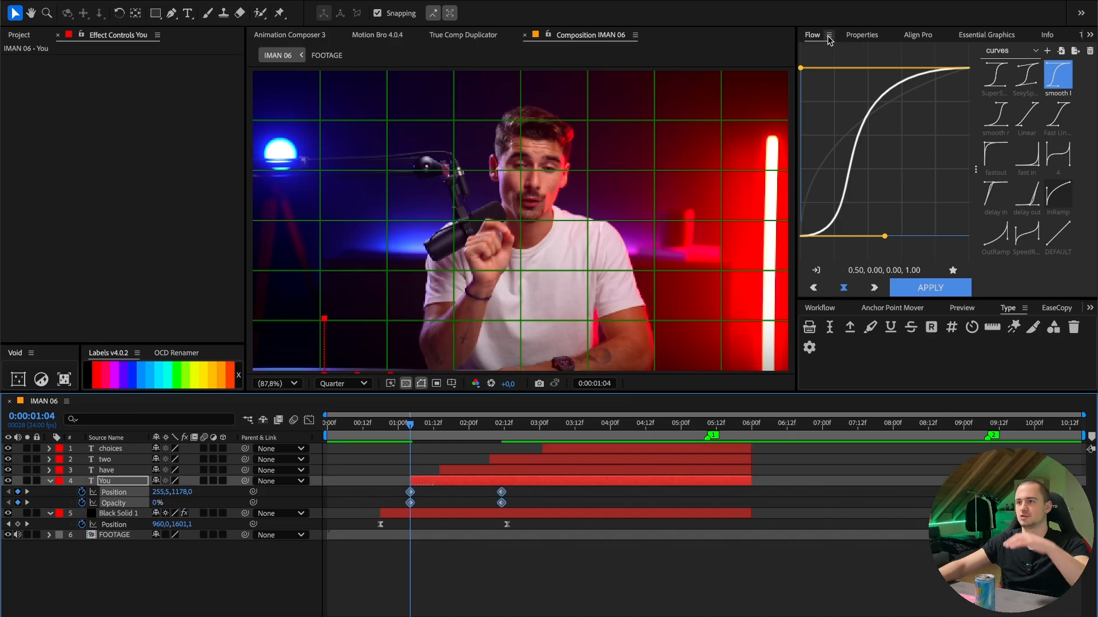
pyautogui.click(995, 155)
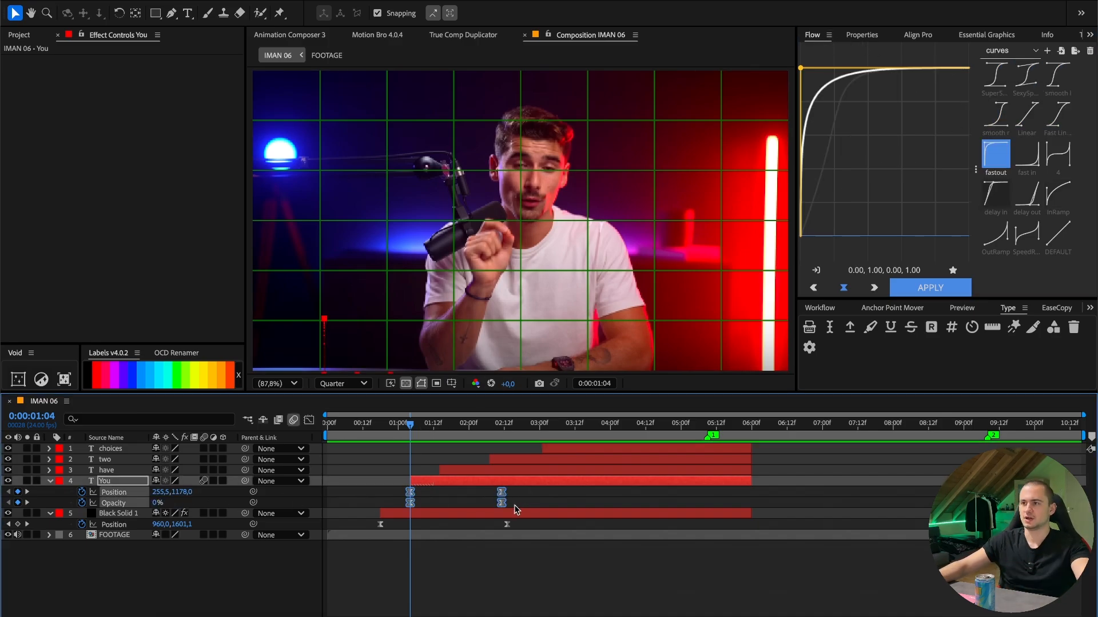
# - Separate the Position dimensions of the choices, two, have and You text layers
pyautogui.keyDown('shift'); pyautogui.click(124, 449); pyautogui.keyUp('shift')
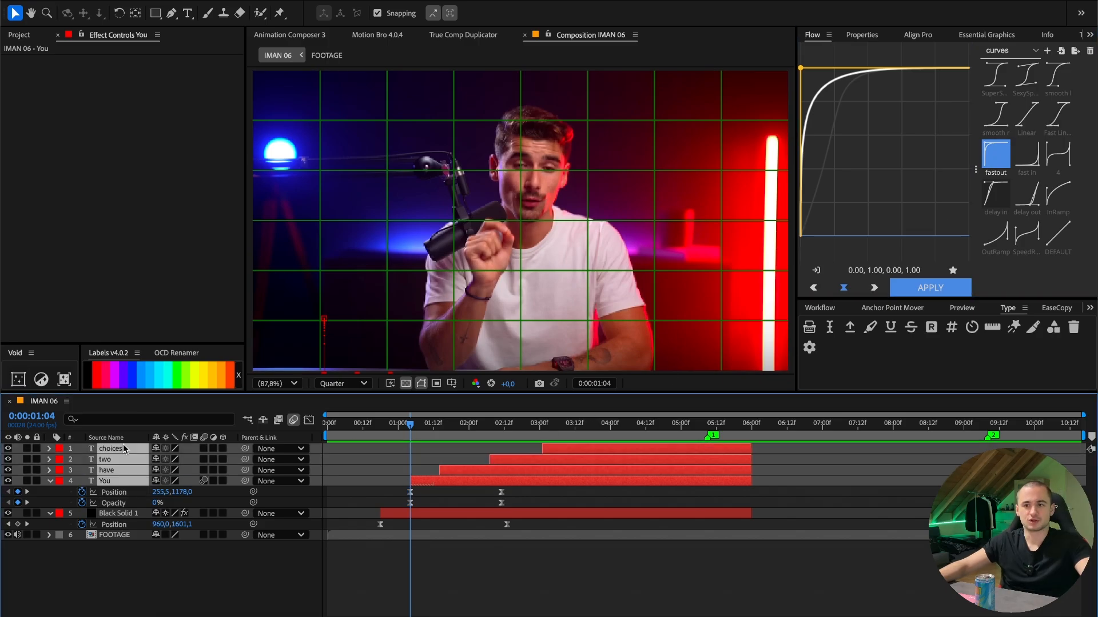
pyautogui.press('p')
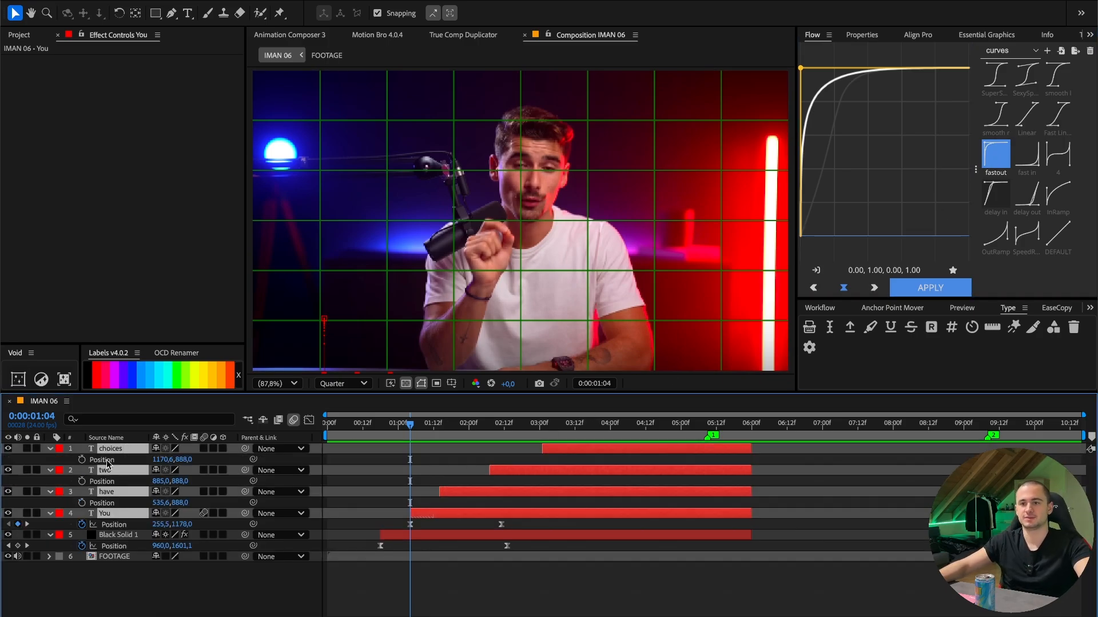
pyautogui.rightClick(106, 462)
pyautogui.click(151, 465)
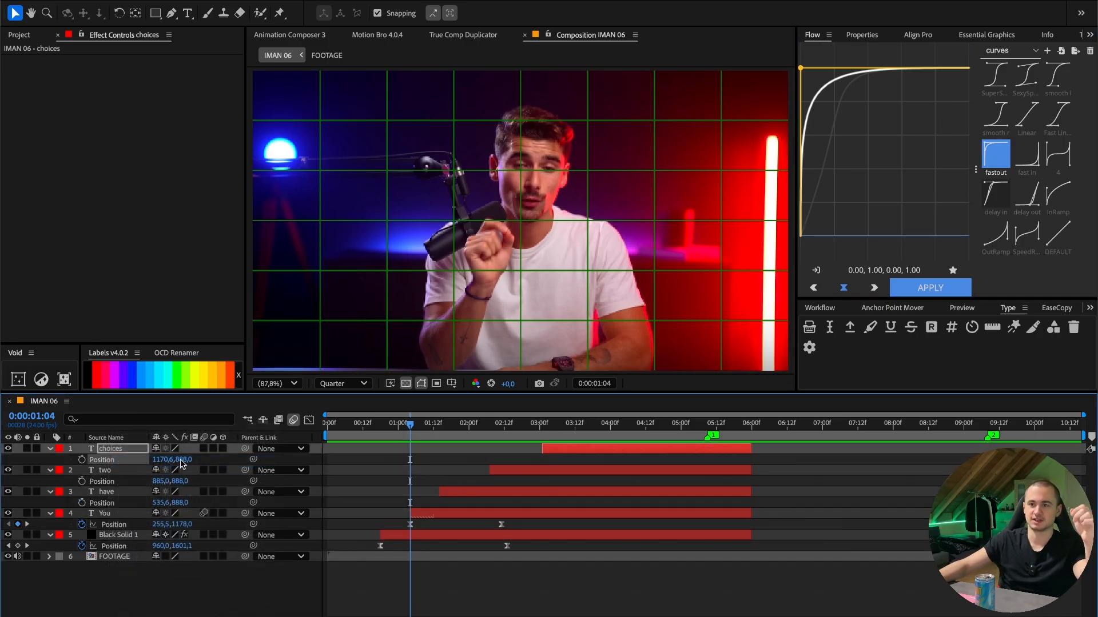
pyautogui.rightClick(127, 492)
pyautogui.click(129, 463)
pyautogui.rightClick(124, 556)
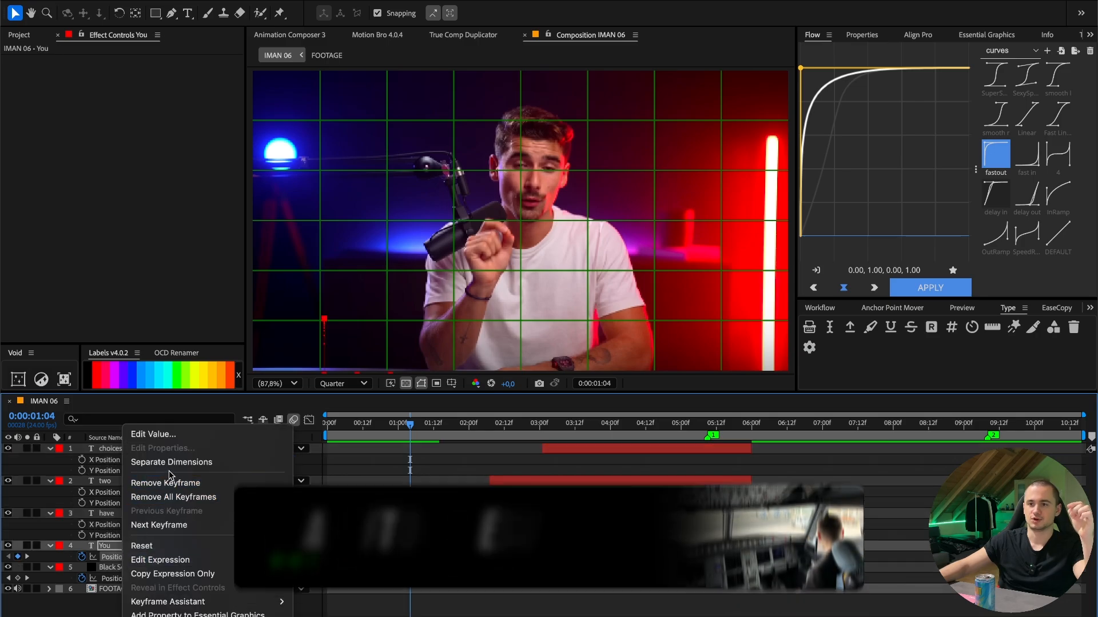
pyautogui.click(209, 463)
# - Remove the X Position keyframes from the "You" layer and apply the fastout curve to its Y Position keyframes
pyautogui.click(209, 547)
pyautogui.press('u')
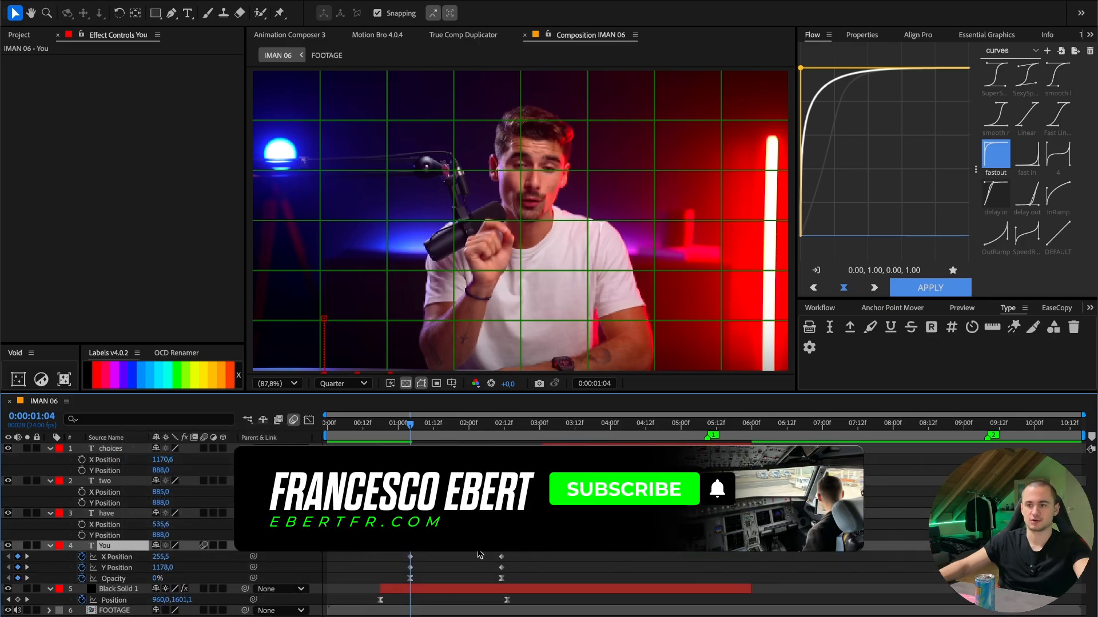
pyautogui.moveTo(438, 424); pyautogui.dragTo(542, 424)
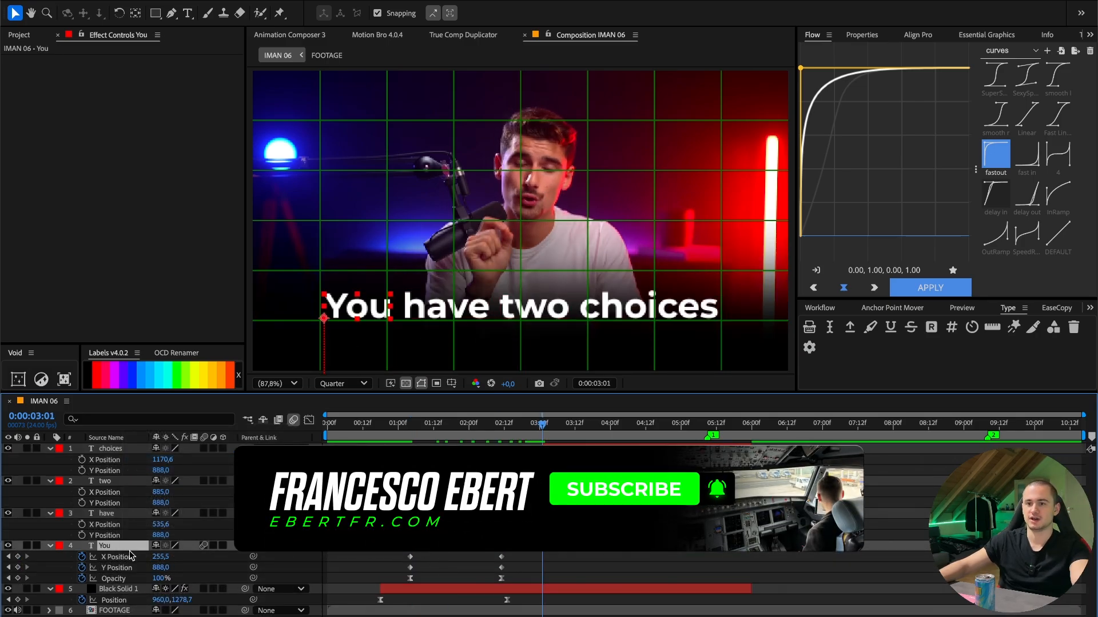
pyautogui.moveTo(161, 558); pyautogui.dragTo(283, 557)
pyautogui.hotkey('ctrl', 'z')
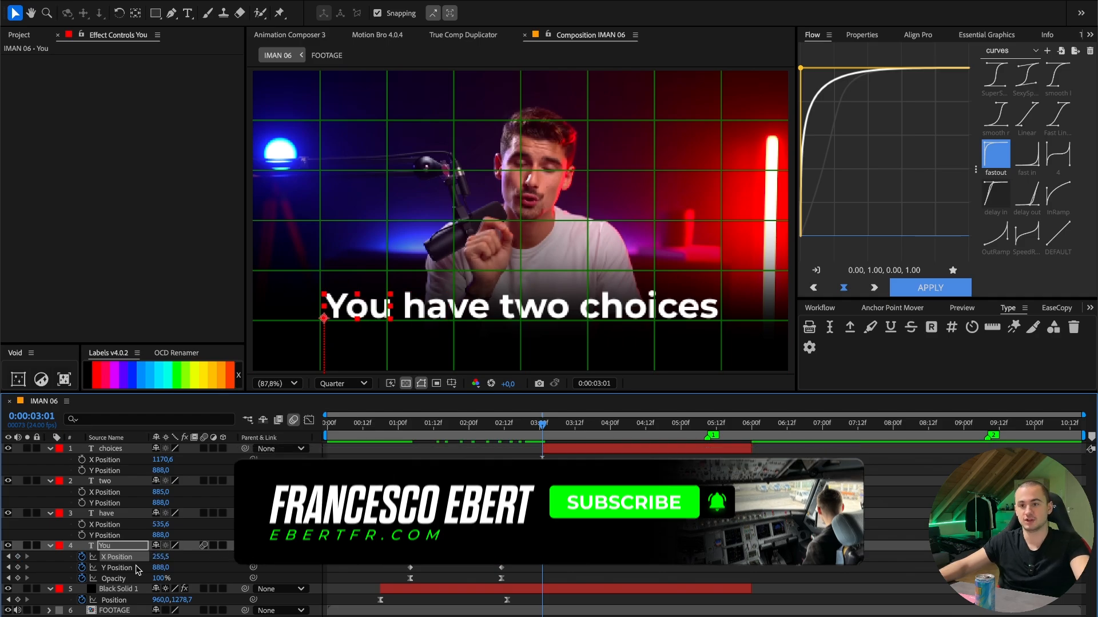
pyautogui.press('u')
pyautogui.press('u')
pyautogui.press('u')
pyautogui.press('u')
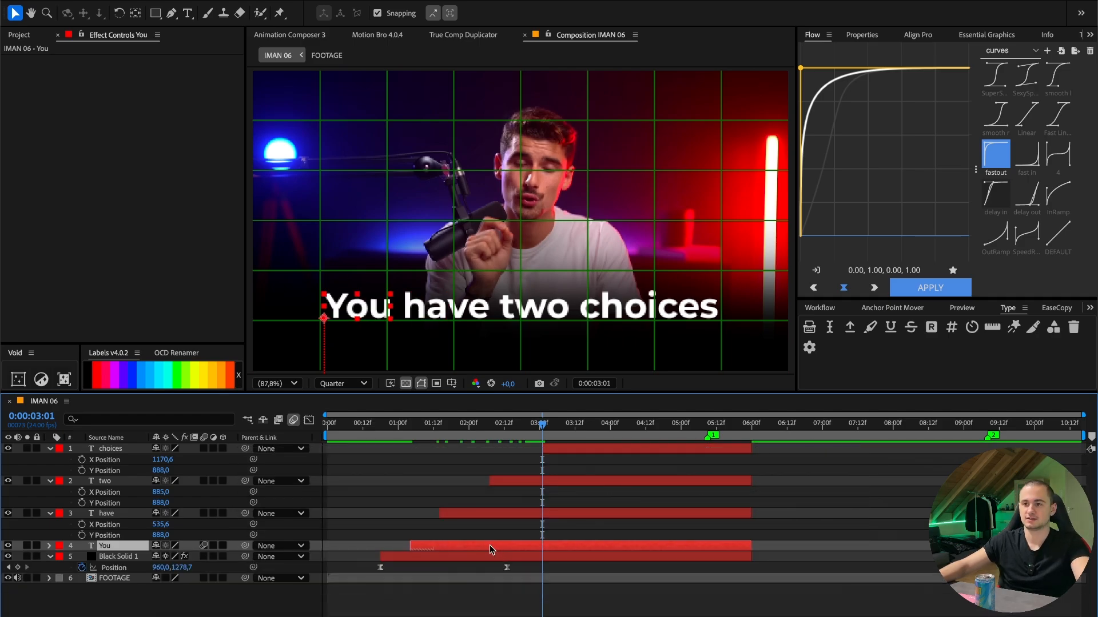
pyautogui.hotkey('ctrl', 'alt', 'a')
pyautogui.click(995, 155)
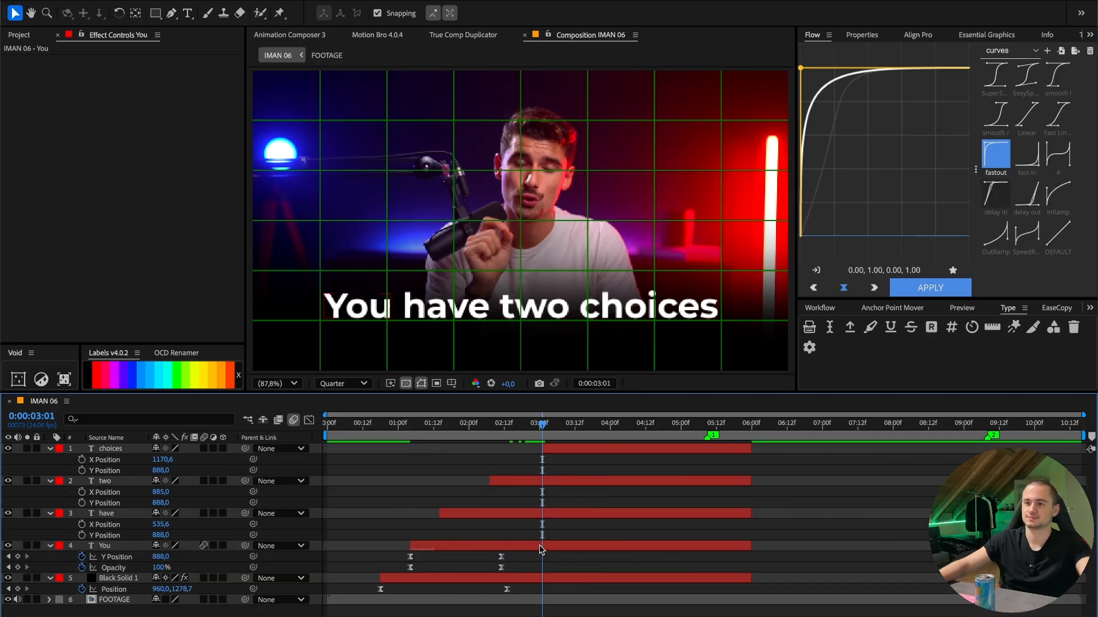
# - Copy the "You" layer's Y Position and Opacity keyframes onto the have, two and choices layers at each layer's start time
pyautogui.click(410, 424)
pyautogui.click(117, 557)
pyautogui.keyDown('shift'); pyautogui.click(113, 568); pyautogui.keyUp('shift')
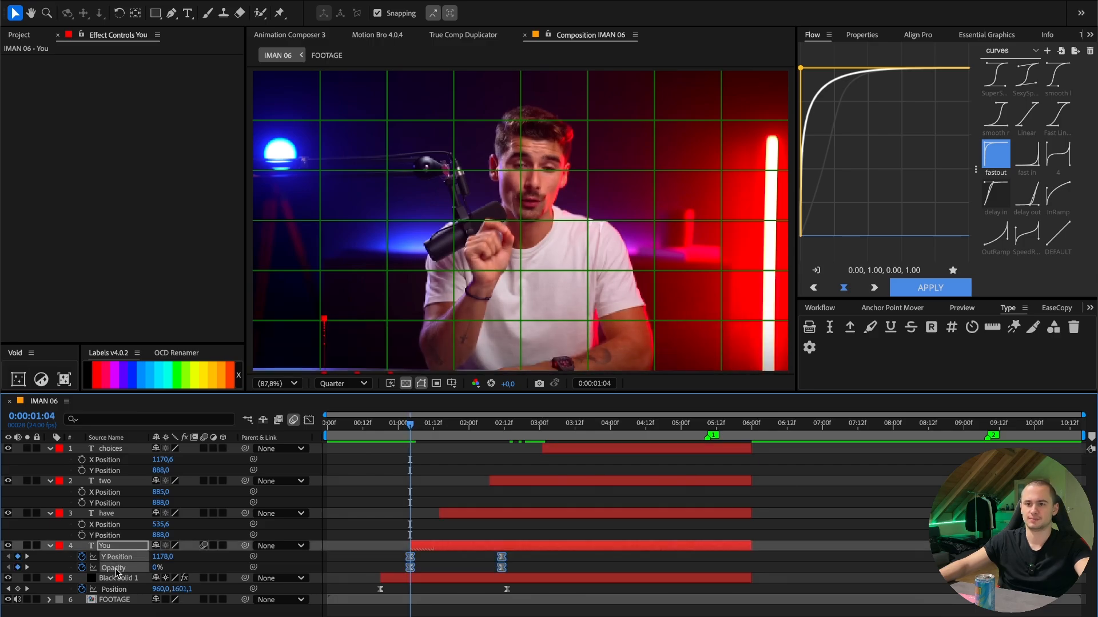
pyautogui.hotkey('ctrl', 'a')
pyautogui.click(51, 450)
pyautogui.click(351, 572)
pyautogui.click(439, 424)
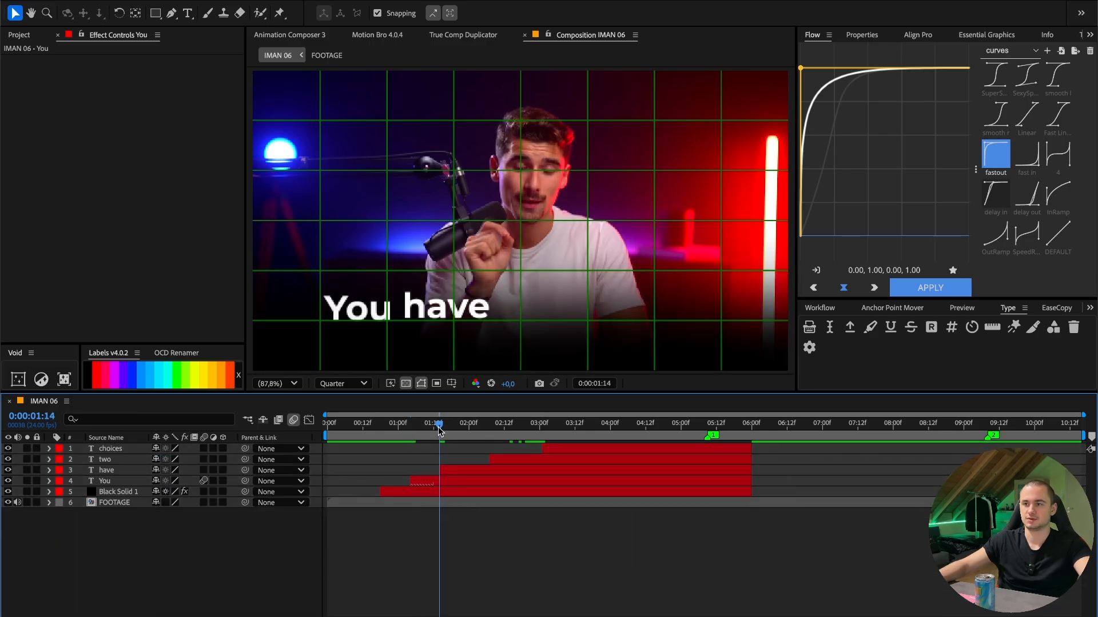
pyautogui.click(467, 473)
pyautogui.click(490, 424)
pyautogui.click(509, 459)
pyautogui.click(547, 424)
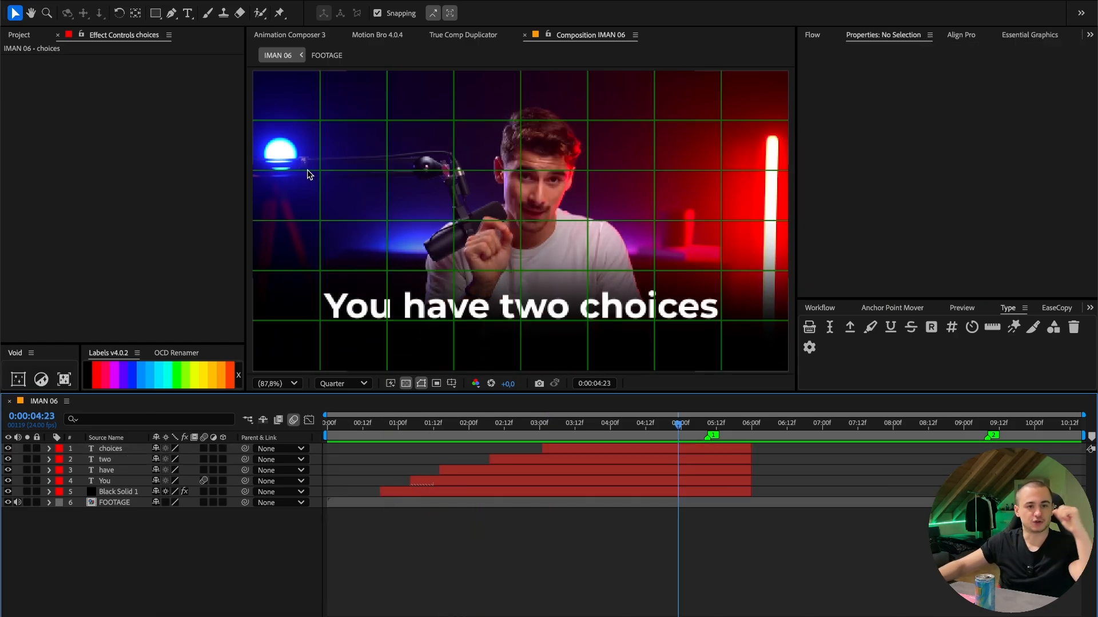
# - Draw a green rounded square about 556 px wide over the speaker as a new shape layer
pyautogui.click(162, 14)
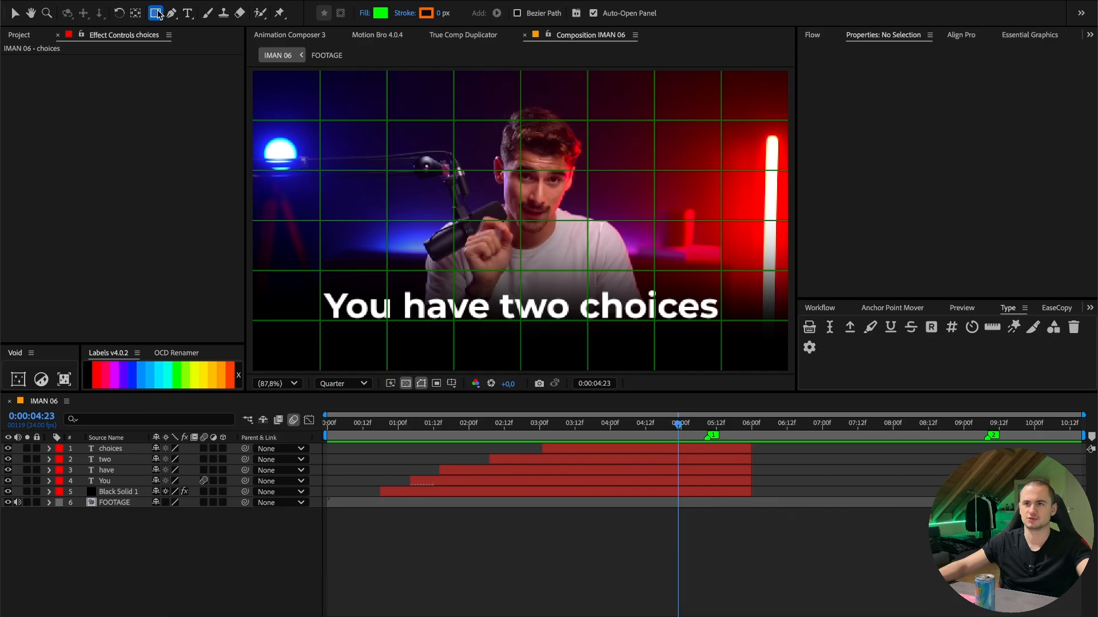
pyautogui.click(159, 14)
pyautogui.click(176, 27)
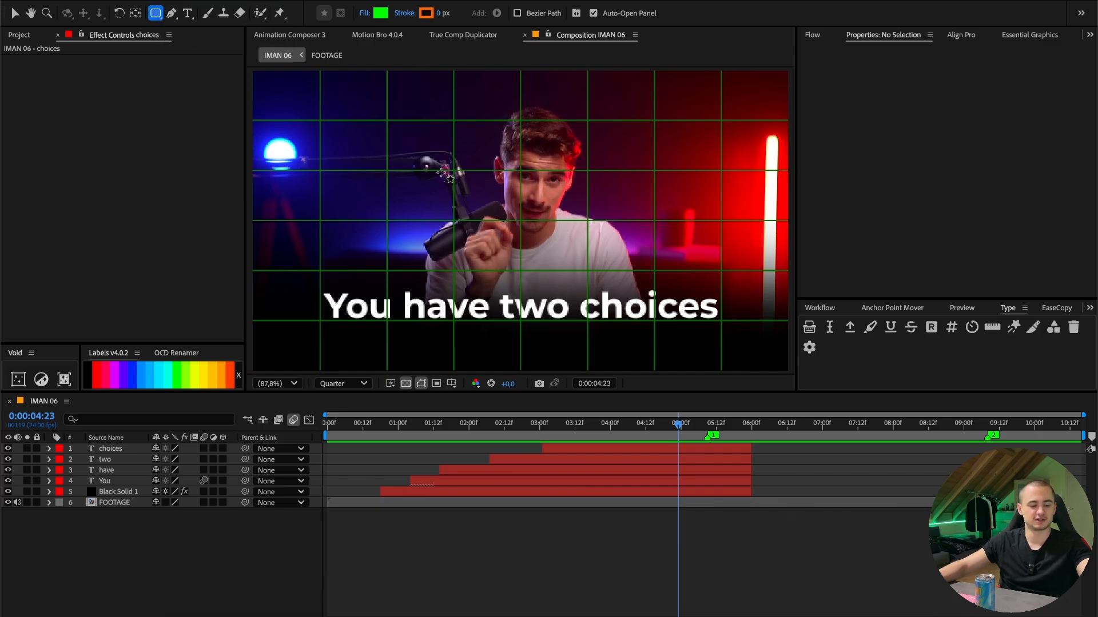
pyautogui.moveTo(452, 147); pyautogui.dragTo(606, 297)
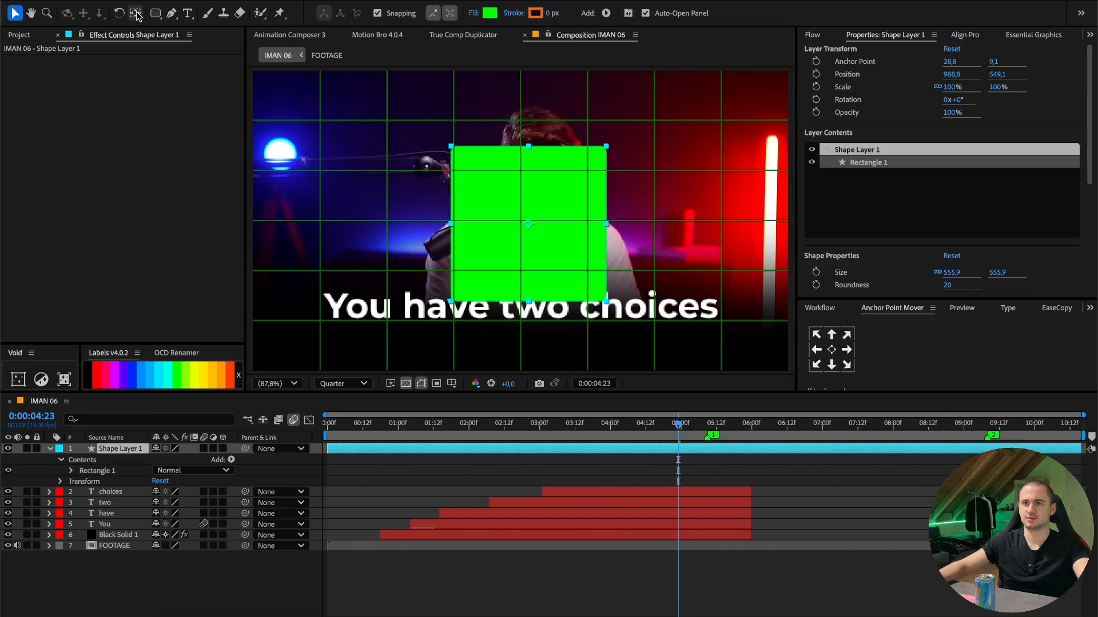
# - Center the anchor point on the rounded square and move the shape to the center of the composition
pyautogui.click(136, 14)
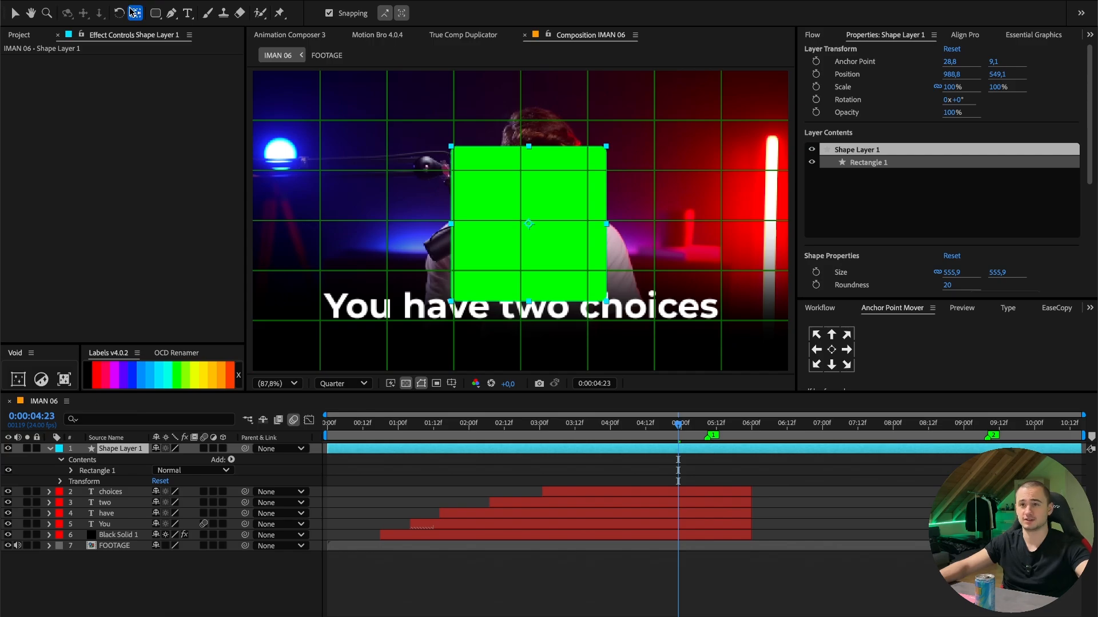
pyautogui.press('v')
pyautogui.moveTo(574, 215)
pyautogui.mouseDown()
pyautogui.moveTo(547, 209)
pyautogui.moveTo(566, 213)
pyautogui.mouseUp()
# - Set the rounded square's fill color to white (FFFFFF) and its roundness to 75
pyautogui.scroll(-4, 948, 251)
pyautogui.click(948, 259)
pyautogui.moveTo(534, 326); pyautogui.dragTo(402, 236)
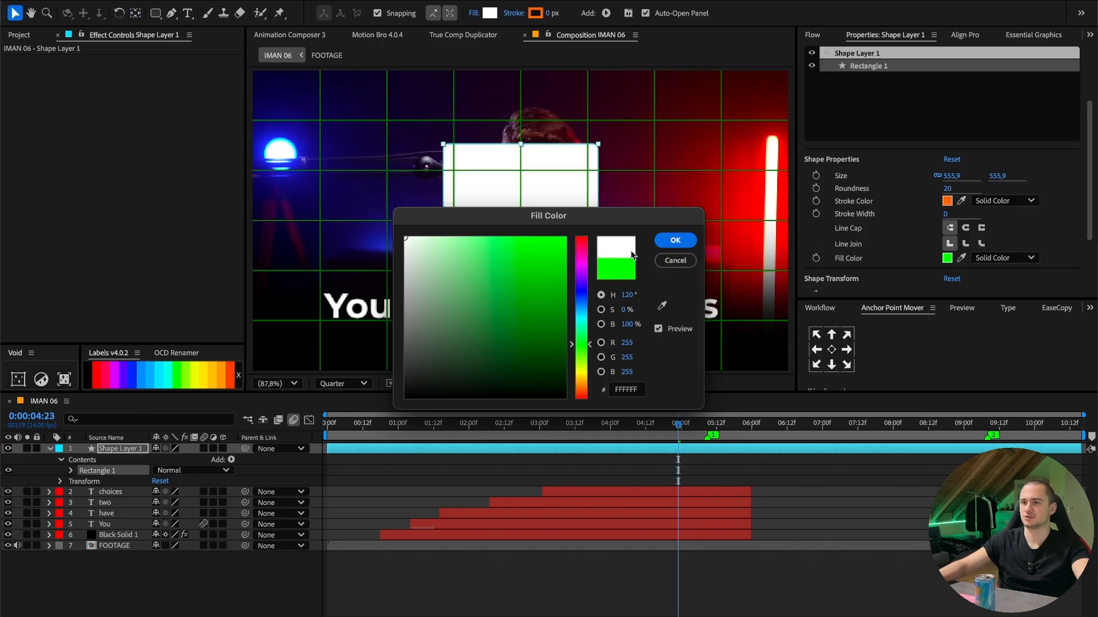
pyautogui.click(674, 243)
pyautogui.moveTo(949, 189); pyautogui.dragTo(989, 184)
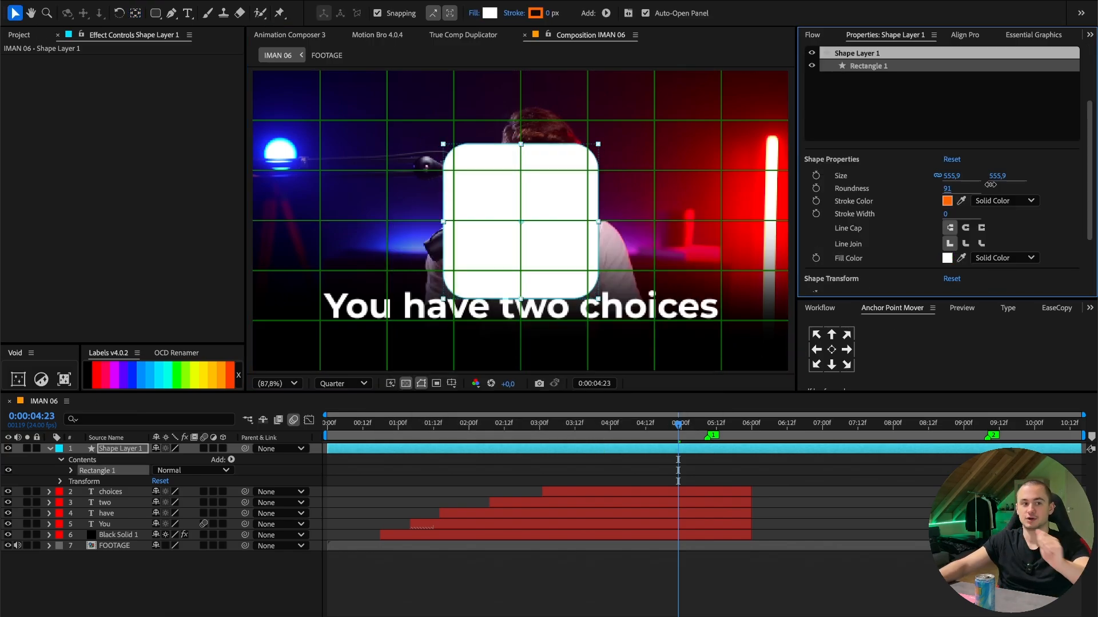
pyautogui.click(948, 189)
pyautogui.press('Return')
# - Add a rectangle bar about 953 by 134 px to the same shape layer, running from the square past the frame's left edge
pyautogui.click(155, 13)
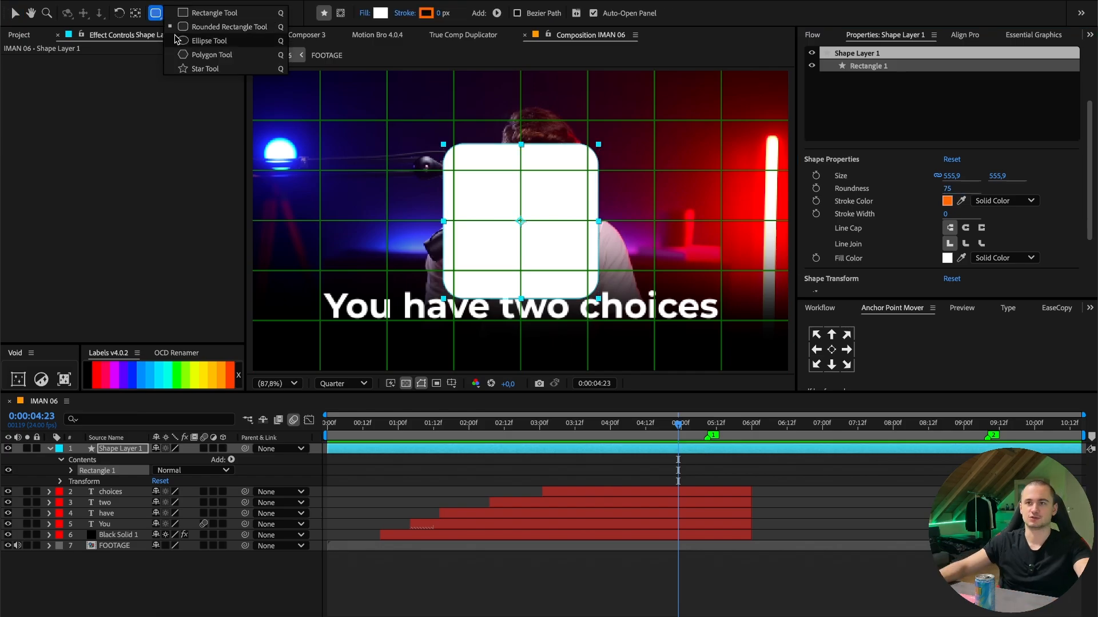
pyautogui.click(197, 14)
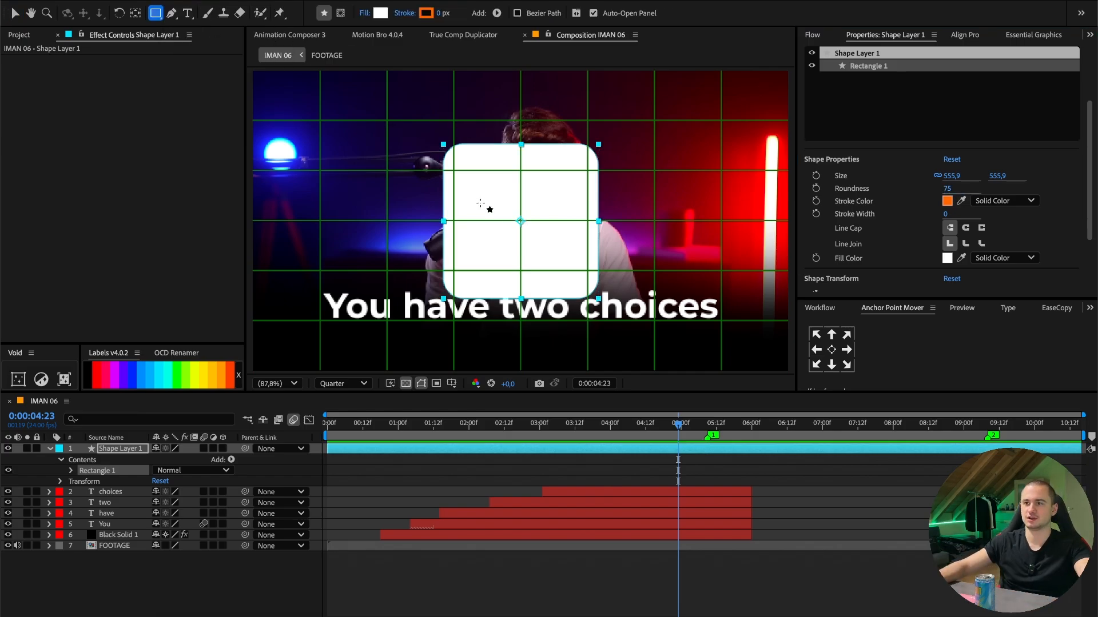
pyautogui.moveTo(485, 202); pyautogui.dragTo(219, 239)
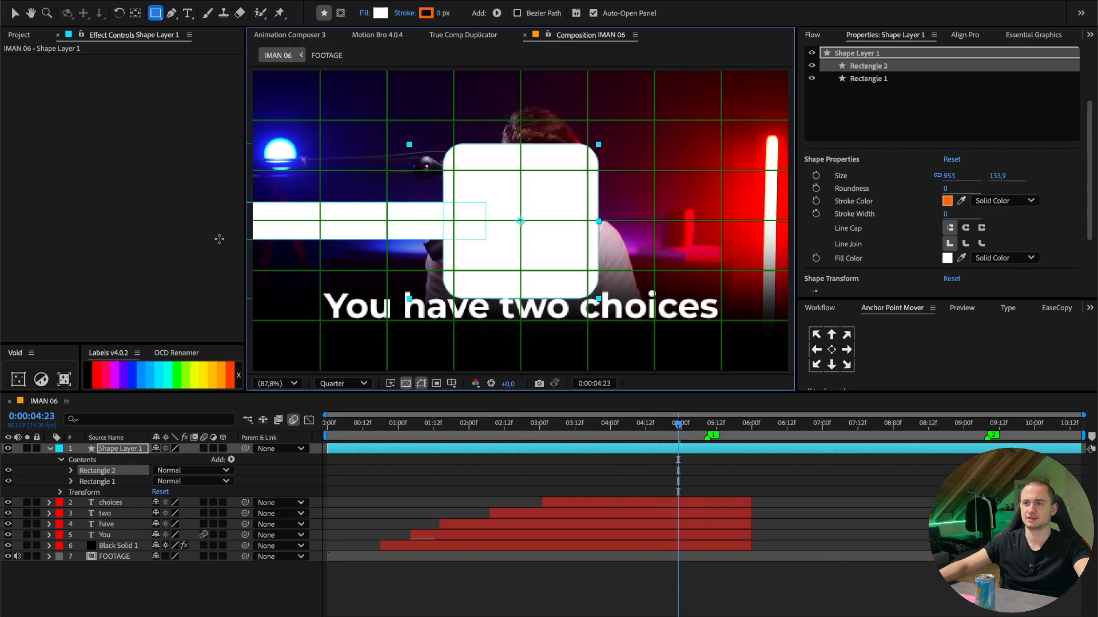
# - Rename the shape layer to "number 1"
pyautogui.click(512, 475)
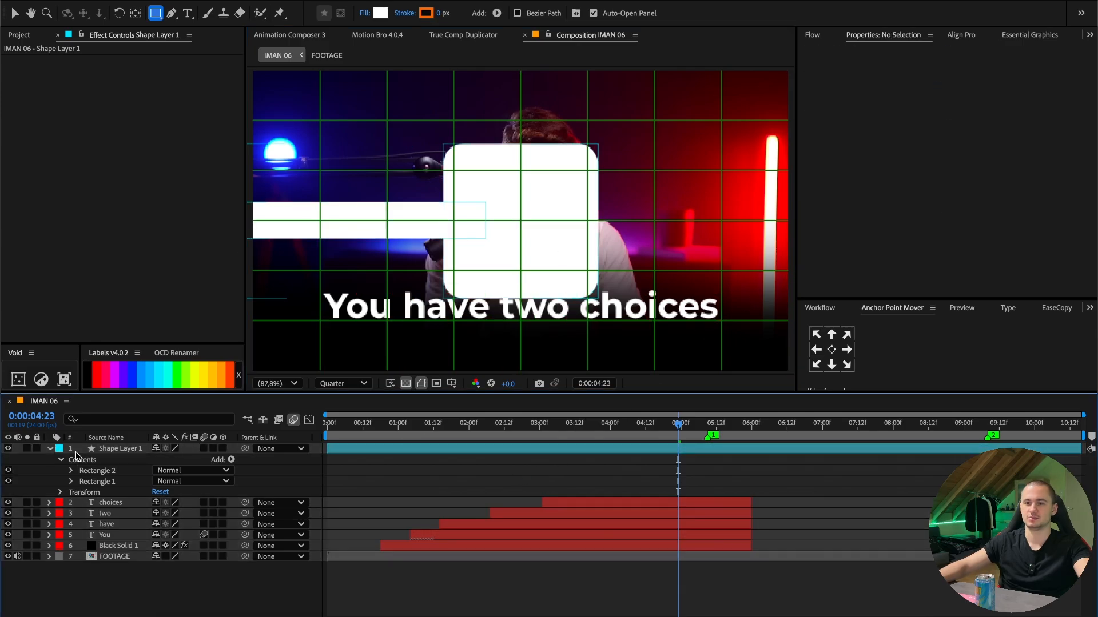
pyautogui.press('Return')
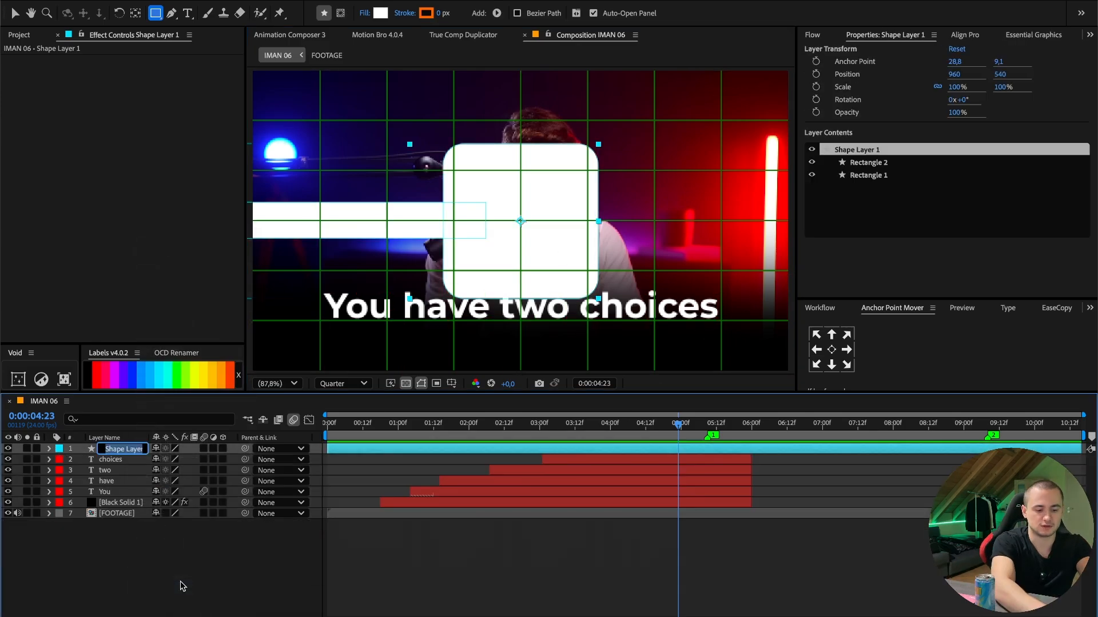
pyautogui.write('number 1')
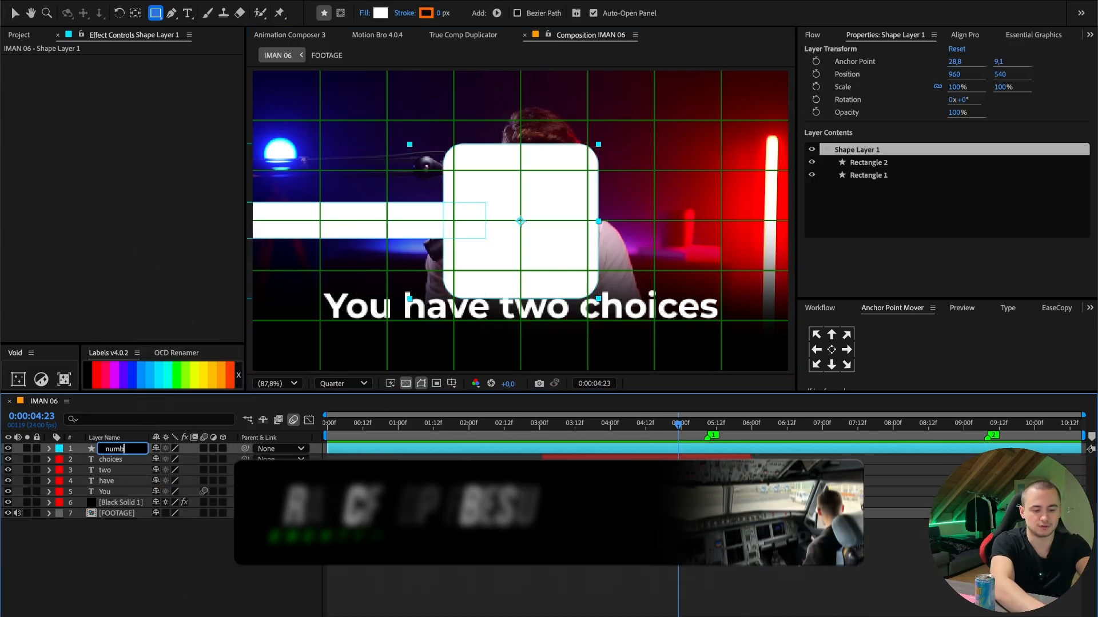
pyautogui.press('Return')
# - Duplicate the "number 1" layer and set the copy's rotation to 180°
pyautogui.hotkey('ctrl', 'd')
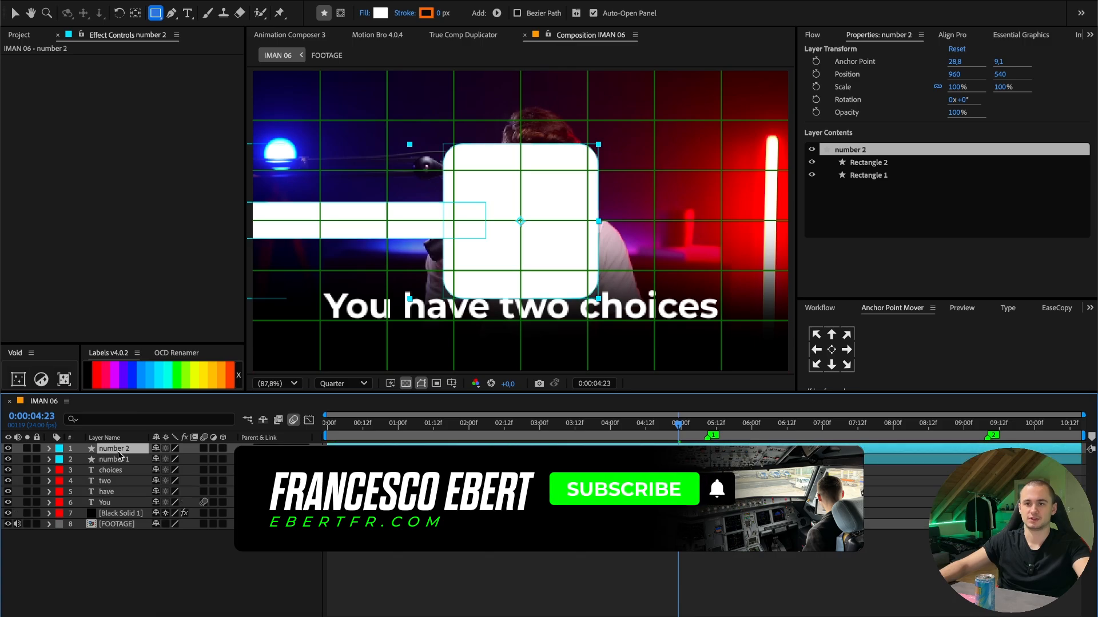
pyautogui.press('r')
pyautogui.click(172, 459)
pyautogui.write('180')
pyautogui.press('Return')
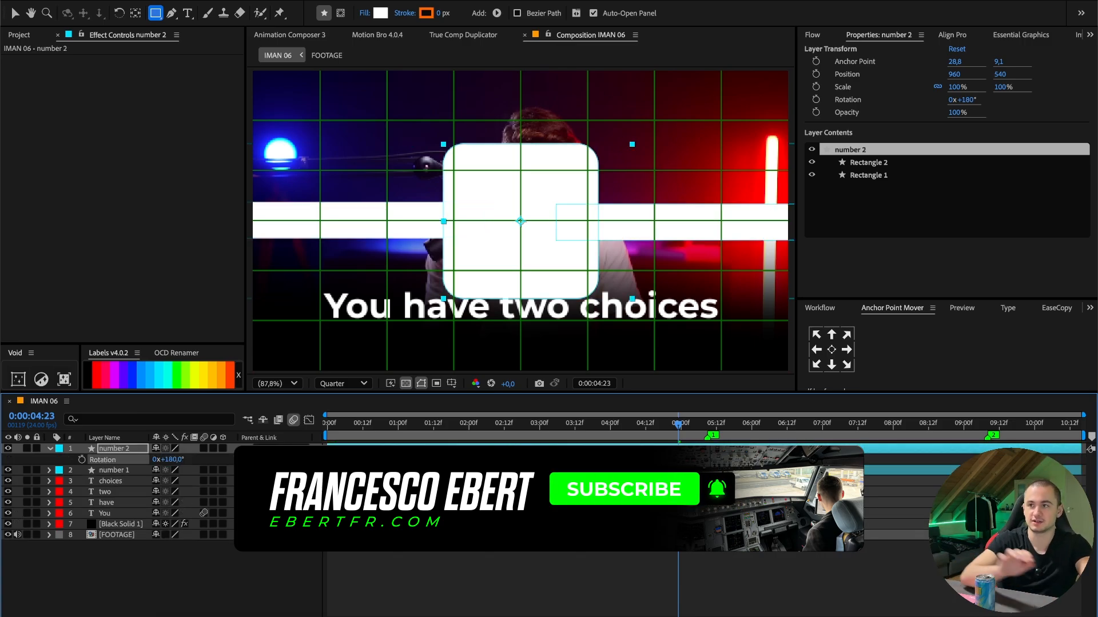
pyautogui.press('r')
# - Create a text layer reading "1" with a black fill and the Montserrat Black font style
pyautogui.rightClick(369, 457)
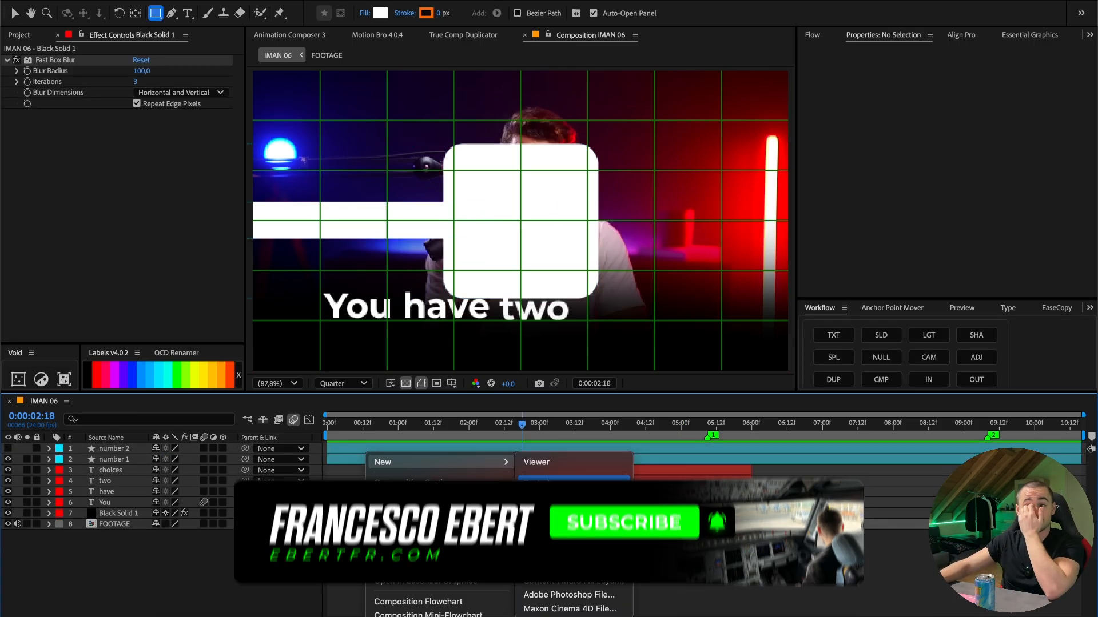
pyautogui.moveTo(400, 462)
pyautogui.click(532, 483)
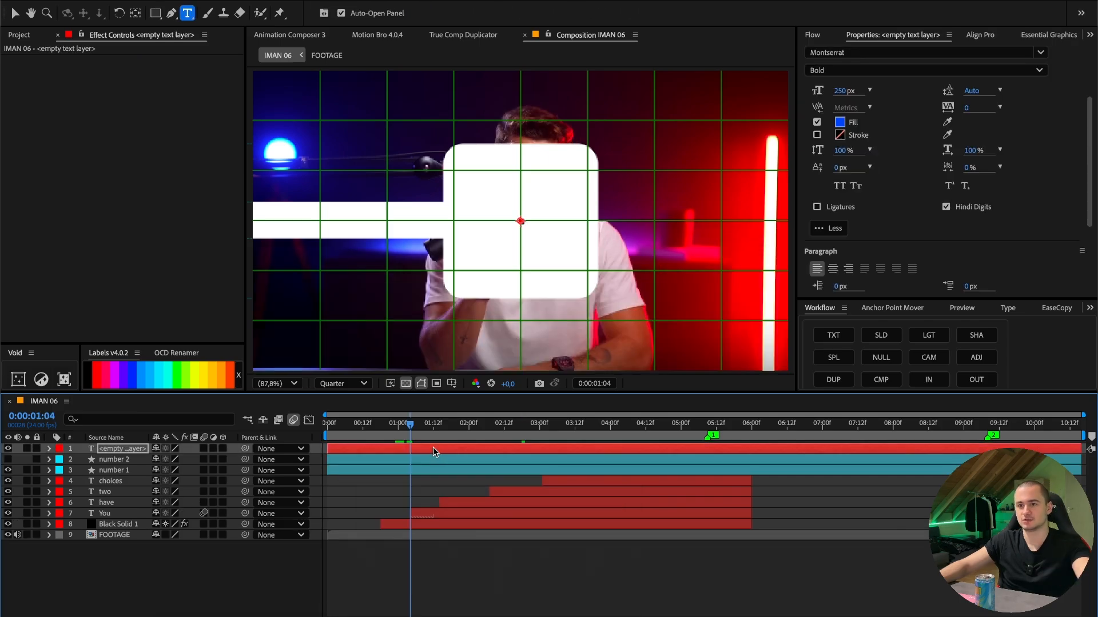
pyautogui.write('1')
pyautogui.click(840, 121)
pyautogui.click(676, 241)
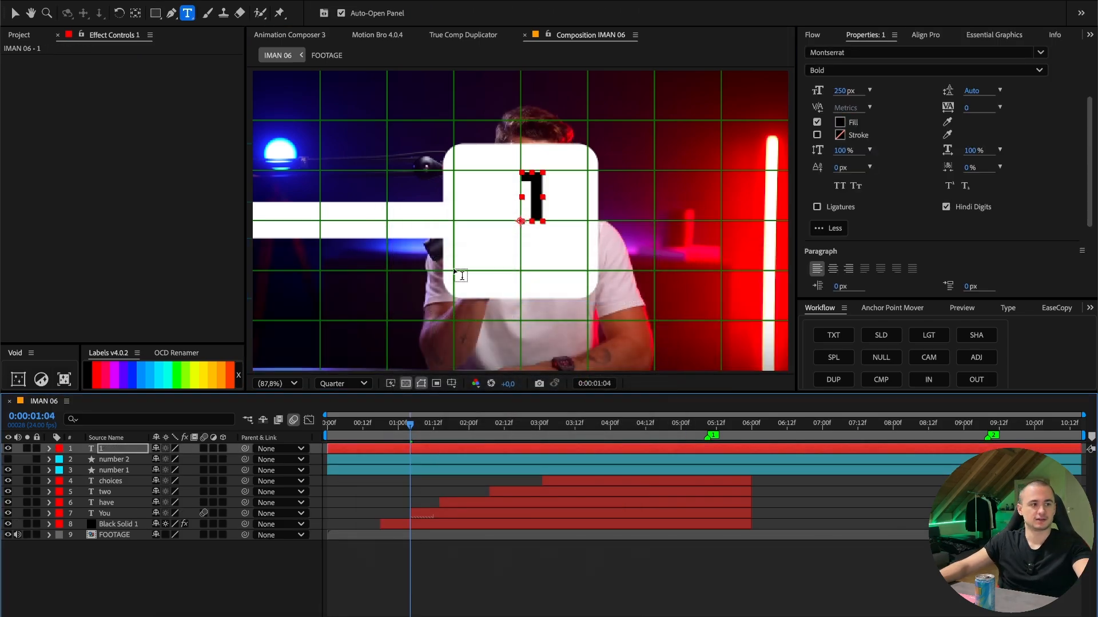
pyautogui.click(926, 70)
pyautogui.click(844, 305)
pyautogui.press('v')
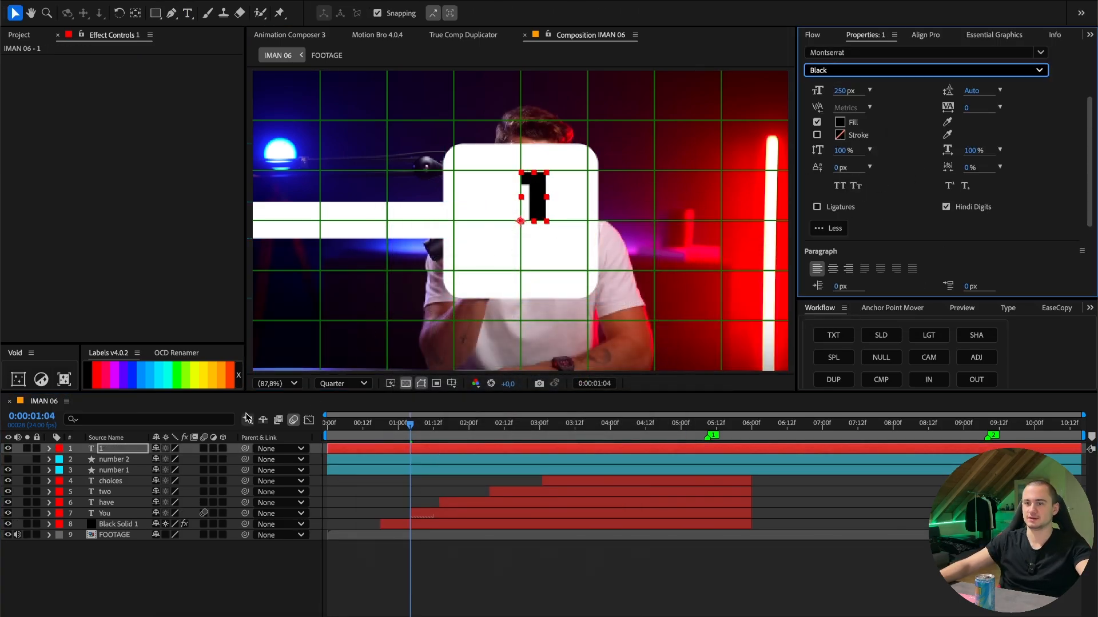
# - Center the anchor point of the "1" text and move the numeral to the middle of the white square
pyautogui.click(113, 449)
pyautogui.click(134, 13)
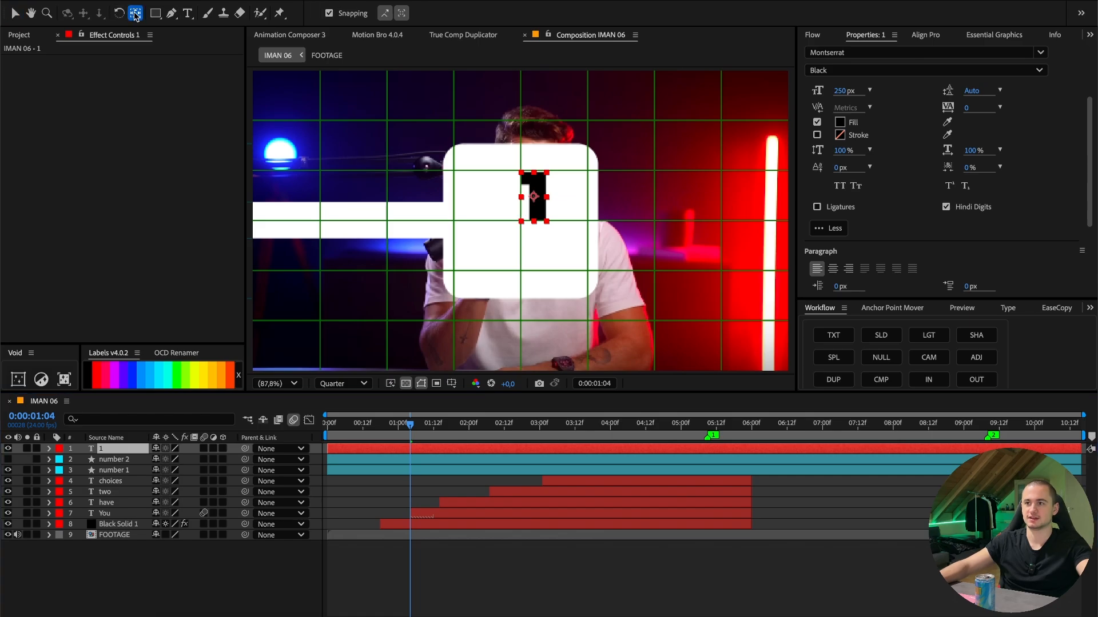
pyautogui.press('v')
pyautogui.moveTo(534, 196); pyautogui.dragTo(520, 220)
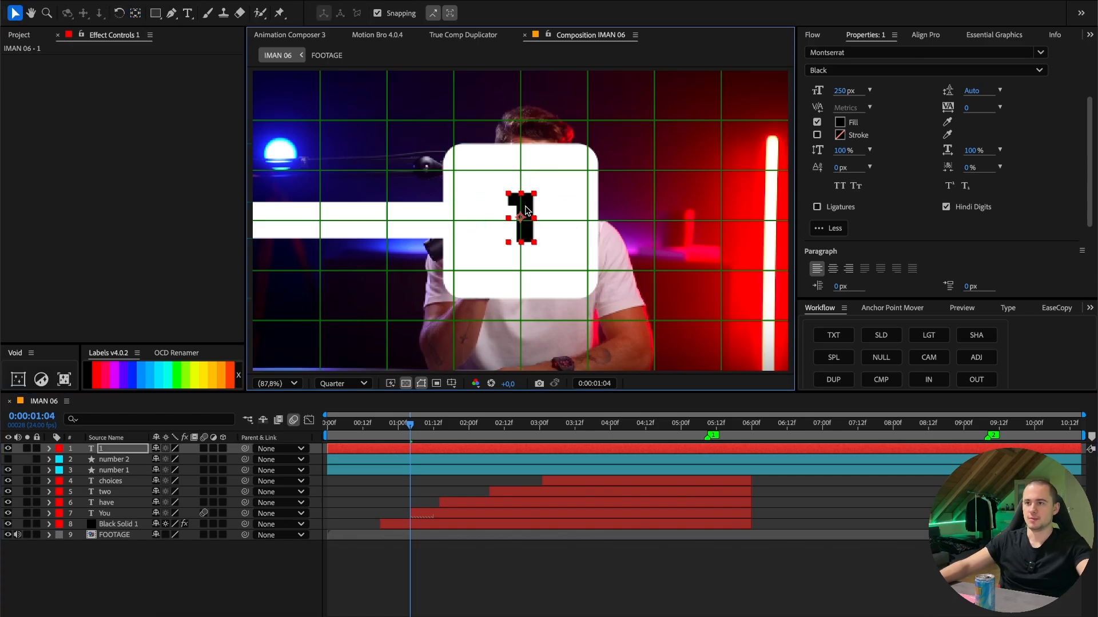
# - Scale the "1" text layer to 200%
pyautogui.press('s')
pyautogui.moveTo(177, 459); pyautogui.dragTo(227, 467)
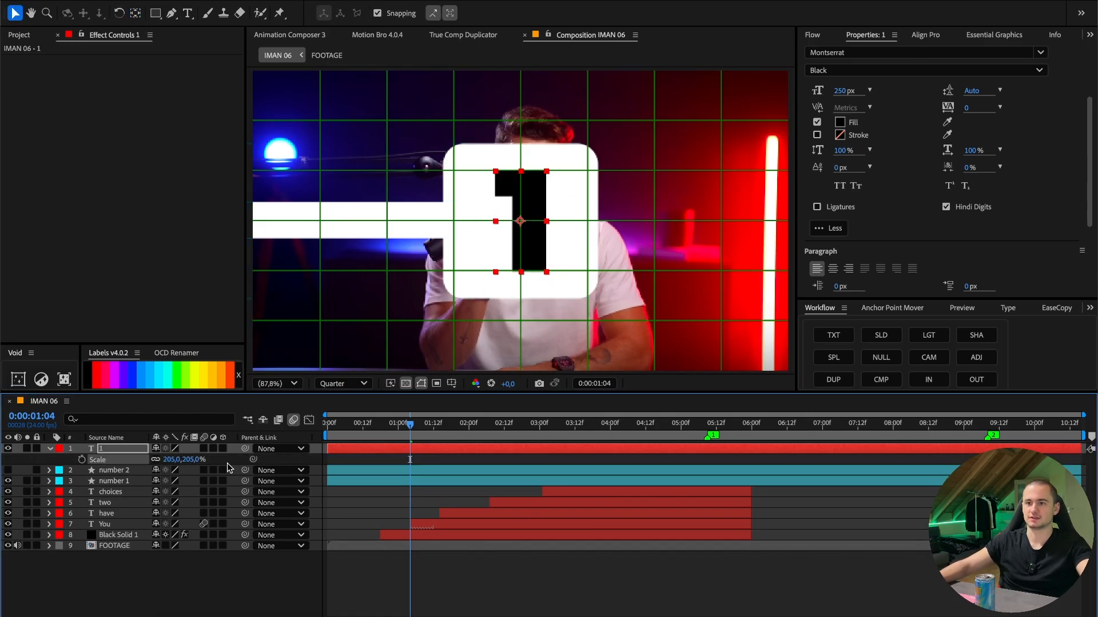
pyautogui.write('200')
pyautogui.press('Return')
# - Show the "number 2" square and duplicate the "1" text above it, changing the copy to "2" and centering it in the square
pyautogui.moveTo(110, 448)
pyautogui.mouseDown()
pyautogui.moveTo(109, 470)
pyautogui.moveTo(113, 448)
pyautogui.mouseUp()
pyautogui.click(110, 462)
pyautogui.press('s')
pyautogui.press('super+d')
pyautogui.click(8, 459)
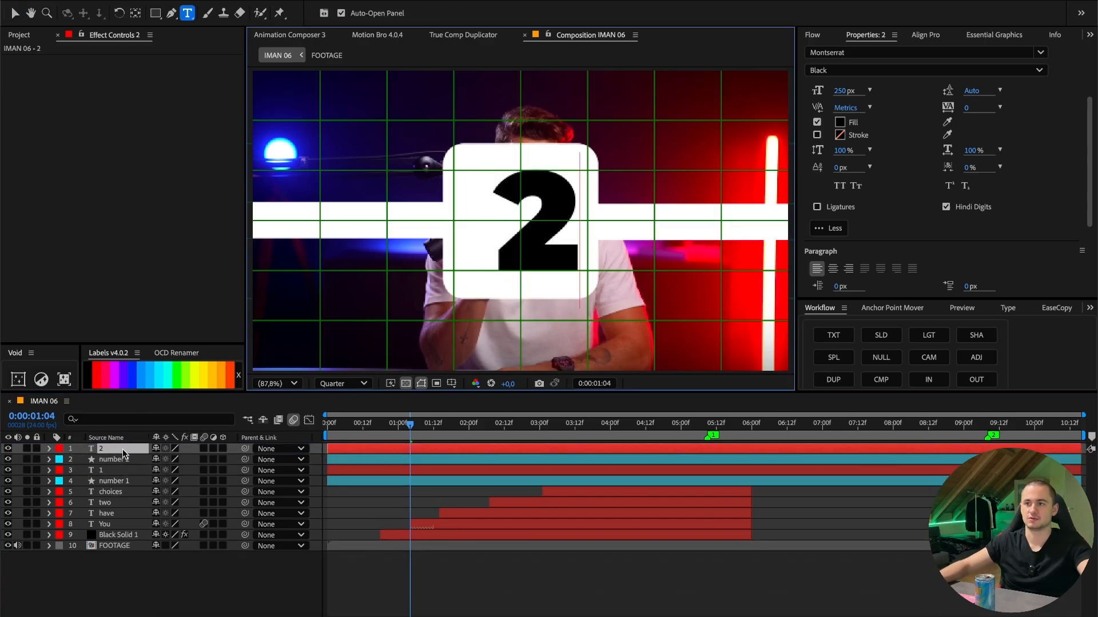
pyautogui.click(135, 13)
pyautogui.press('v')
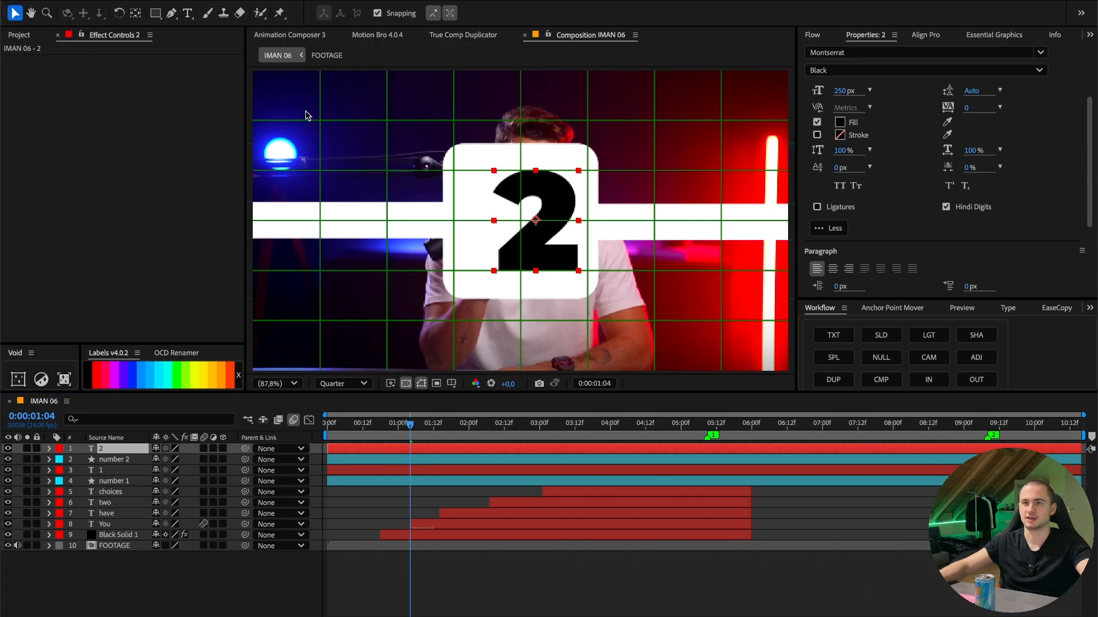
# - Apply the Drop Shadow effect to the "number 2" shape layer
pyautogui.click(131, 461)
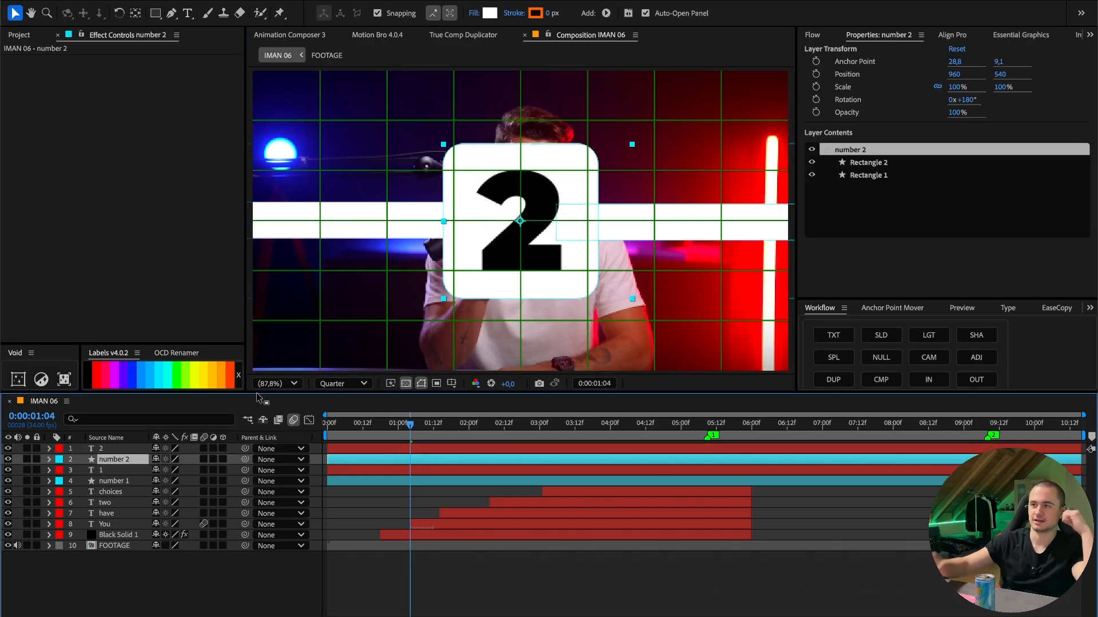
pyautogui.scroll(-8, 1018, 38)
pyautogui.click(941, 36)
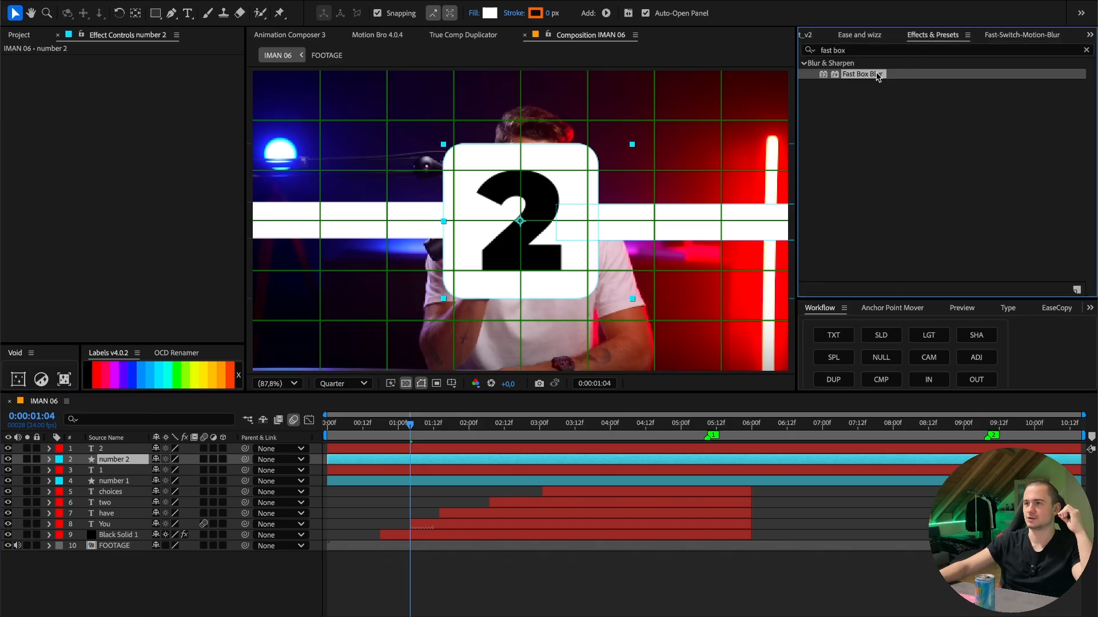
pyautogui.click(873, 50)
pyautogui.write('drop sh')
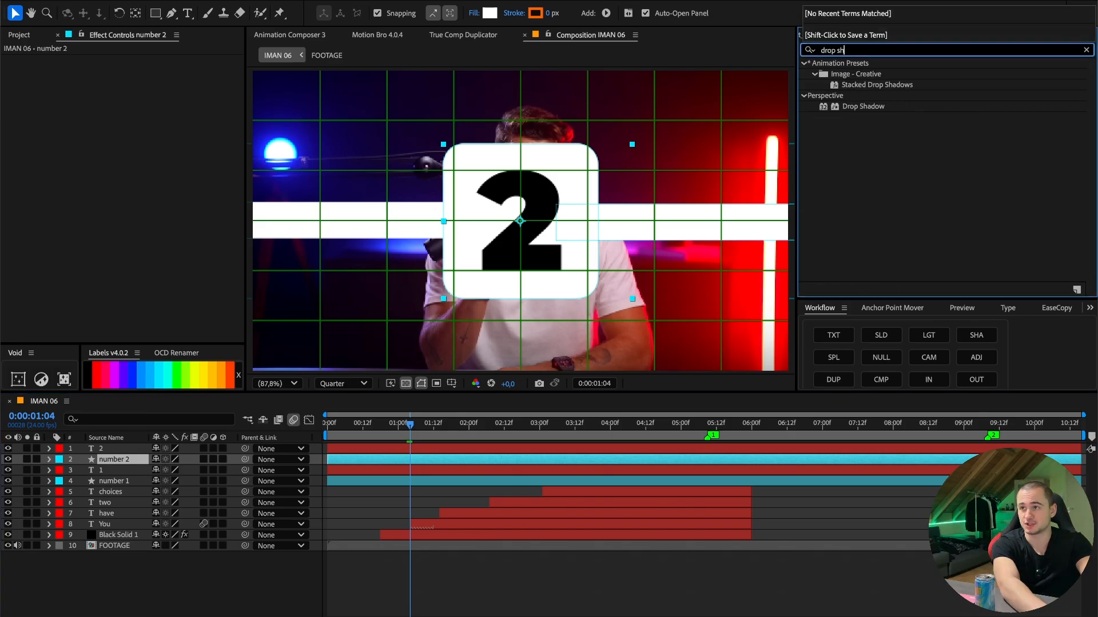
pyautogui.doubleClick(871, 108)
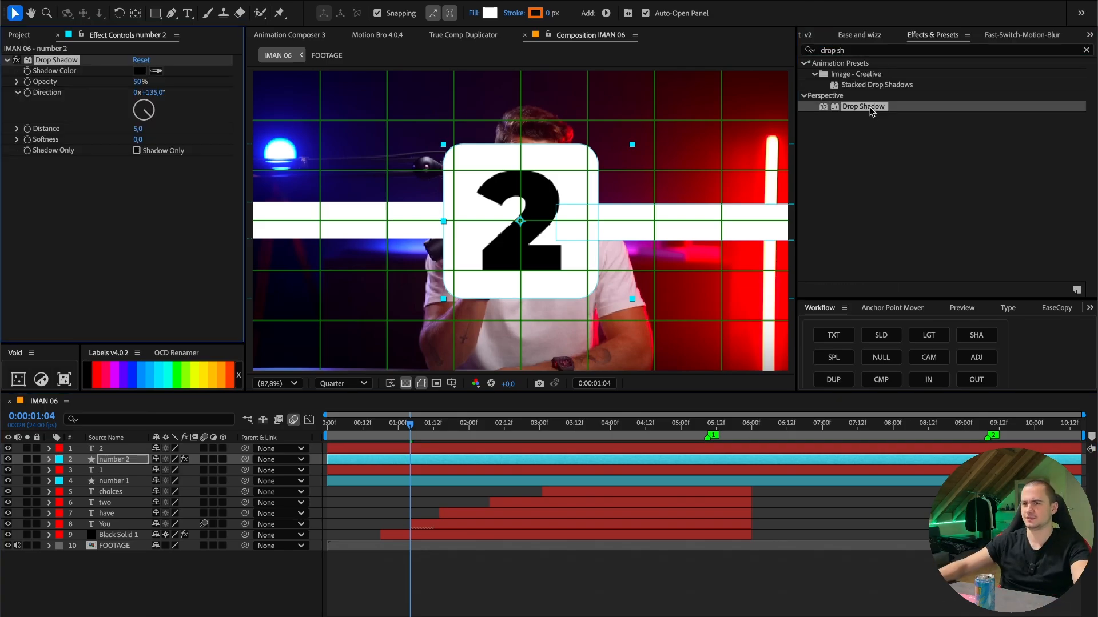
# - Set the shadow to color BEBEBE, 100% opacity, 180° direction and distance 30, and copy the effect to the "number 1" layer
pyautogui.click(139, 70)
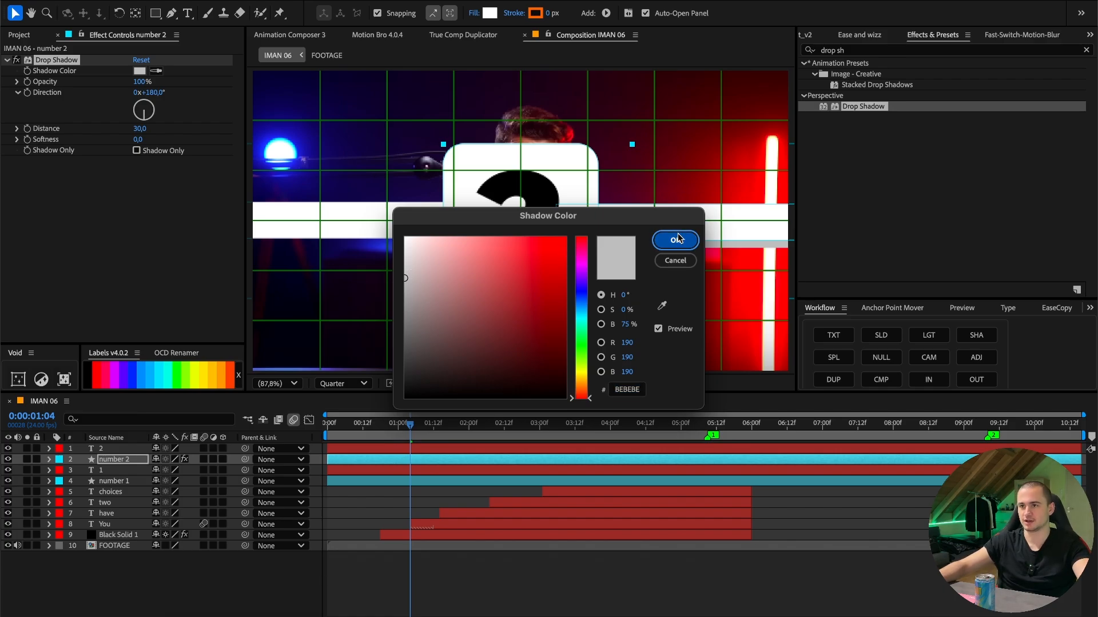
pyautogui.click(675, 240)
pyautogui.press('Home')
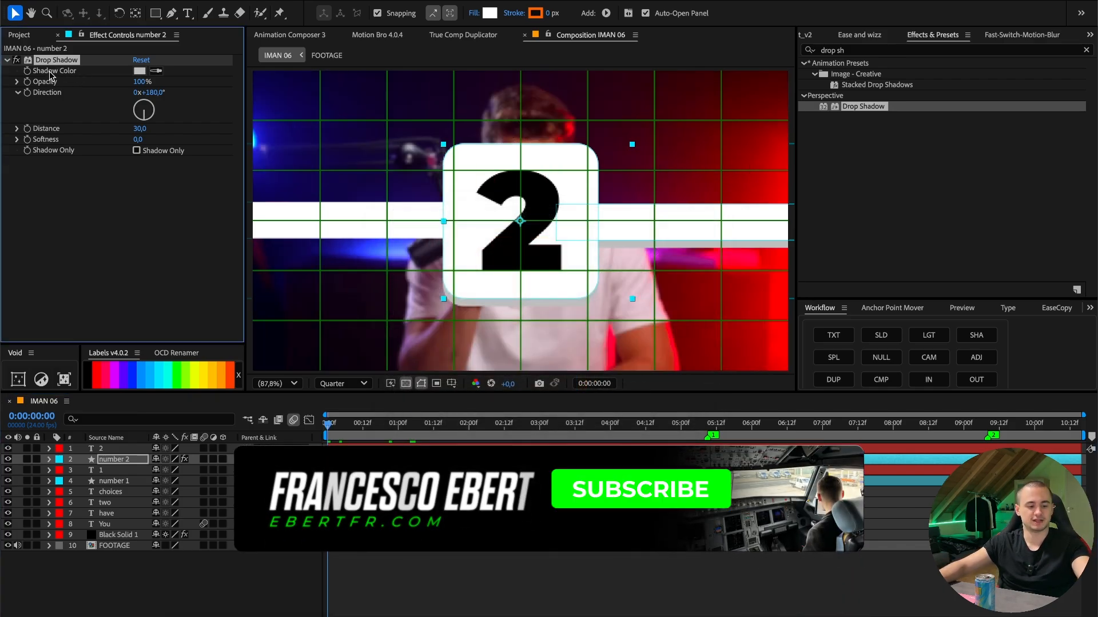
pyautogui.click(113, 479)
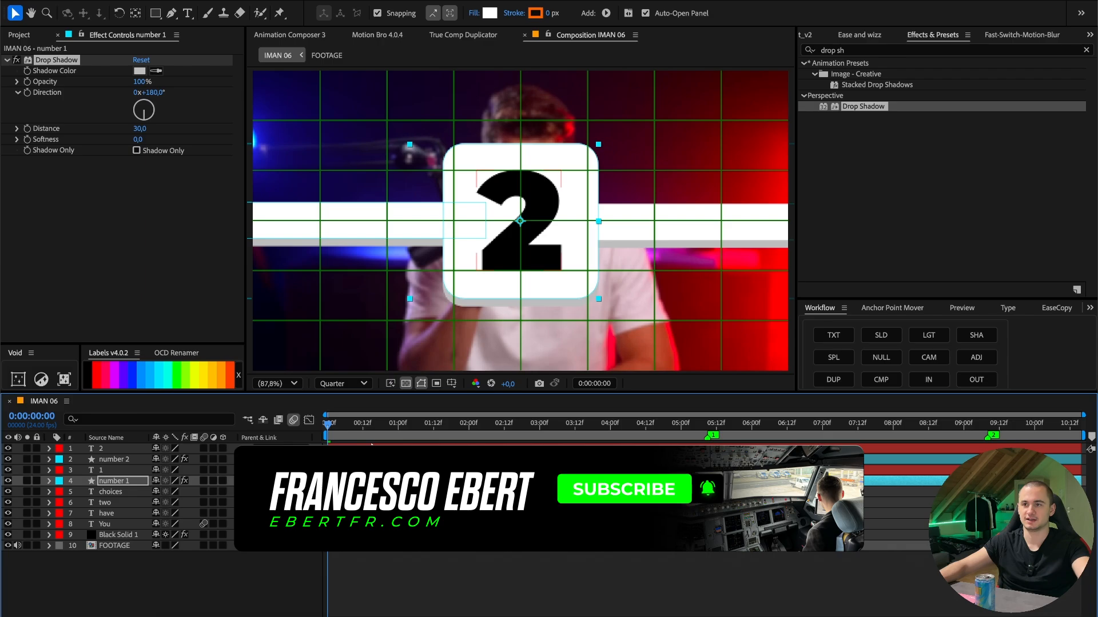
# - Pre-compose the "1" text and "number 1" layers as "ONE", moving all attributes into the new composition
pyautogui.keyDown('shift'); pyautogui.click(122, 470); pyautogui.keyUp('shift')
pyautogui.rightClick(123, 470)
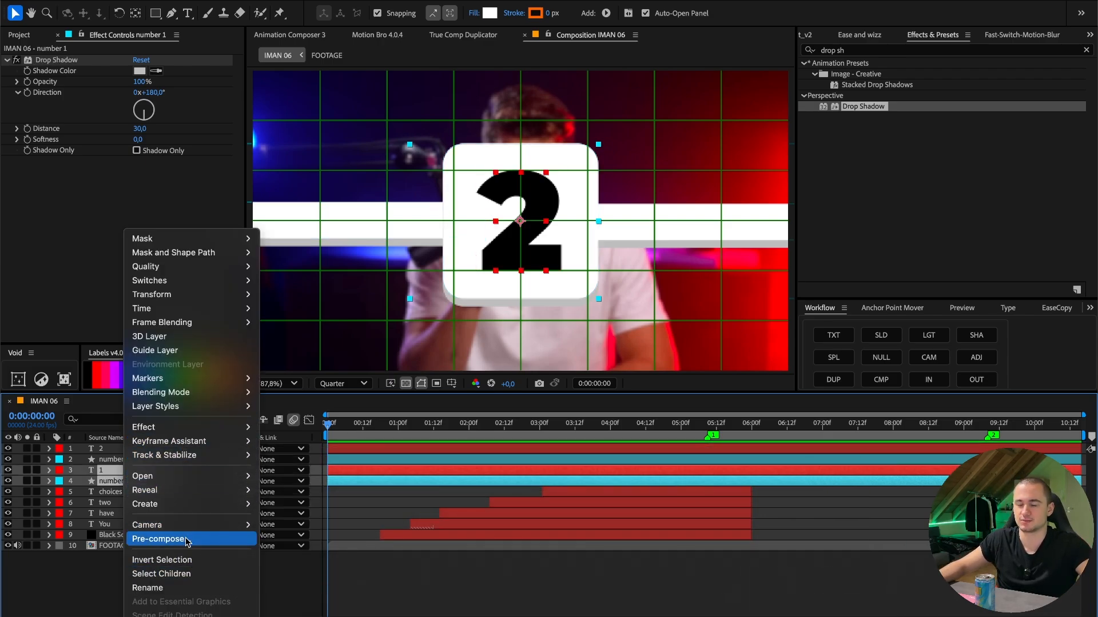
pyautogui.click(166, 539)
pyautogui.write('ONE')
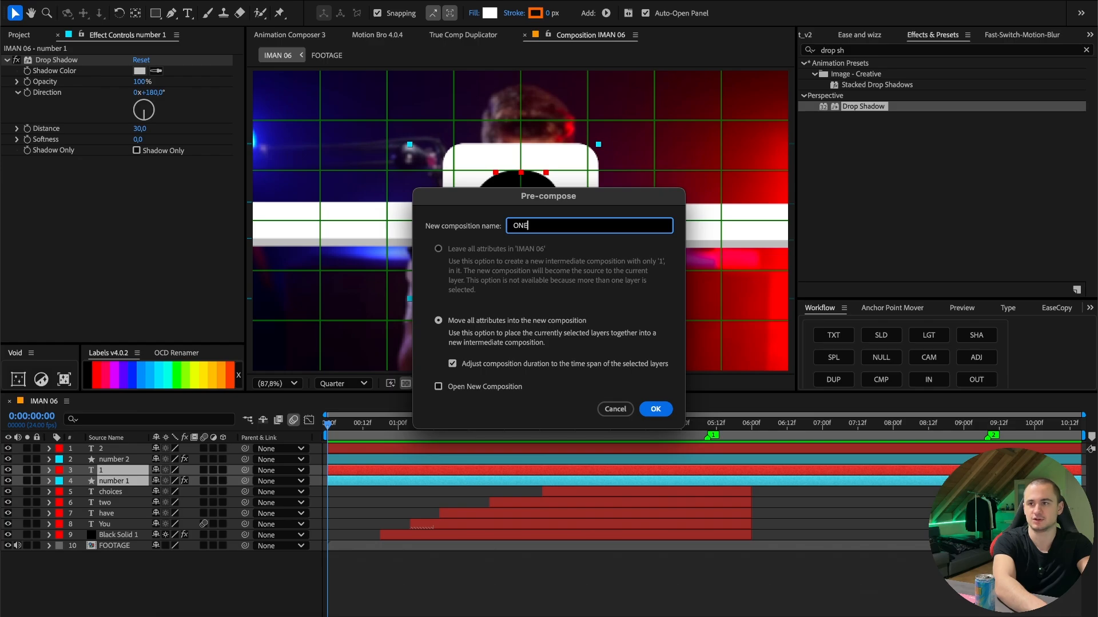
pyautogui.press('Return')
# - Pre-compose the "2" text and "number 2" layers as "TWO", moving all attributes into the new composition
pyautogui.click(116, 448)
pyautogui.keyDown('shift'); pyautogui.click(117, 460); pyautogui.keyUp('shift')
pyautogui.rightClick(117, 459)
pyautogui.click(161, 540)
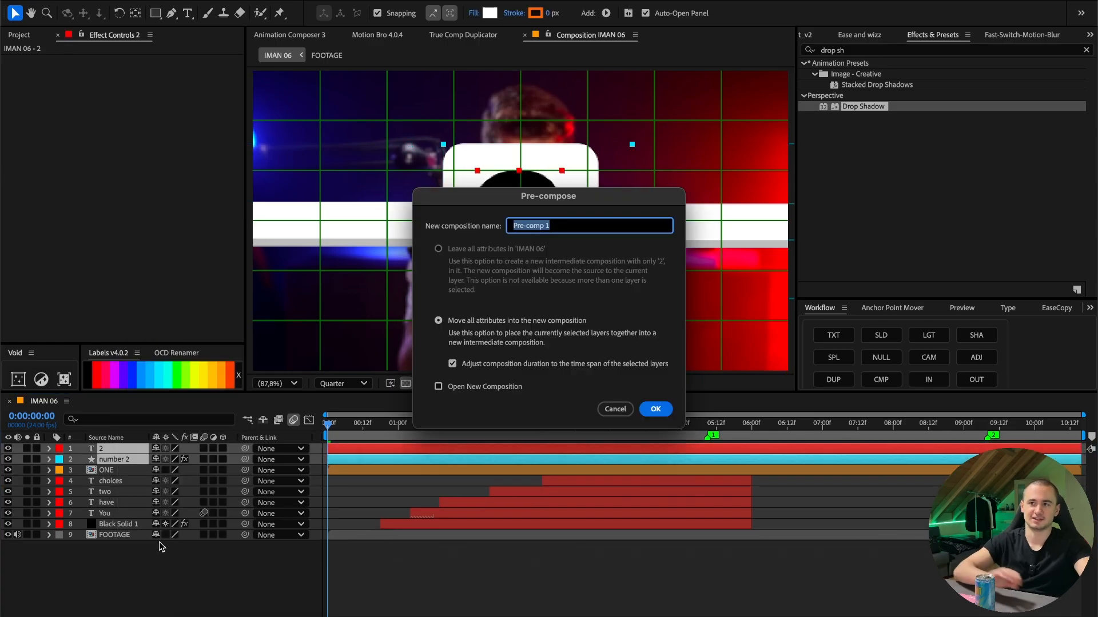
pyautogui.write('TWO')
pyautogui.press('Return')
# - Scale the ONE and TWO layers to 50%, and position ONE at 380, 352 and TWO at 1538, 352
pyautogui.press('s')
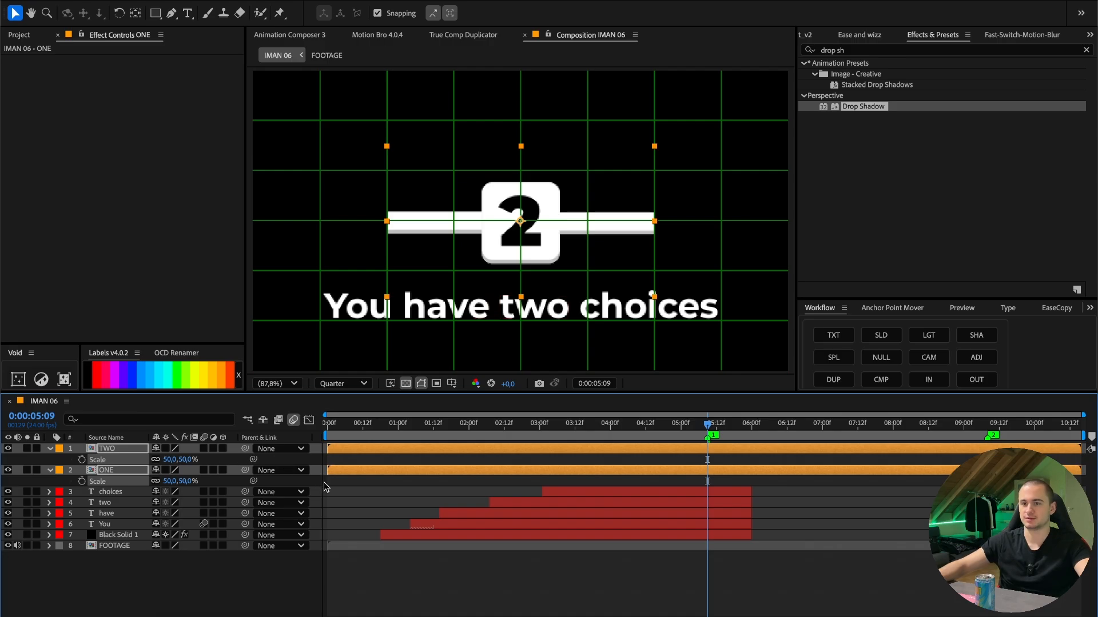
pyautogui.click(365, 500)
pyautogui.click(118, 471)
pyautogui.keyDown('shift'); pyautogui.click(116, 450); pyautogui.keyUp('shift')
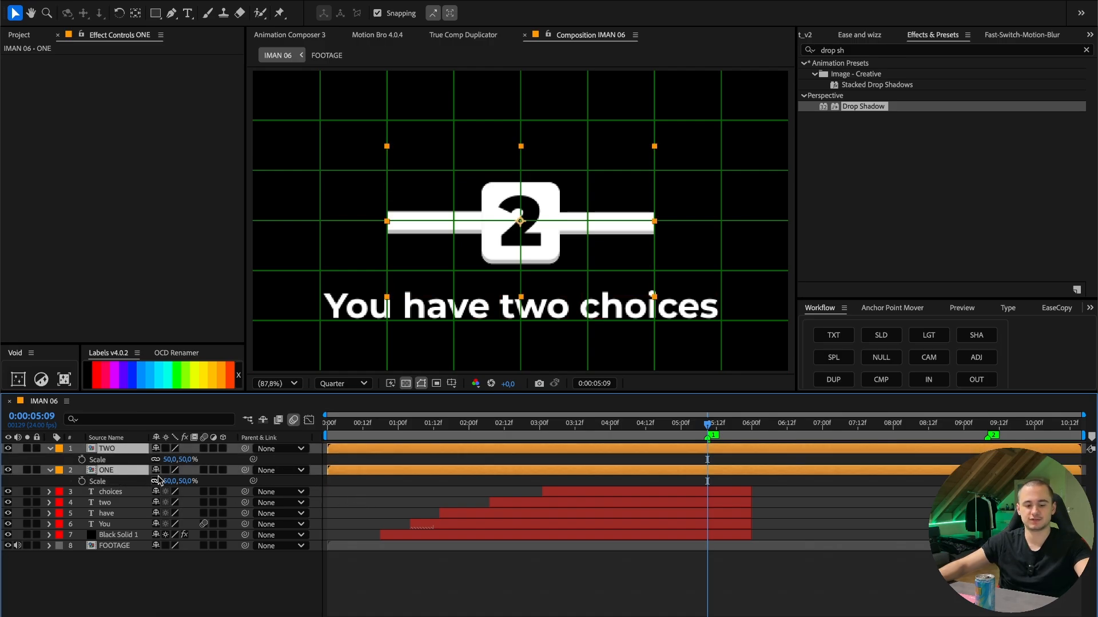
pyautogui.press('p')
pyautogui.moveTo(181, 482); pyautogui.dragTo(11, 482)
pyautogui.hotkey('ctrl', 'z')
pyautogui.moveTo(162, 461); pyautogui.dragTo(544, 450)
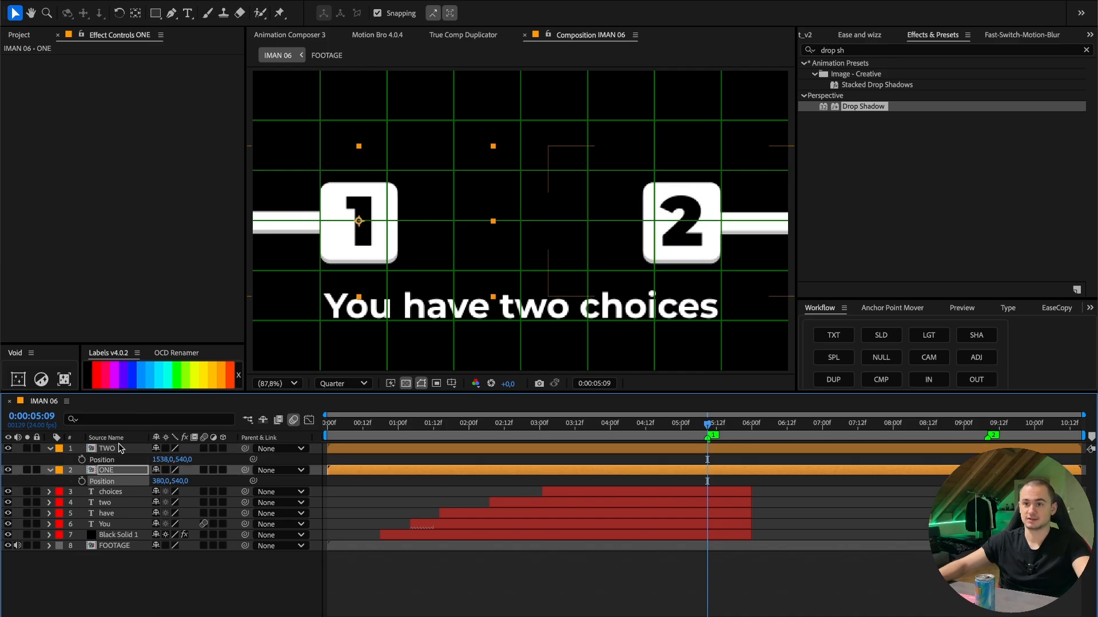
pyautogui.keyDown('shift'); pyautogui.click(119, 449); pyautogui.keyUp('shift')
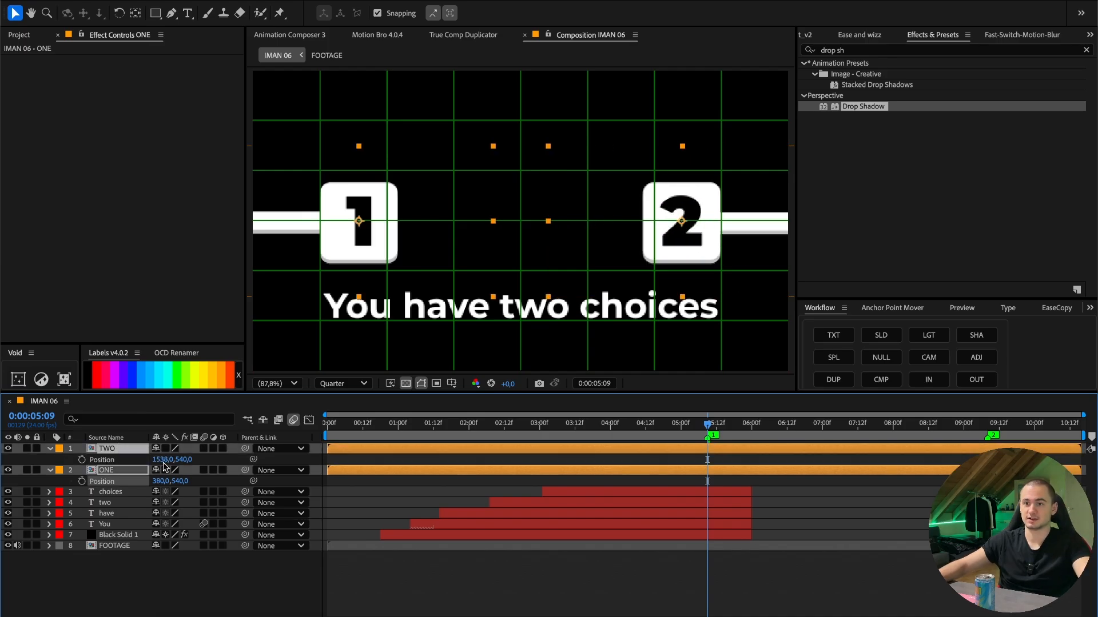
pyautogui.moveTo(162, 461); pyautogui.dragTo(84, 460)
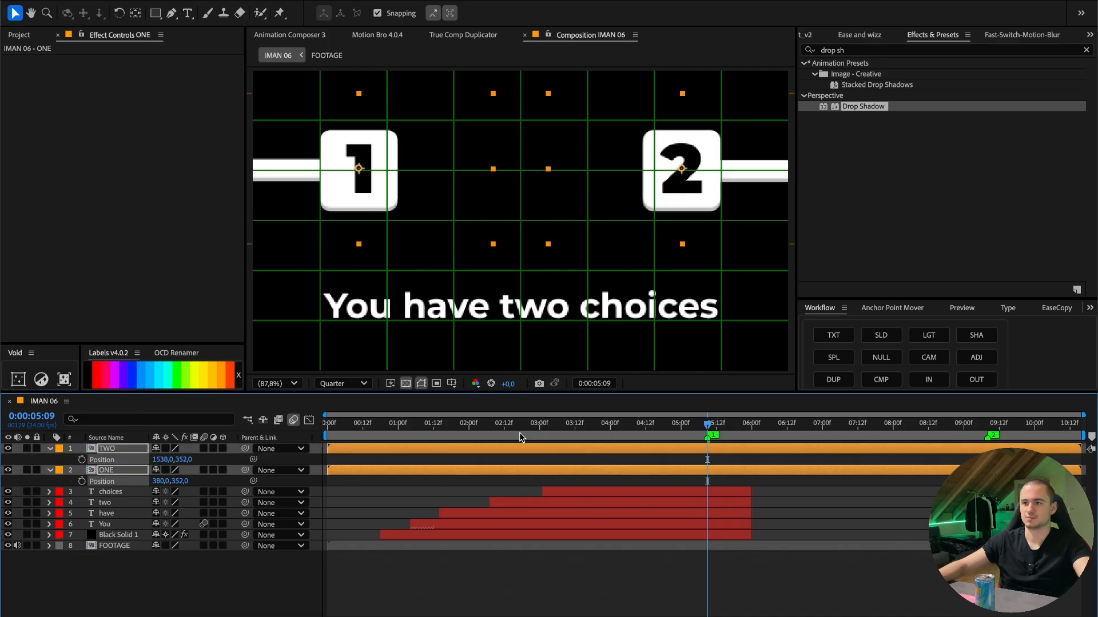
# - Stagger the layers so ONE starts at 0:00:01:07 and TWO about two seconds after it, and separate ONE's position dimensions
pyautogui.moveTo(519, 433); pyautogui.dragTo(472, 434)
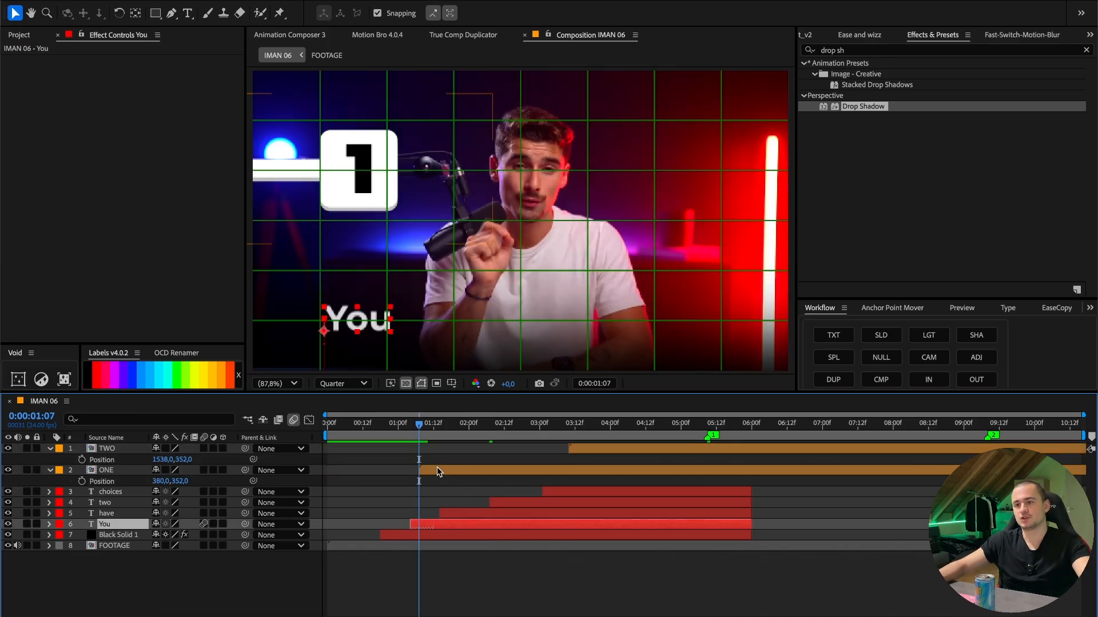
pyautogui.click(442, 477)
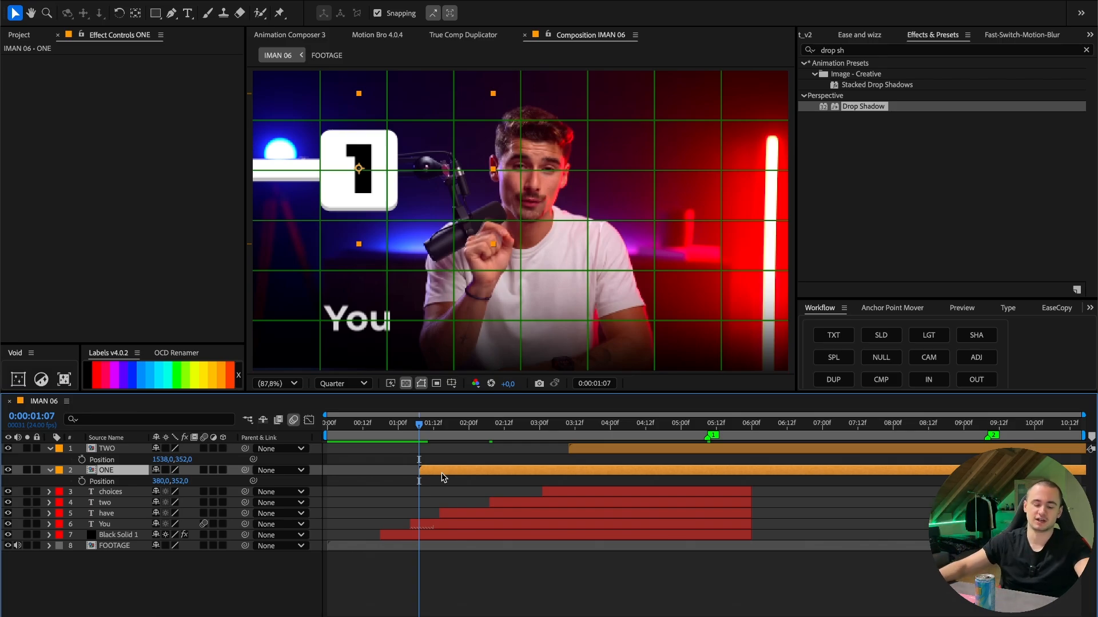
pyautogui.press('p')
pyautogui.press('p')
pyautogui.rightClick(125, 483)
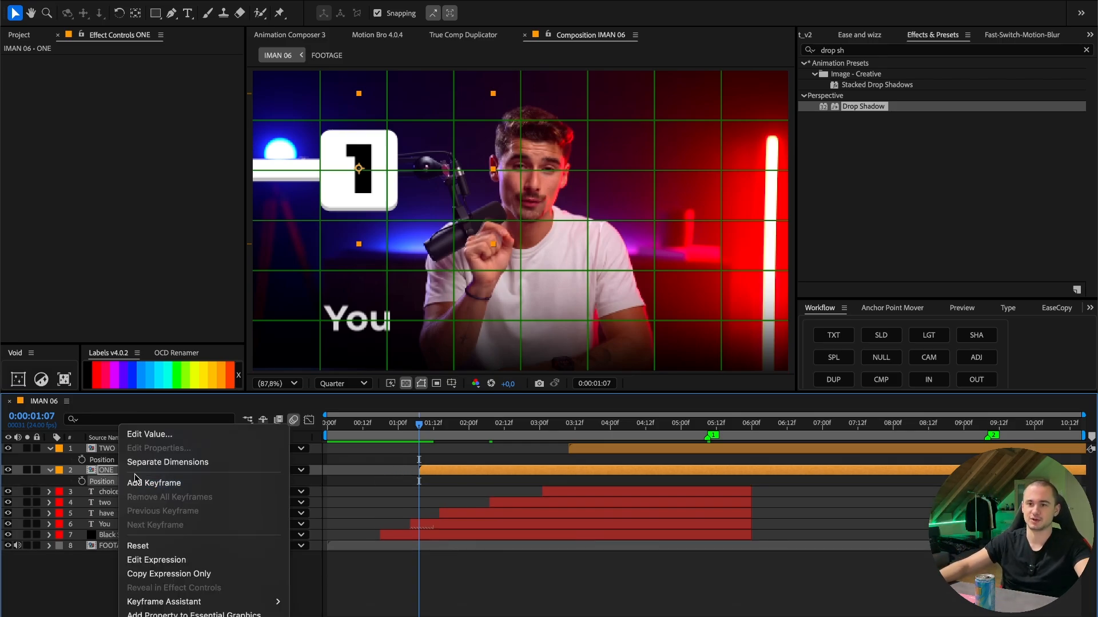
pyautogui.click(156, 462)
pyautogui.click(355, 478)
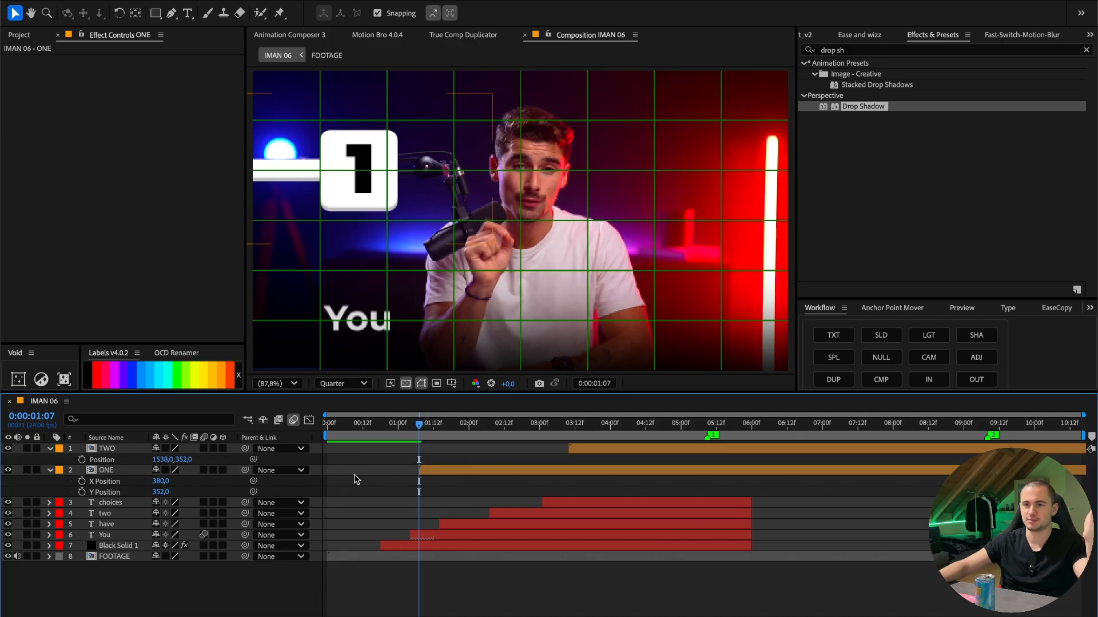
# - Keyframe ONE's Y position from -214 to 352 and its opacity from 0% to 100% between 0:00:01:07 and about three seconds
pyautogui.click(82, 492)
pyautogui.click(119, 471)
pyautogui.press('t')
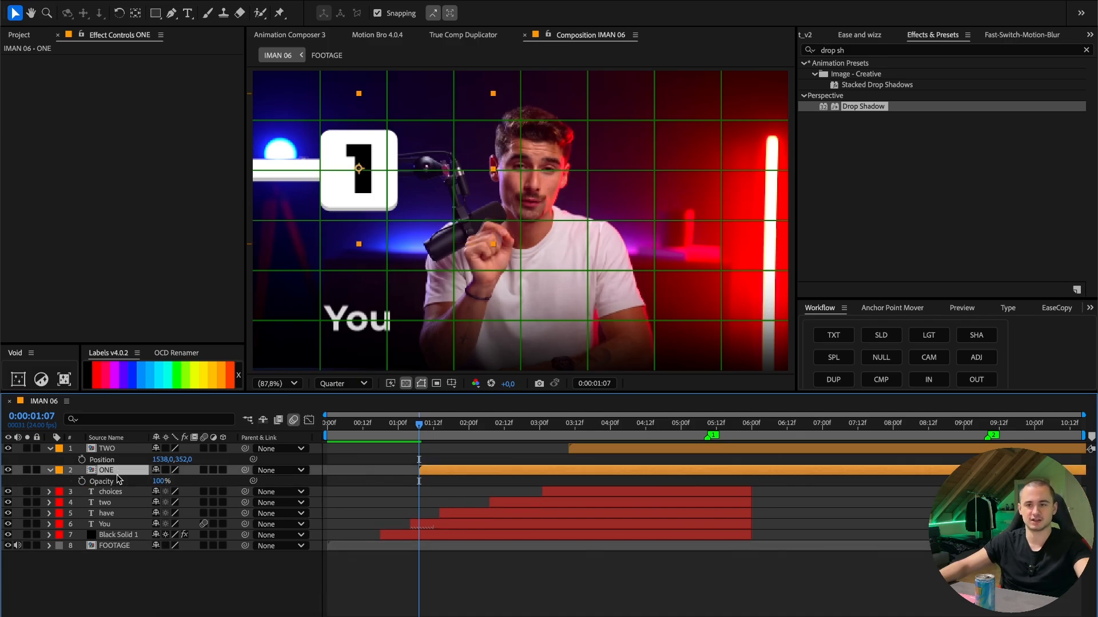
pyautogui.press('u')
pyautogui.moveTo(439, 480); pyautogui.dragTo(539, 482)
pyautogui.click(482, 491)
pyautogui.moveTo(162, 482); pyautogui.dragTo(51, 482)
pyautogui.click(161, 493)
pyautogui.write('0')
pyautogui.press('Return')
# - Apply the "fastout" easing curve to all of ONE's Y position and opacity keyframes
pyautogui.moveTo(407, 497); pyautogui.dragTo(555, 478)
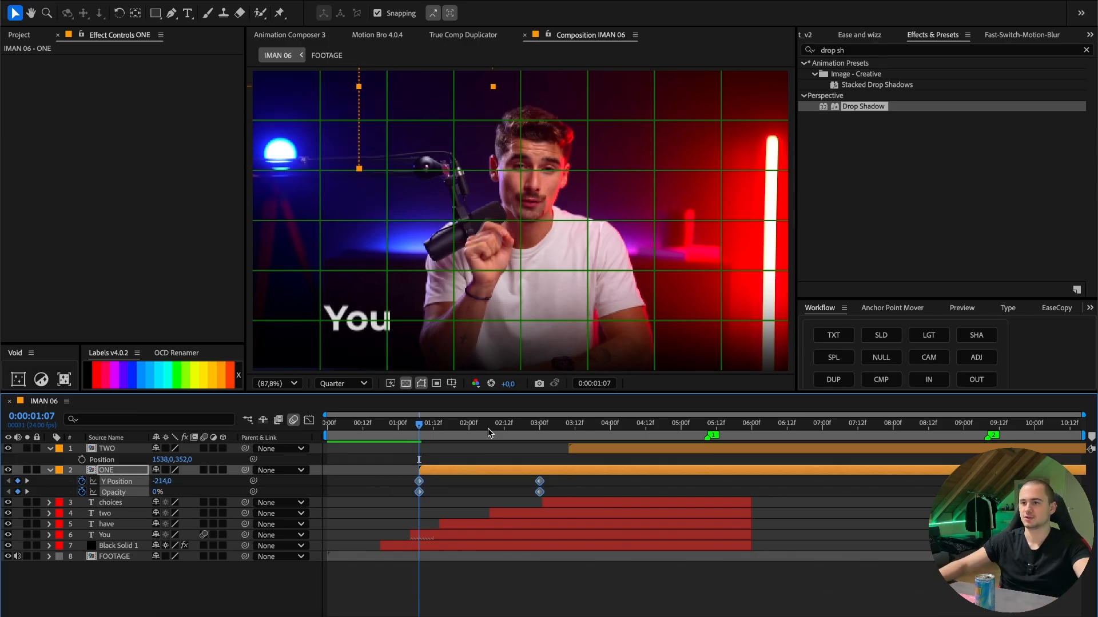
pyautogui.scroll(8, 847, 38)
pyautogui.click(930, 287)
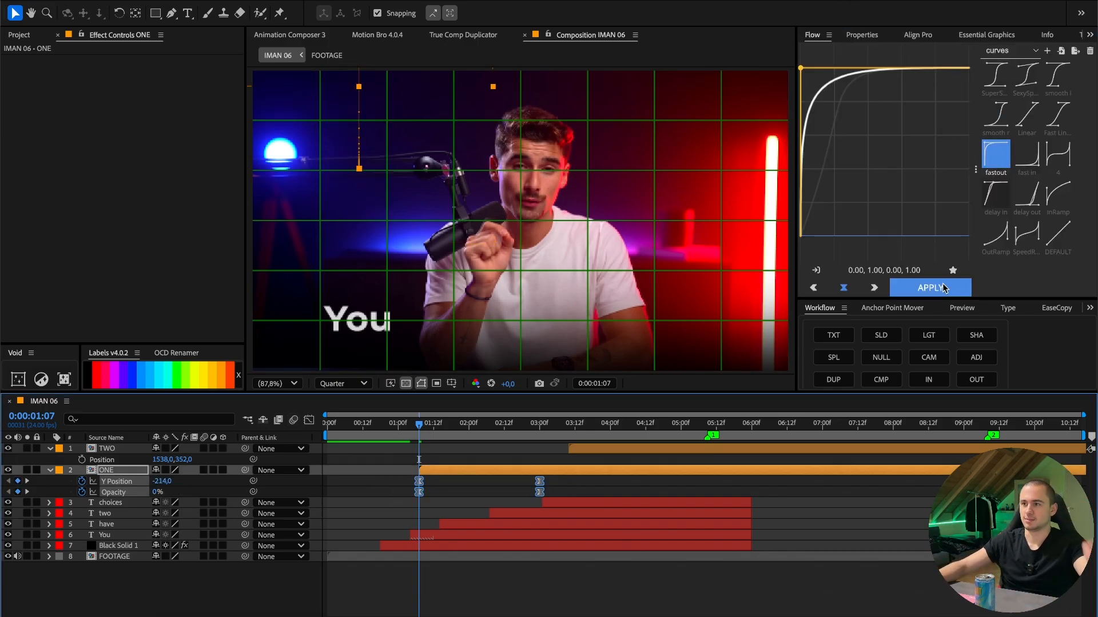
# - Copy ONE's keyframes to TWO, and align the start of ONE with the "two" text layer and TWO with the "choices" layer
pyautogui.moveTo(574, 476); pyautogui.dragTo(389, 508)
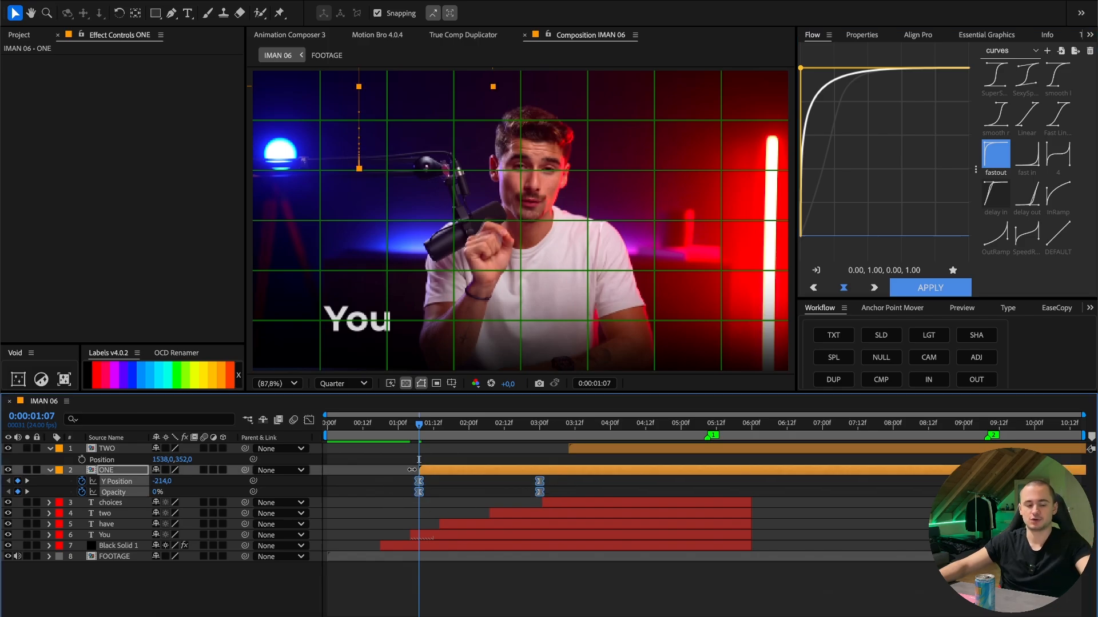
pyautogui.click(569, 425)
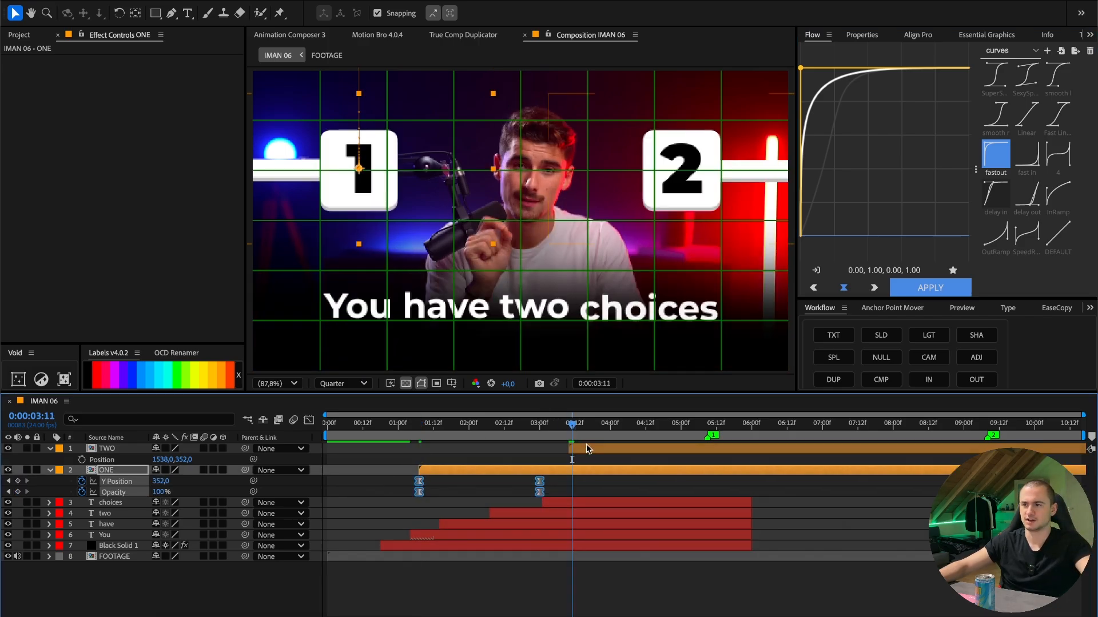
pyautogui.click(585, 448)
pyautogui.press('super+v')
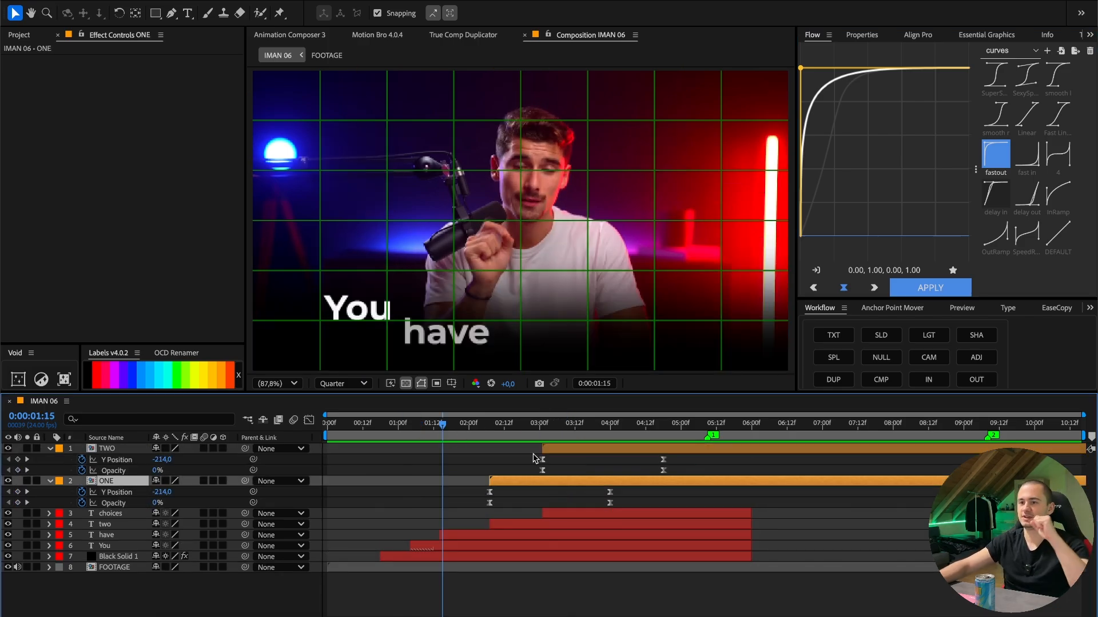
# - Play back the entrance animation of the numbered graphics together with the caption
pyautogui.moveTo(490, 426); pyautogui.dragTo(465, 430)
pyautogui.click(504, 524)
pyautogui.press('space')
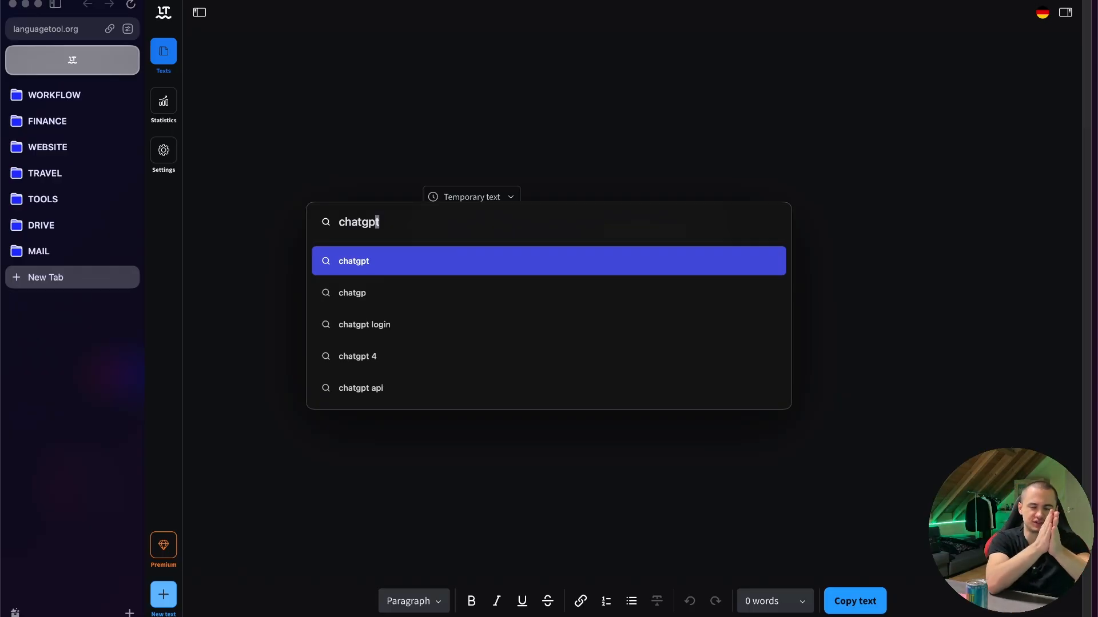
# - In the web browser, search for "chatgpt logo png" and save the green logo image as "chatgpt" in the 04_ASSETS folder
pyautogui.write('pt imag')
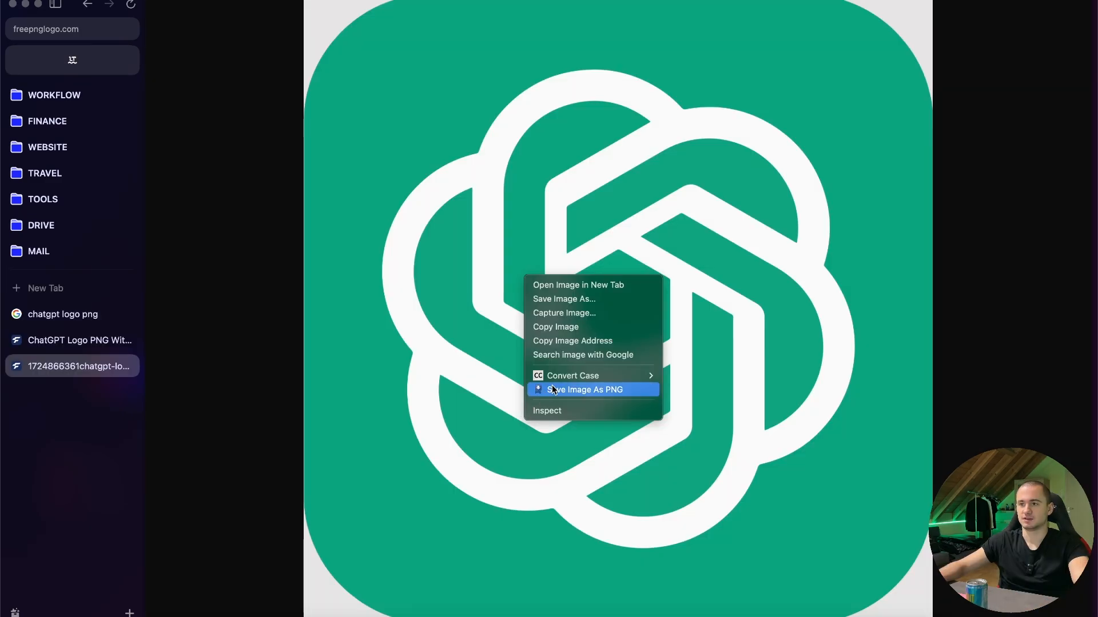
pyautogui.click(556, 388)
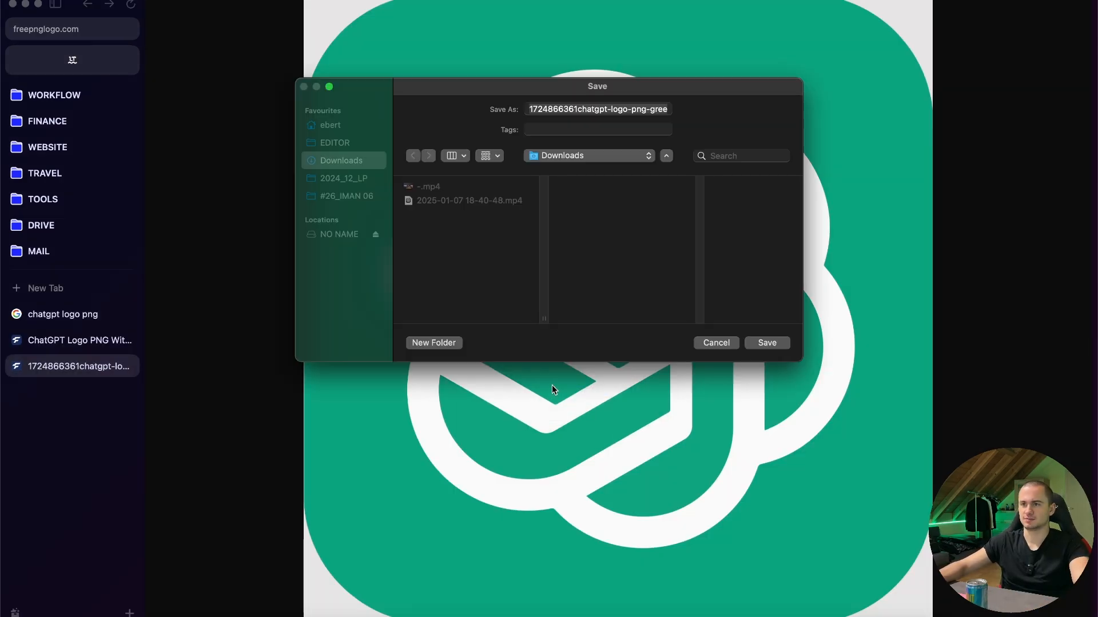
pyautogui.click(597, 112)
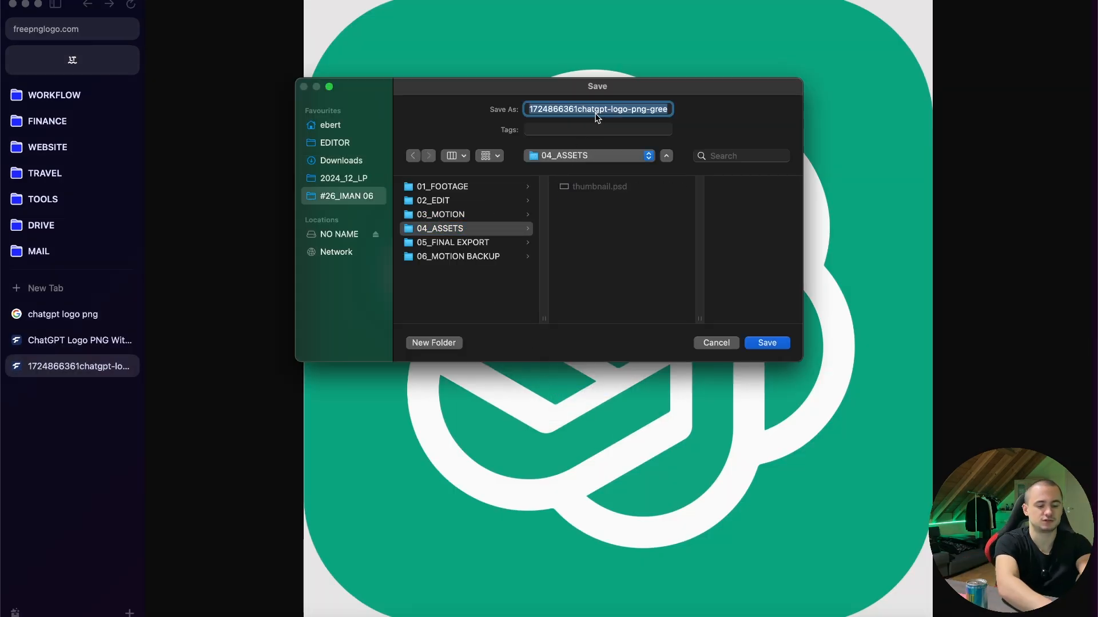
pyautogui.write('chat')
pyautogui.write('gpt')
pyautogui.press('Return')
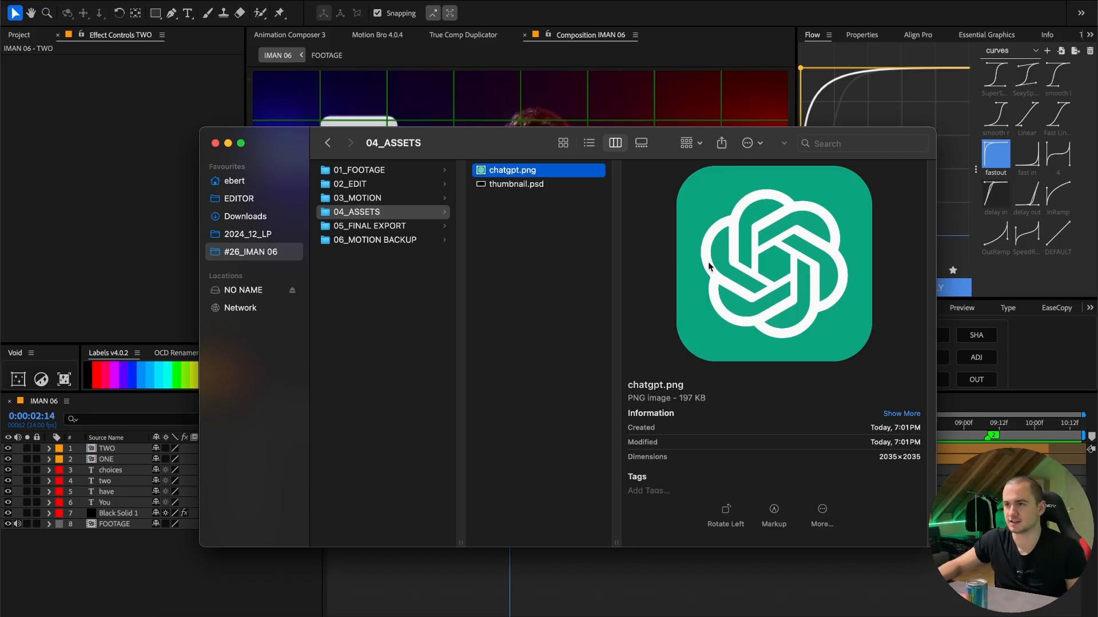
# - Add chatgpt.png as the top layer of the After Effects composition and scale it to 15%
pyautogui.moveTo(531, 174); pyautogui.dragTo(160, 460)
pyautogui.press('s')
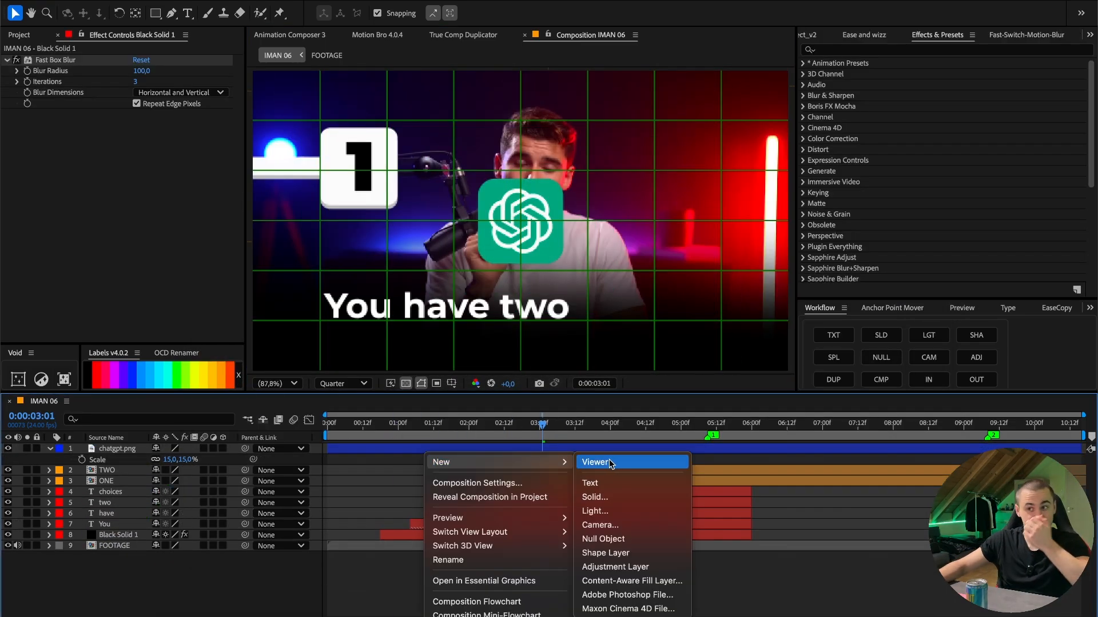
# - Create a full-composition 1920 x 1080 px solid in dark blue-grey, colour 21252B
pyautogui.click(619, 495)
pyautogui.click(569, 408)
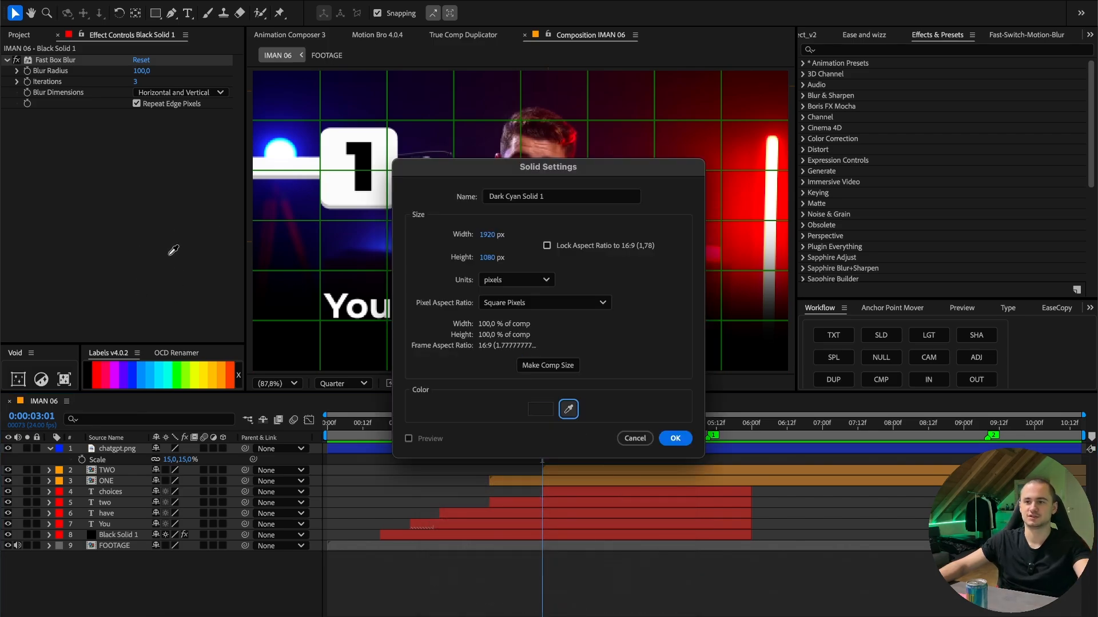
pyautogui.click(541, 408)
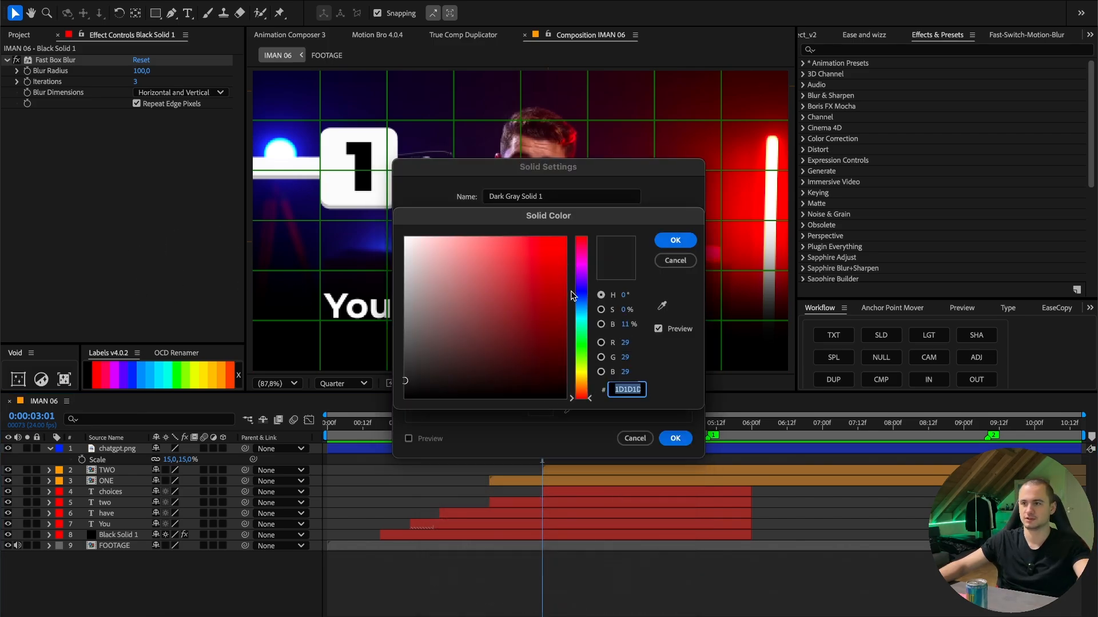
pyautogui.click(589, 303)
pyautogui.click(437, 372)
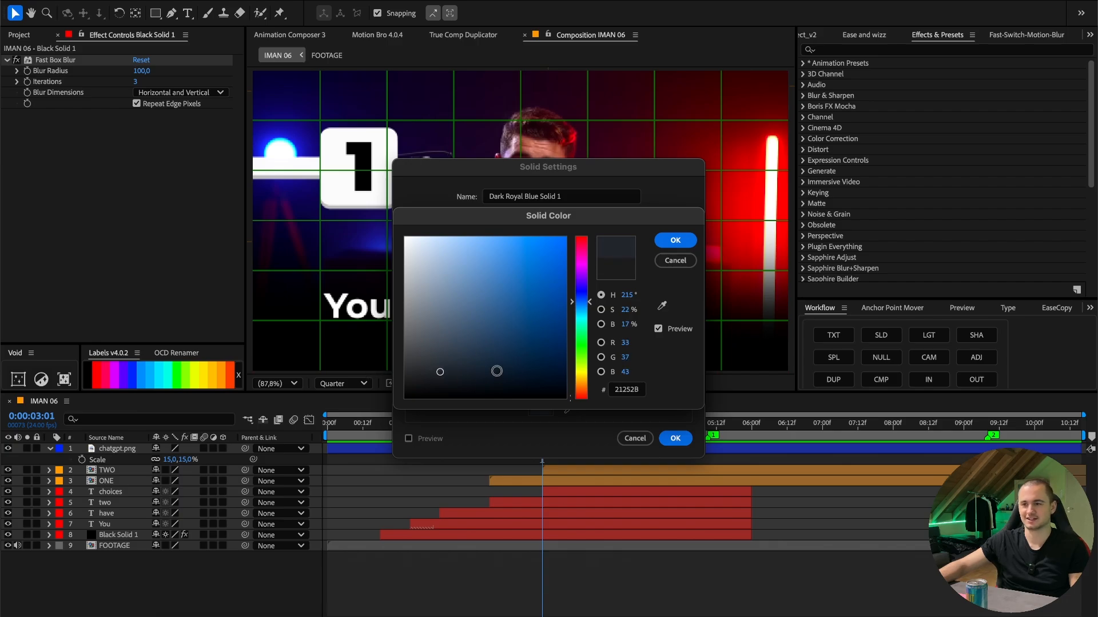
pyautogui.click(676, 240)
pyautogui.press('Return')
# - Apply CC Vignette to the dark blue-grey solid and move the solid below chatgpt.png in the layer stack
pyautogui.click(863, 50)
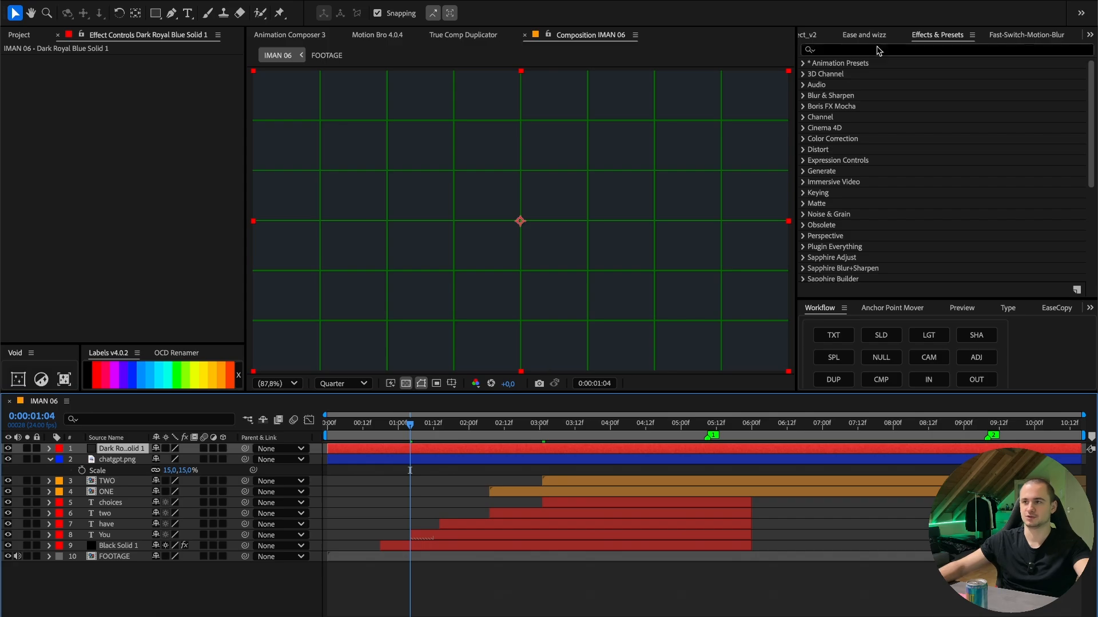
pyautogui.write('vign')
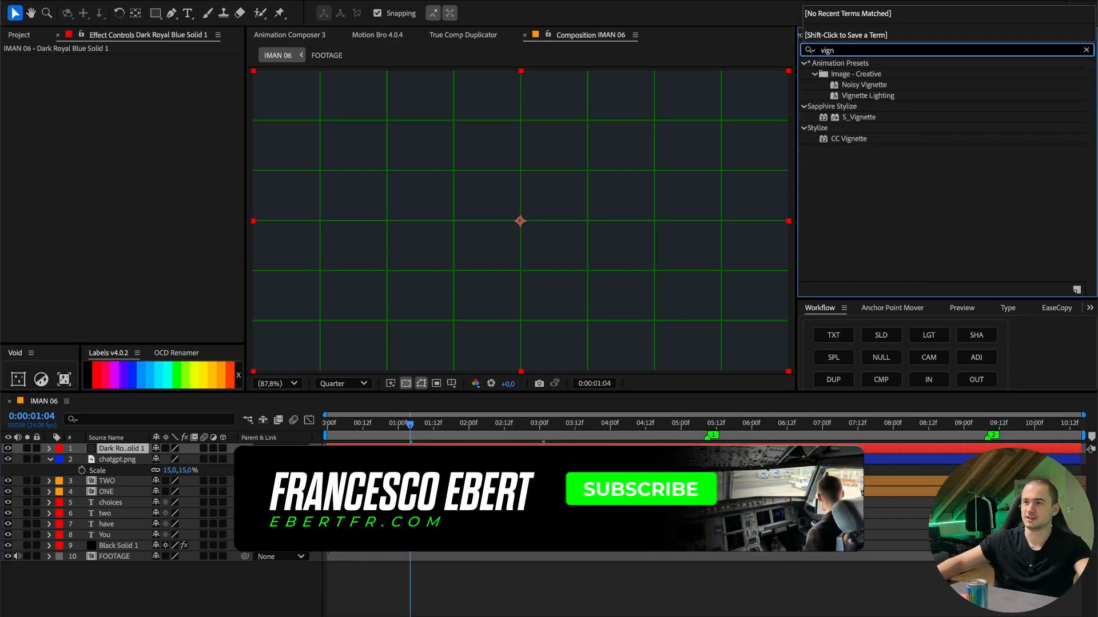
pyautogui.doubleClick(844, 141)
pyautogui.hotkey('ctrl', '[')
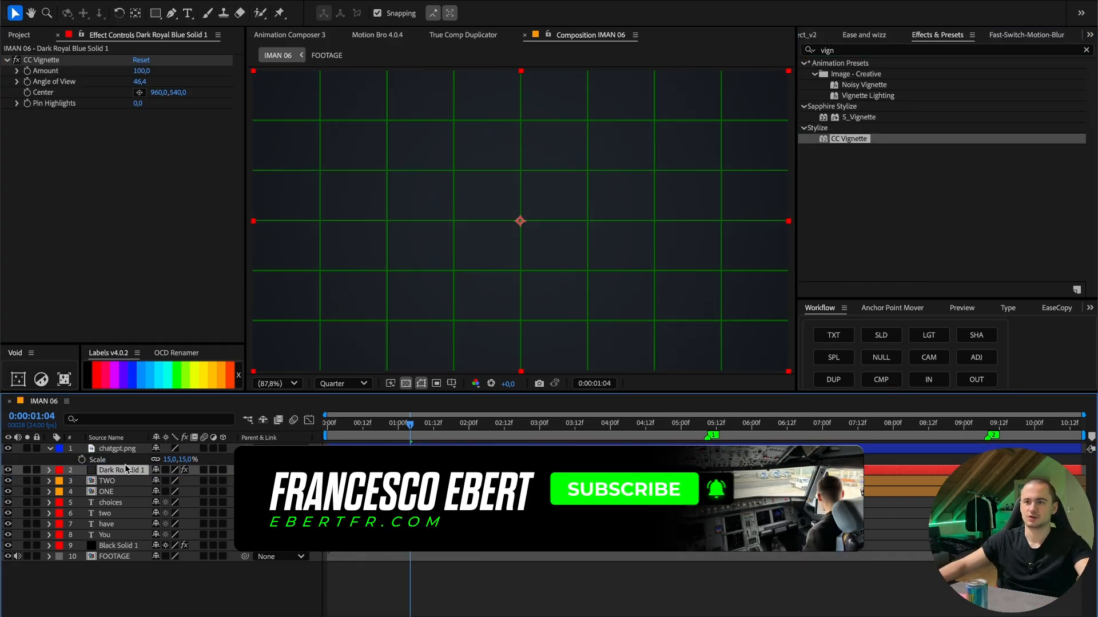
# - Apply Color Balance (HLS) to the background solid and set its Saturation to -50
pyautogui.click(858, 50)
pyautogui.write('color')
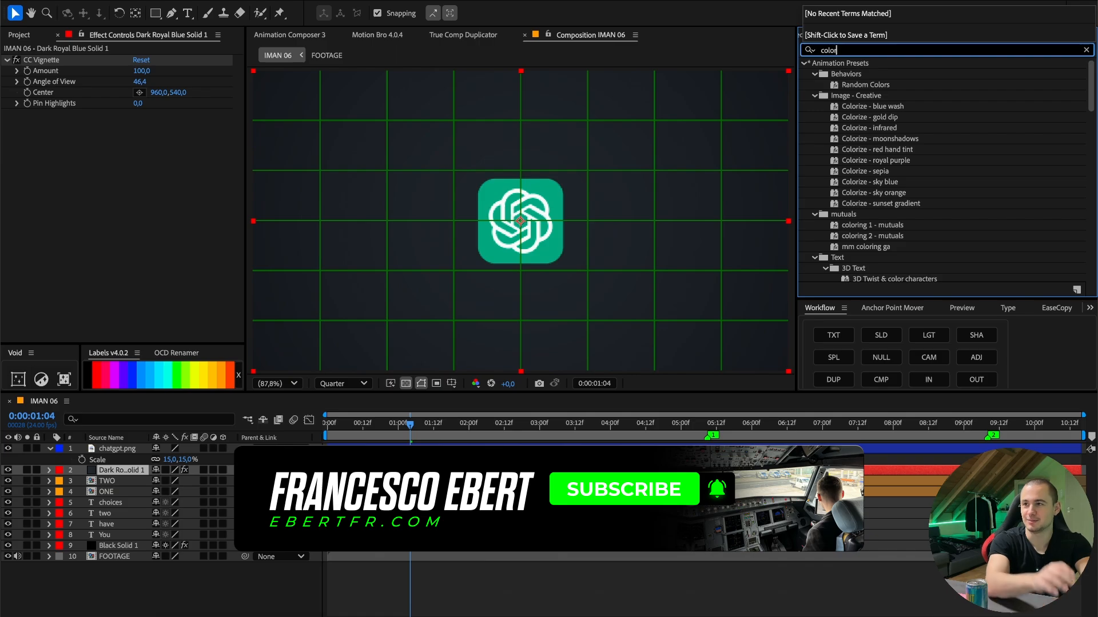
pyautogui.write(' bal')
pyautogui.moveTo(873, 84); pyautogui.dragTo(142, 187)
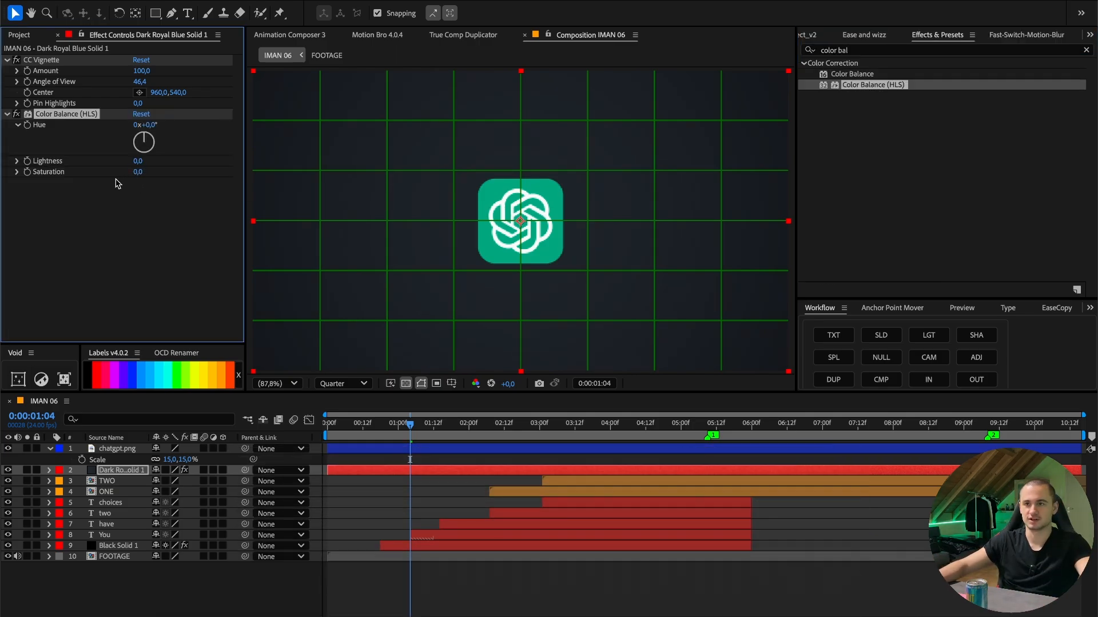
pyautogui.click(137, 173)
pyautogui.write('-5')
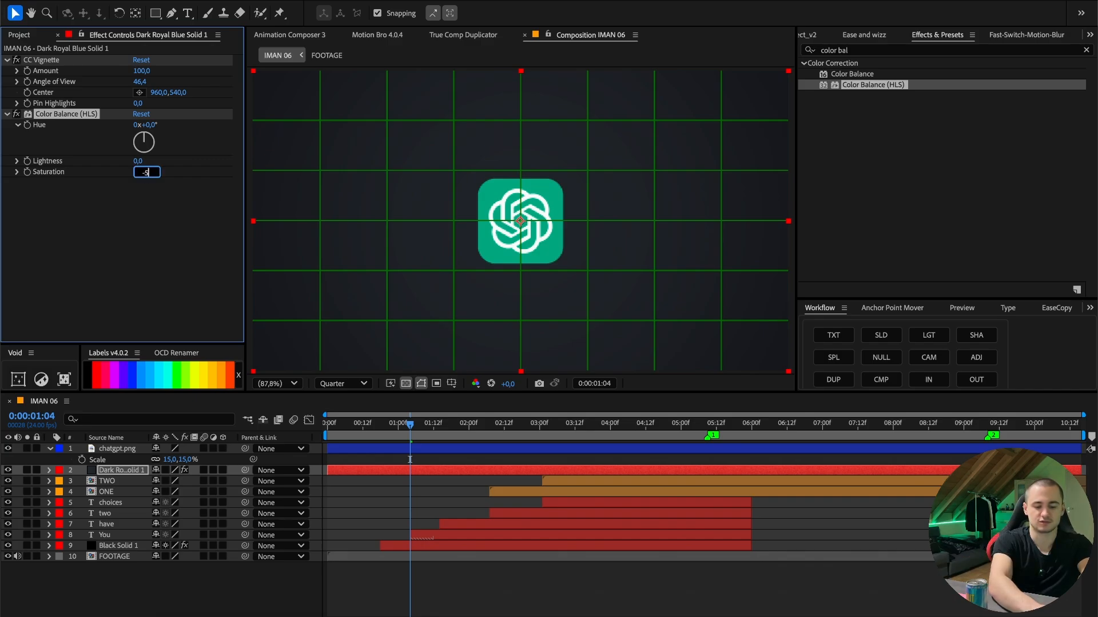
# - Compare the background with and without the Color Balance (HLS) effect, and make the chatgpt.png layer visible again
pyautogui.scroll(2, 581, 261)
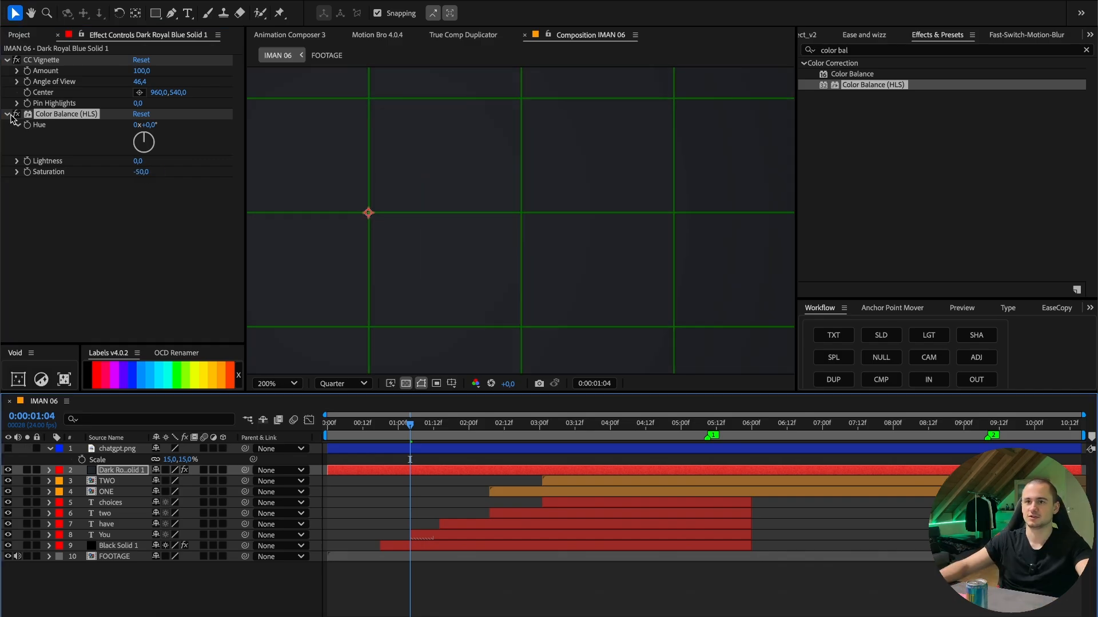
pyautogui.click(18, 114)
pyautogui.hotkey('shift', '/')
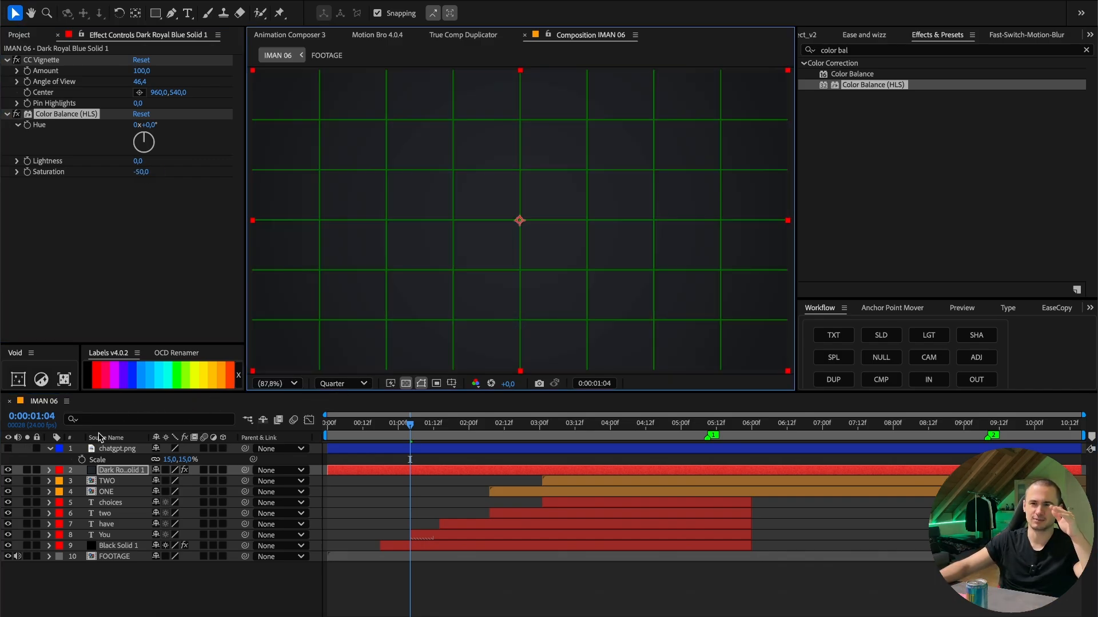
pyautogui.click(118, 449)
pyautogui.click(8, 449)
# - Add a text layer reading "ChatGPT" in Montserrat Bold above the logo layer
pyautogui.rightClick(410, 460)
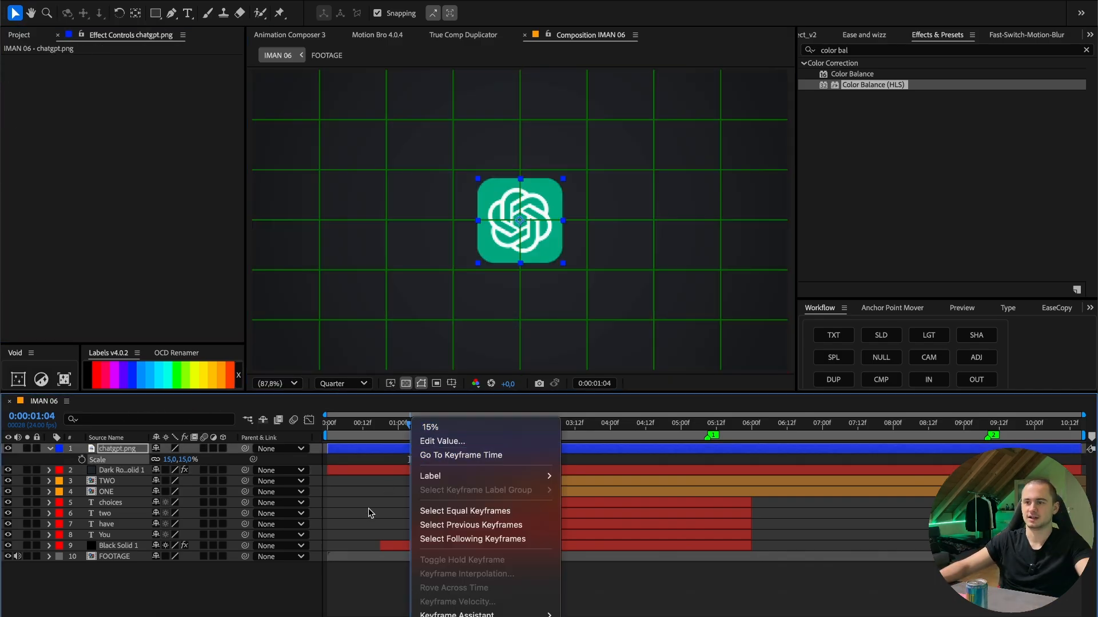
pyautogui.click(370, 512)
pyautogui.click(404, 588)
pyautogui.press('super+alt+shift+t')
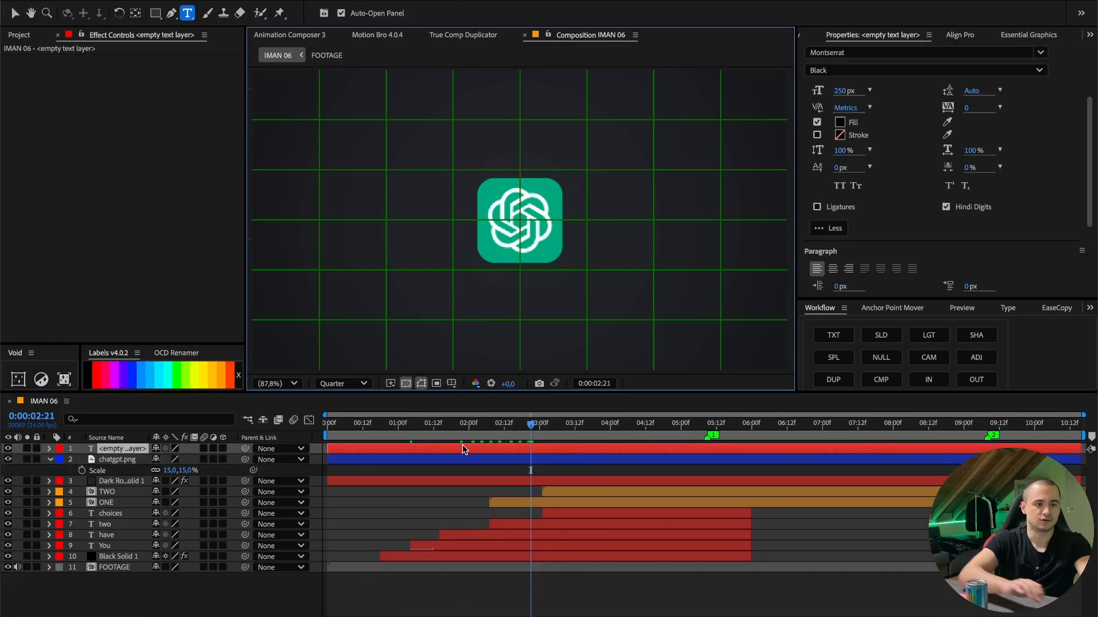
pyautogui.write('ChatGPT')
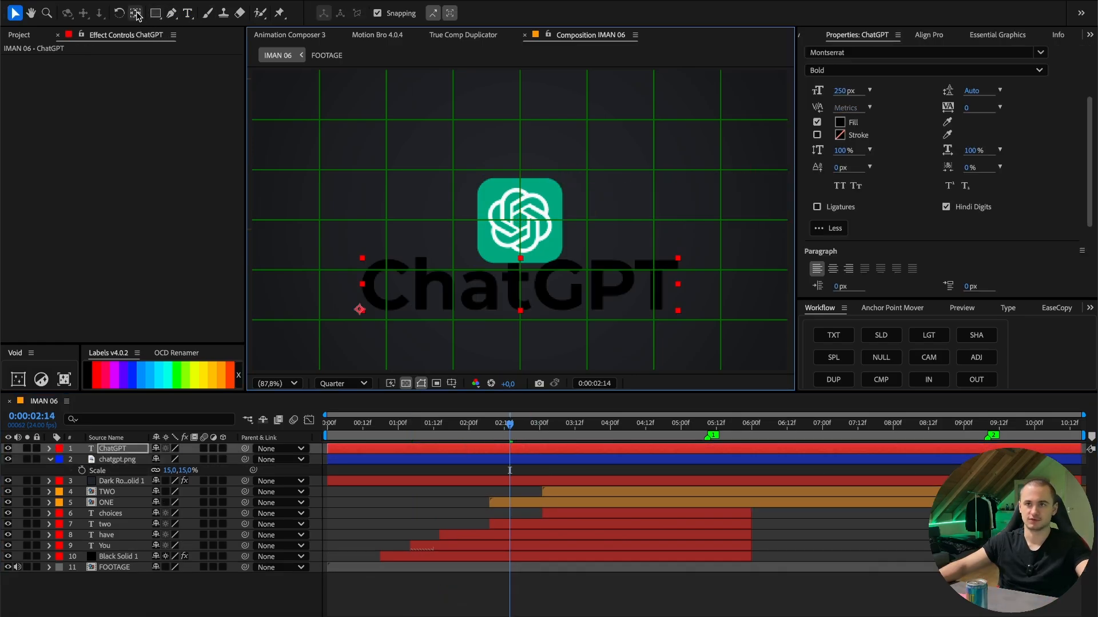
# - Scale the ChatGPT text to 48% around its centred anchor point and change its fill to white
pyautogui.doubleClick(135, 13)
pyautogui.press('s')
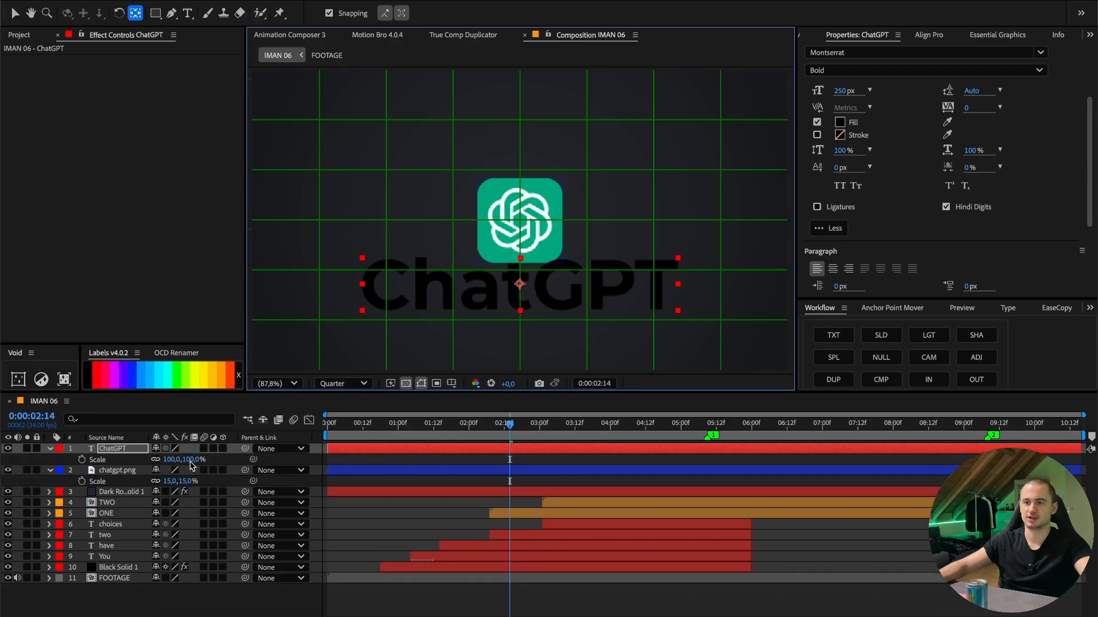
pyautogui.moveTo(178, 460); pyautogui.dragTo(161, 462)
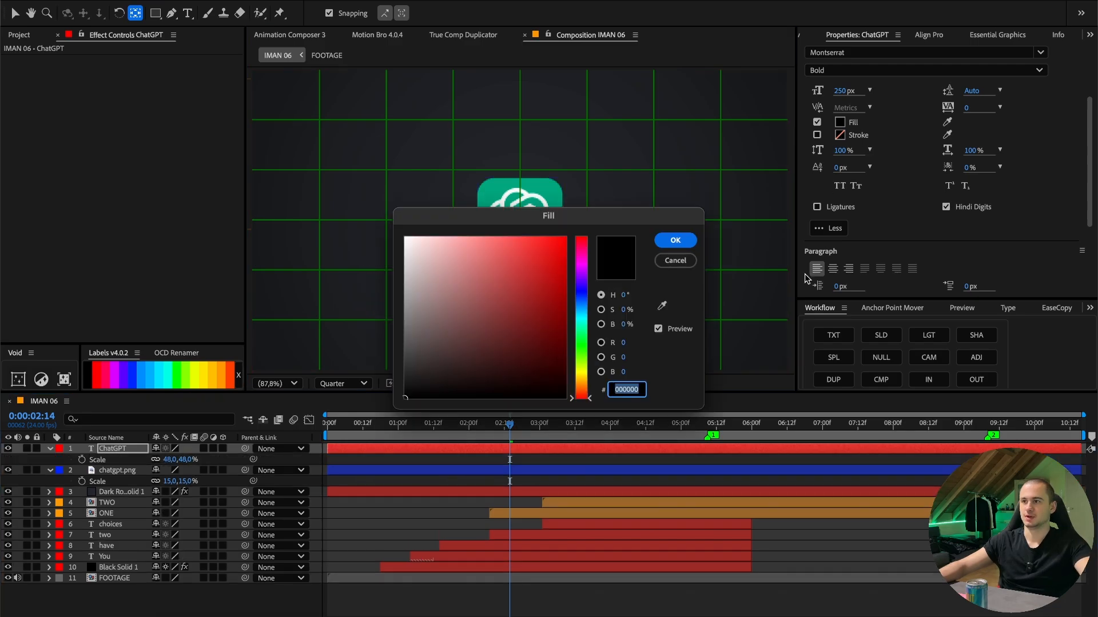
pyautogui.moveTo(501, 369); pyautogui.dragTo(322, 128)
pyautogui.click(665, 247)
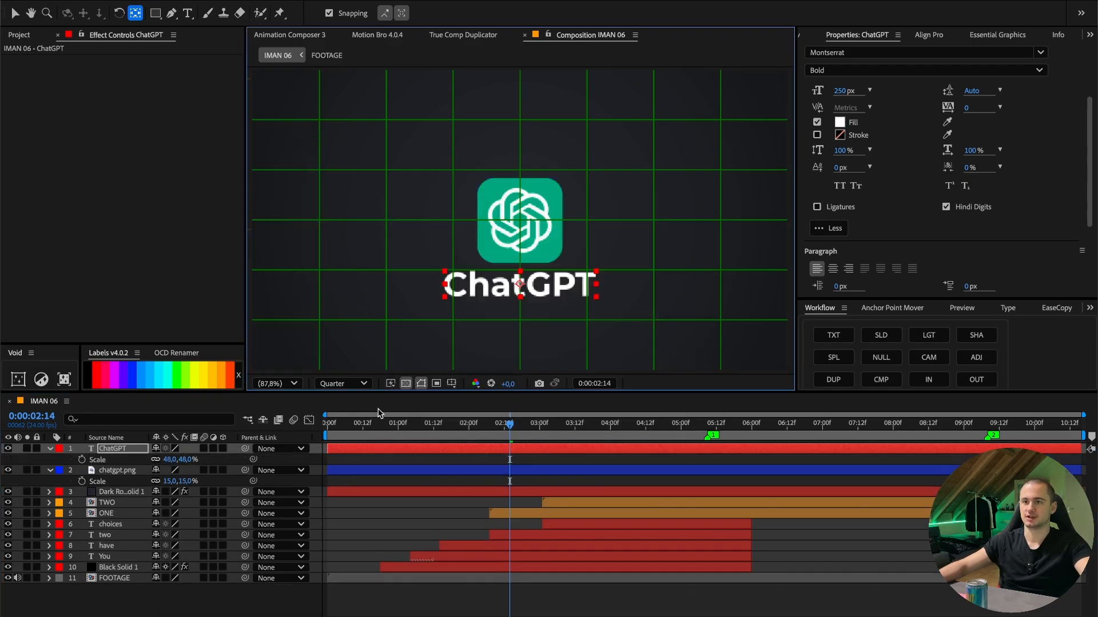
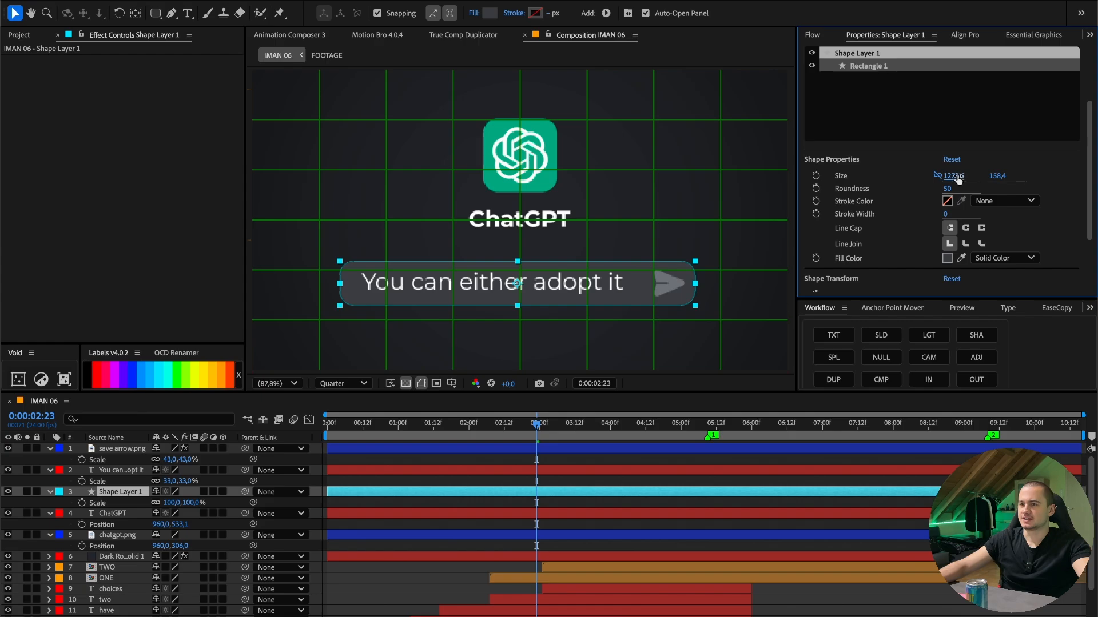
# - Resize the rounded text bar to about 1335.6 by 125.4, then scale its caption to 32% and reposition it inside the bar
pyautogui.moveTo(958, 180); pyautogui.dragTo(997, 178)
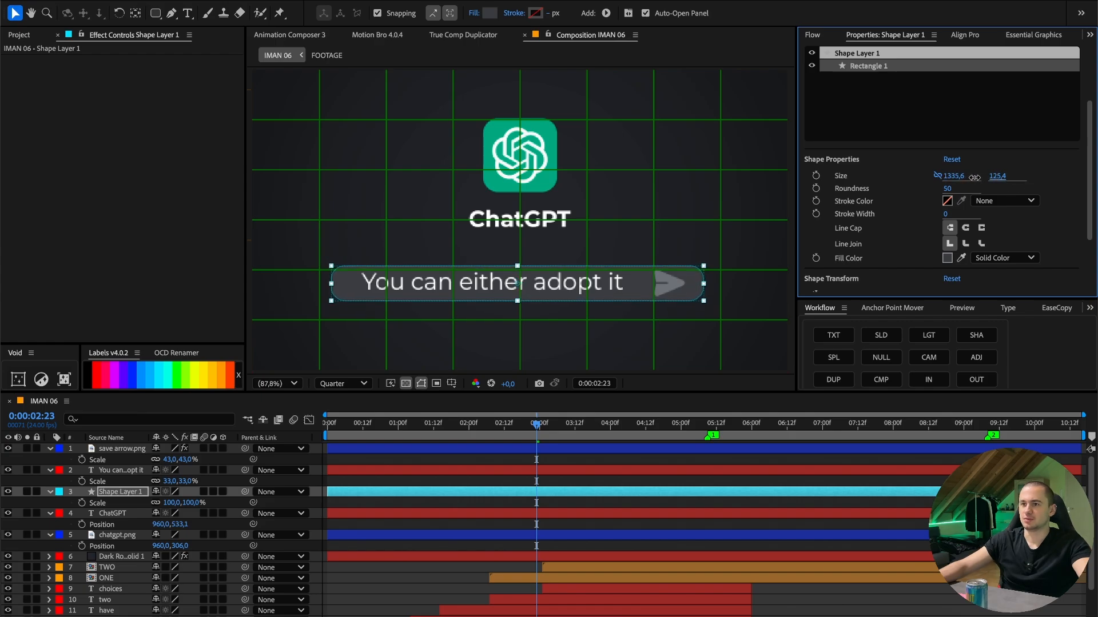
pyautogui.click(188, 481)
pyautogui.moveTo(189, 481); pyautogui.dragTo(189, 482)
pyautogui.moveTo(536, 284); pyautogui.dragTo(526, 287)
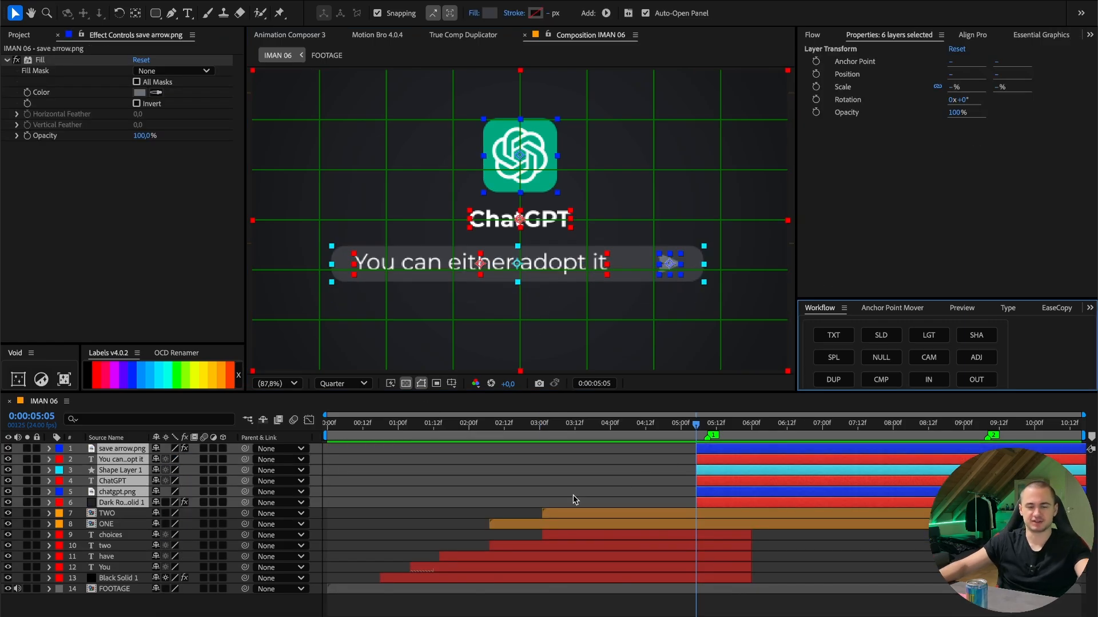
pyautogui.click(575, 500)
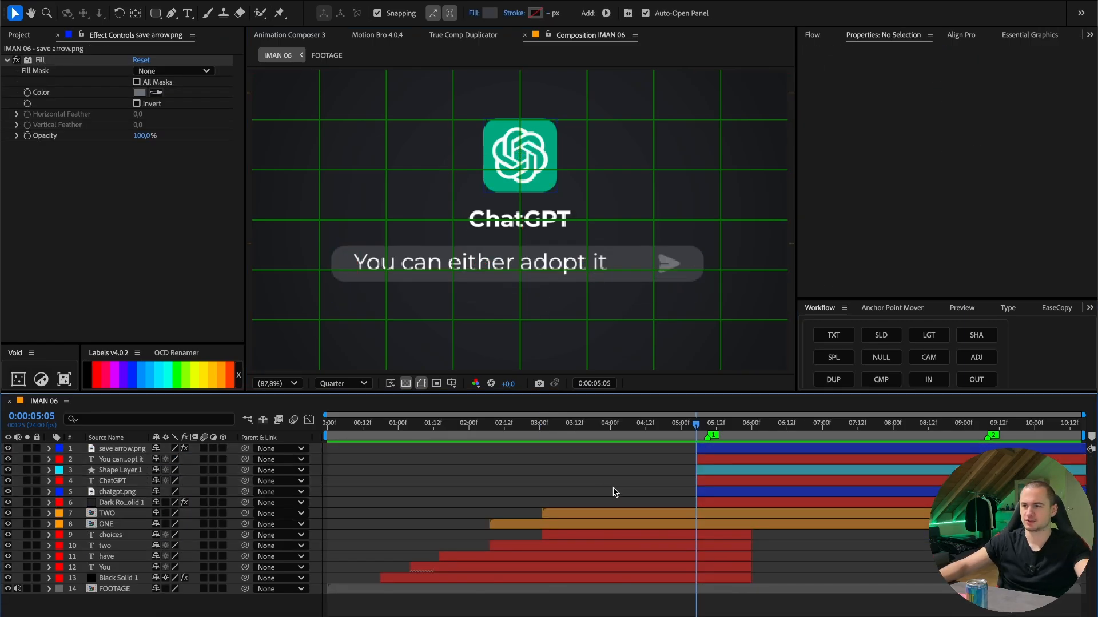
# - Add a 100% Opacity keyframe to the dark background solid at 0:00:05:05 and shift it forward in time for a fade-in
pyautogui.click(132, 468)
pyautogui.click(127, 460)
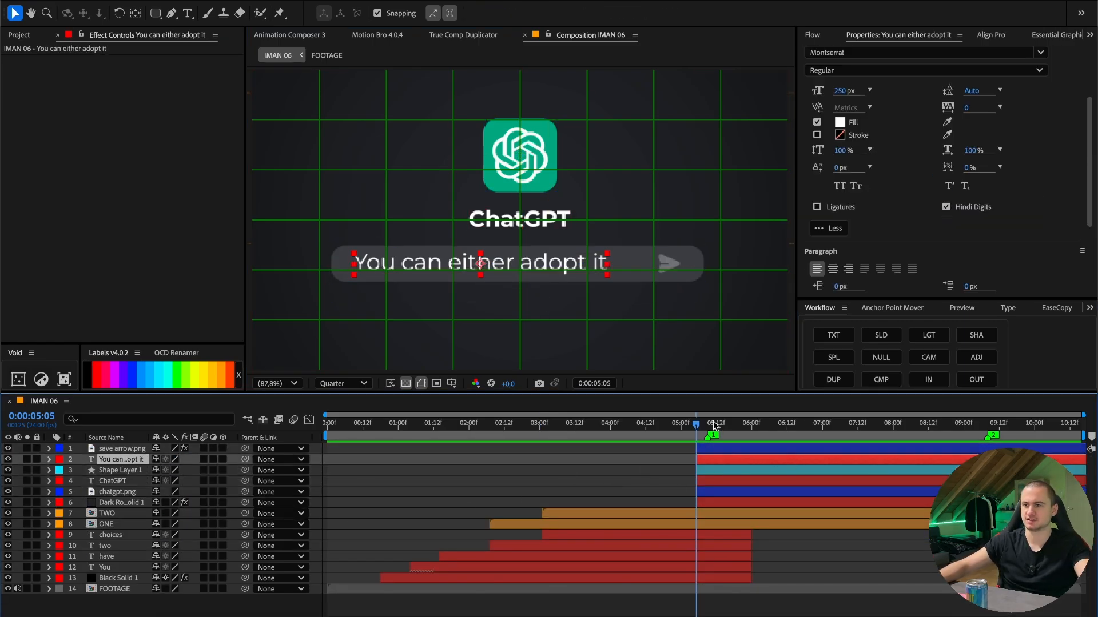
pyautogui.moveTo(660, 422); pyautogui.dragTo(696, 427)
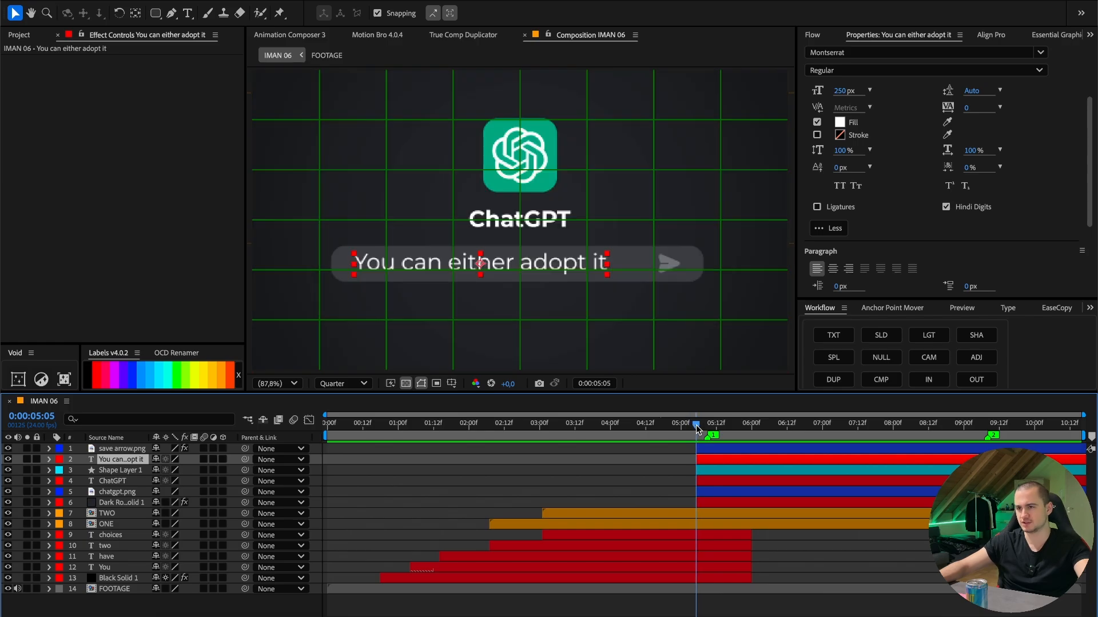
pyautogui.moveTo(696, 427); pyautogui.dragTo(699, 427)
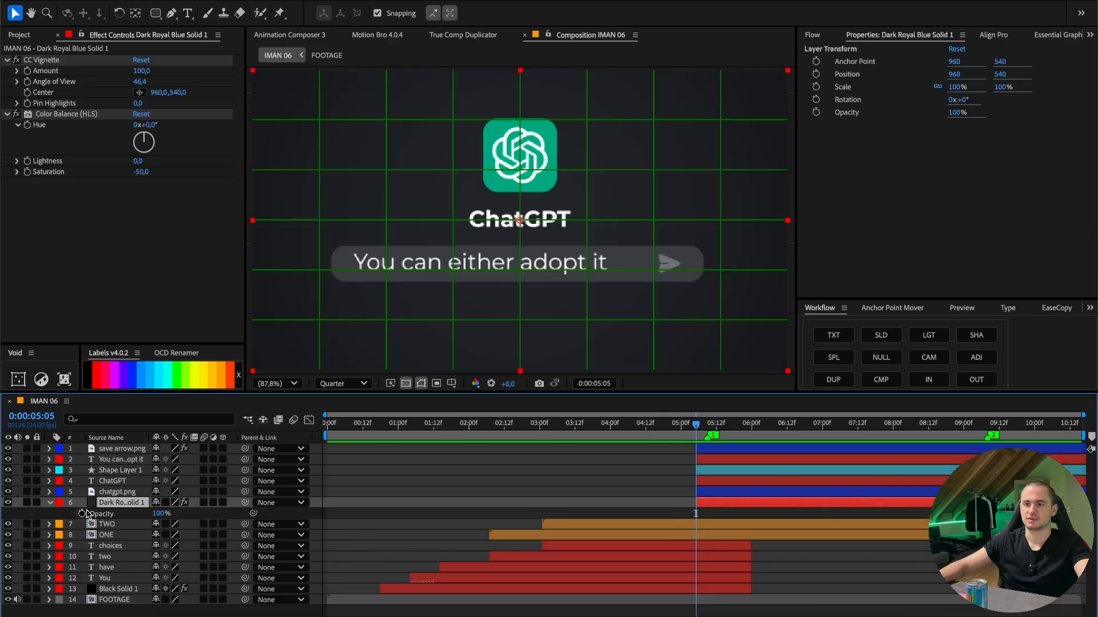
pyautogui.click(82, 514)
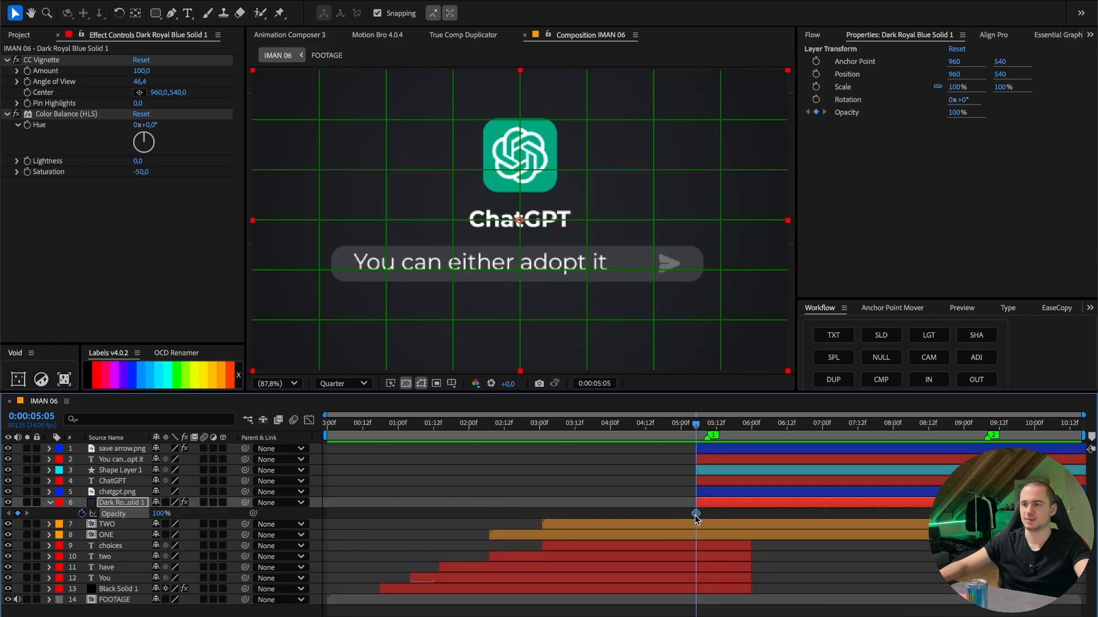
pyautogui.moveTo(695, 514); pyautogui.dragTo(728, 513)
pyautogui.press('space')
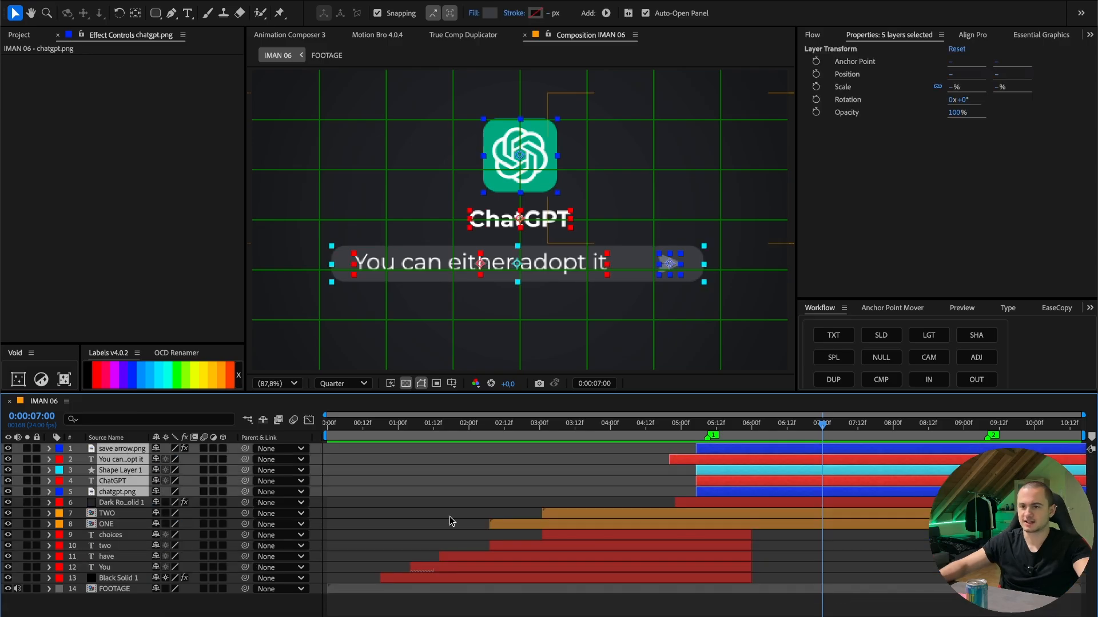
# - Set Position keyframes on the arrow, caption, bar, ChatGPT text and logo layers at 0:00:07:00, and return to 0:00:05:05
pyautogui.press('p')
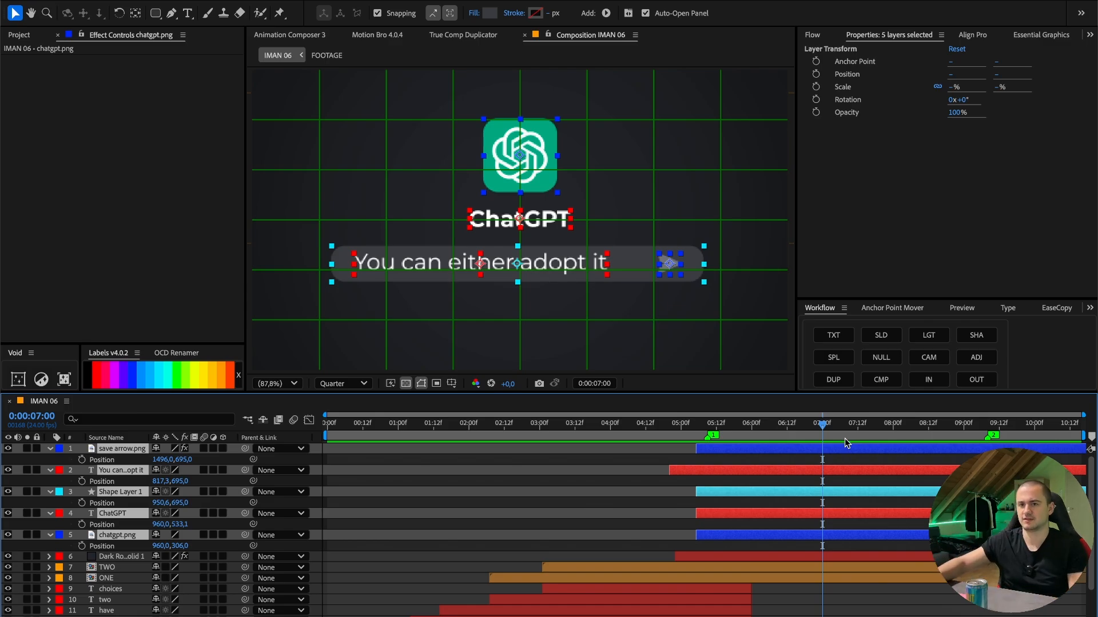
pyautogui.click(82, 459)
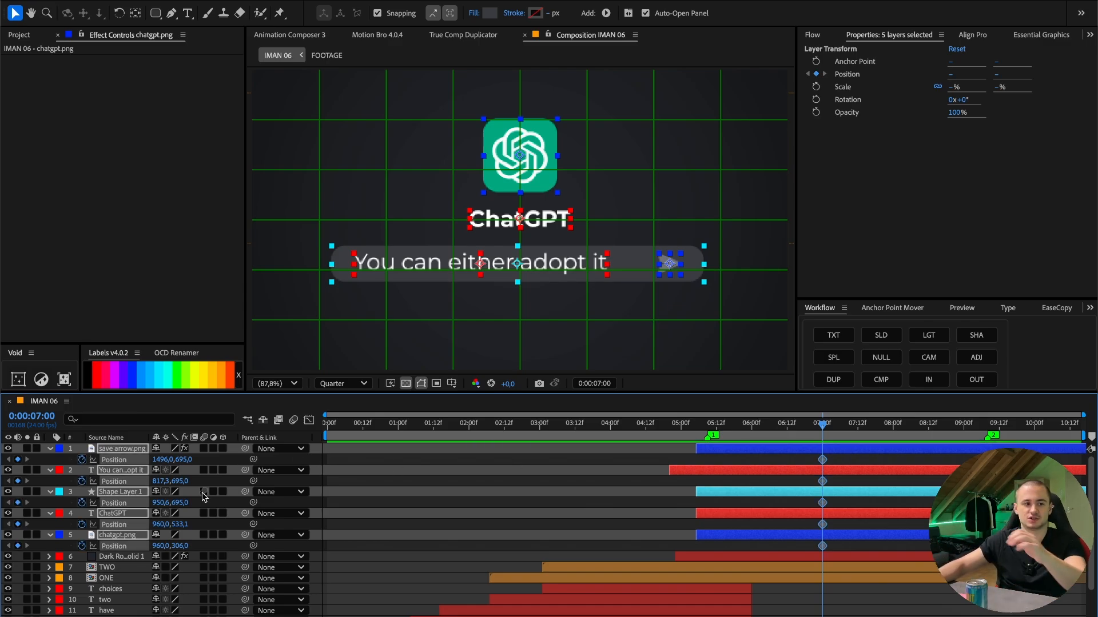
pyautogui.moveTo(811, 428); pyautogui.dragTo(696, 433)
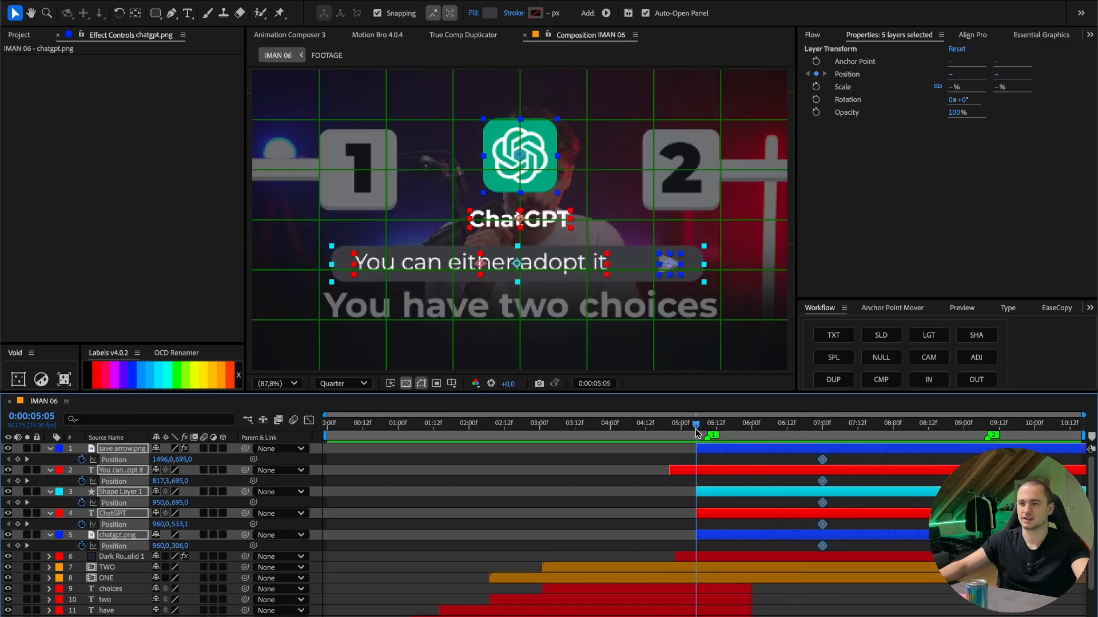
# - Fade in the arrow, bar, ChatGPT text and logo layers with Opacity keyframes from 0% at 0:00:05:05 to 100% at about 0:00:06:00
pyautogui.click(603, 486)
pyautogui.click(717, 450)
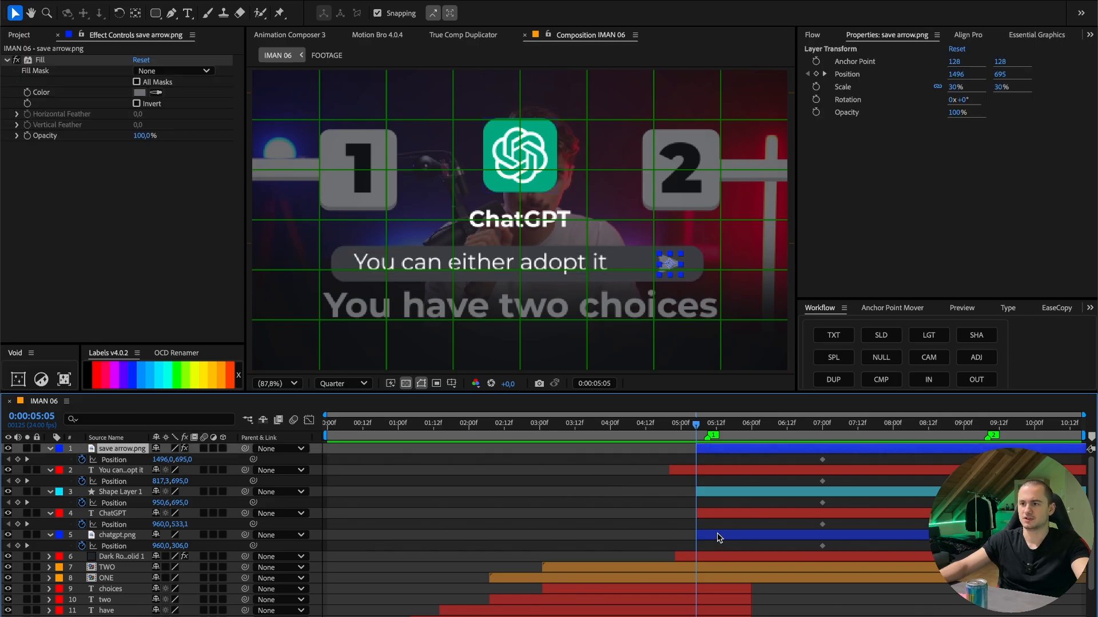
pyautogui.keyDown('shift'); pyautogui.click(717, 535); pyautogui.keyUp('shift')
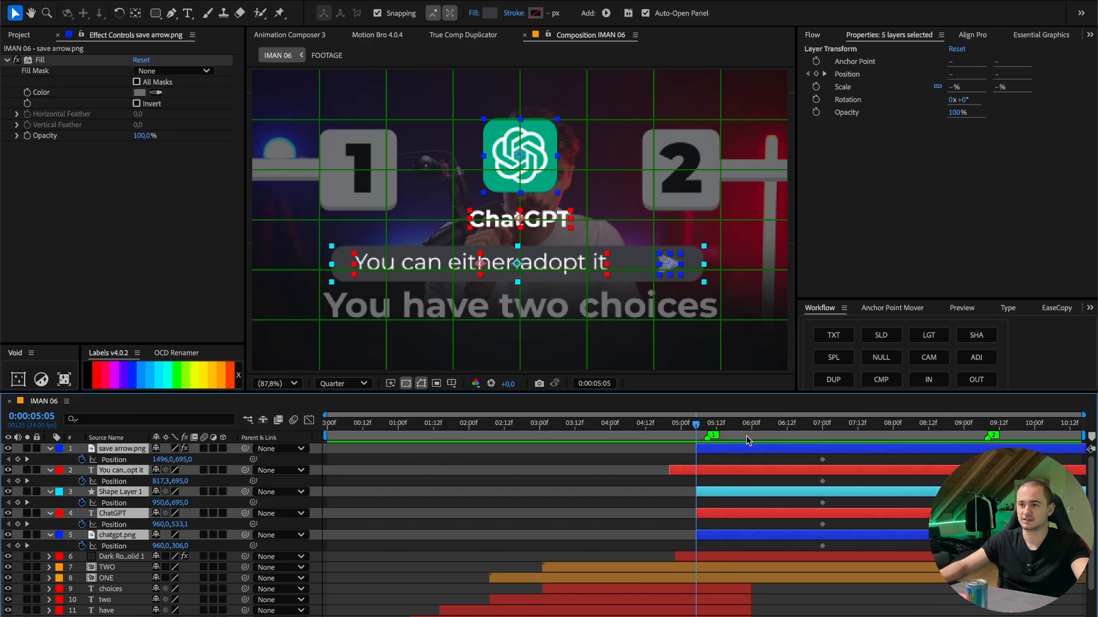
pyautogui.press('t')
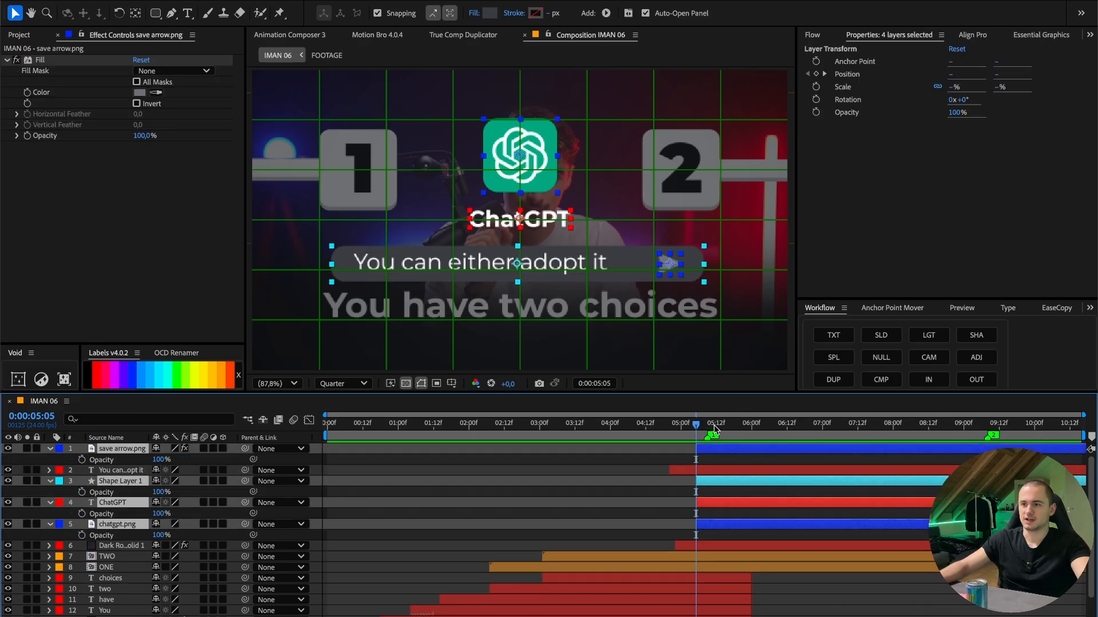
pyautogui.click(82, 460)
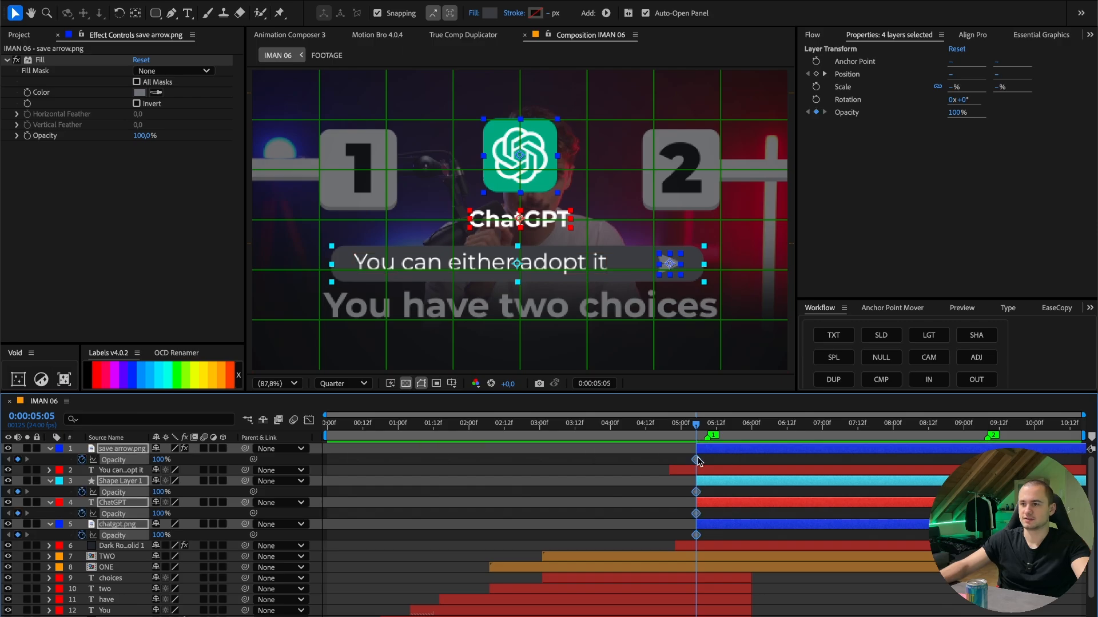
pyautogui.moveTo(161, 461); pyautogui.dragTo(8, 464)
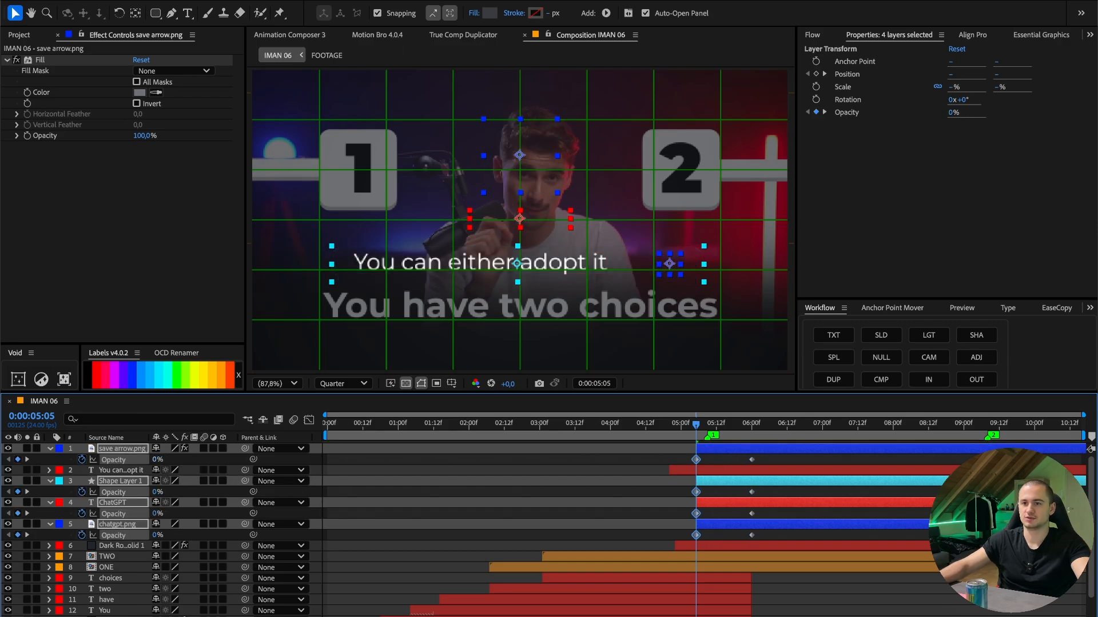
# - Apply the Animation Composer word-by-word Ease Fade & Position preset, Bottom variant, as an In animation on the "You can either adopt it" text
pyautogui.click(739, 471)
pyautogui.moveTo(695, 425); pyautogui.dragTo(613, 380)
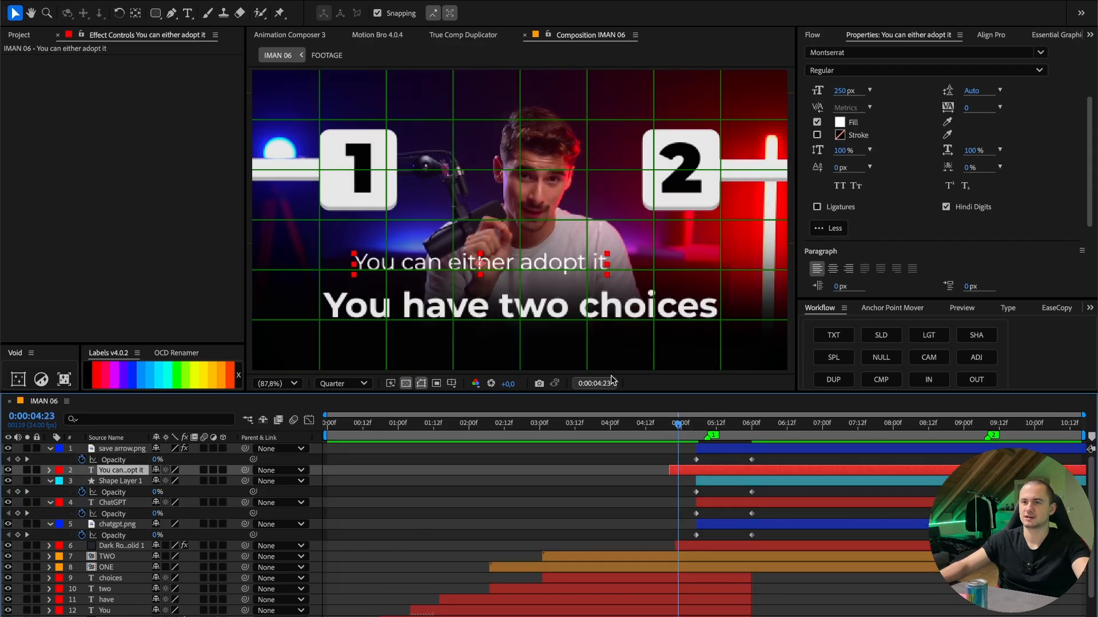
pyautogui.click(309, 36)
pyautogui.click(260, 75)
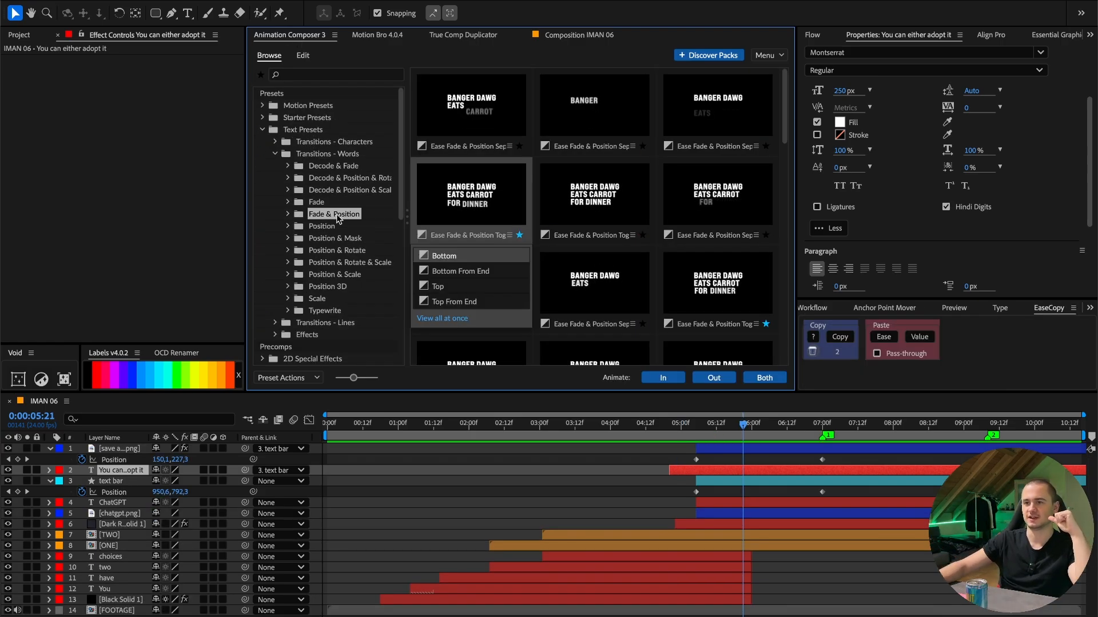
pyautogui.click(663, 378)
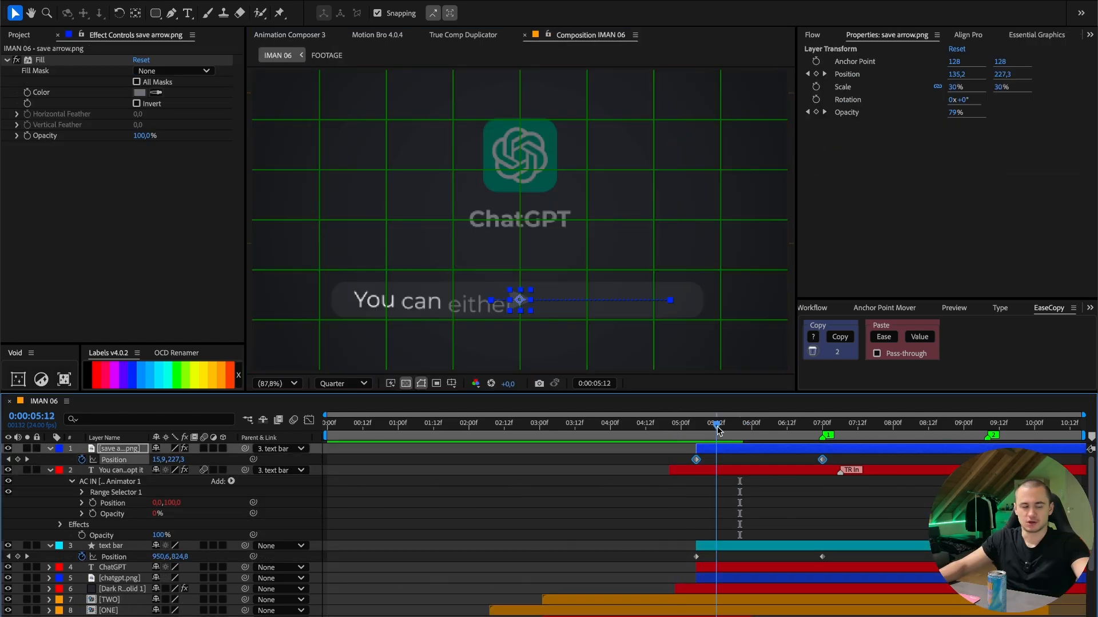
# - Apply the Flow curve "smooth l" (0.50, 0.00, 0.00, 1.00) to the Position keyframes of the arrow and the text bar
pyautogui.click(814, 36)
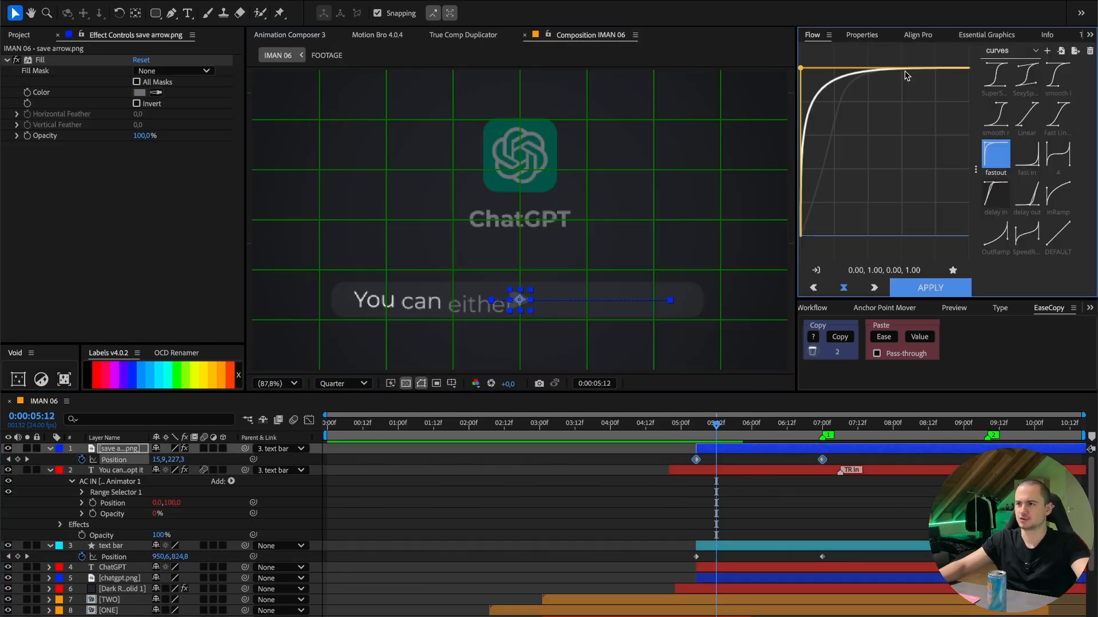
pyautogui.click(1059, 85)
pyautogui.moveTo(754, 428); pyautogui.dragTo(707, 432)
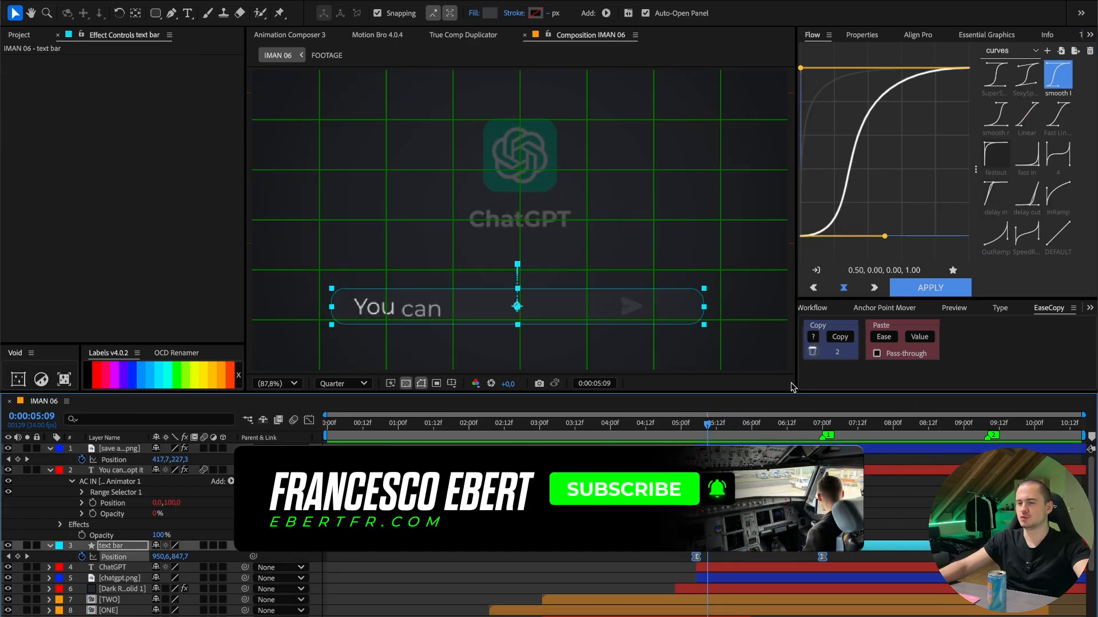
# - Collapse the properties of all layers in the timeline and go to 0:00:07:00
pyautogui.click(112, 472)
pyautogui.hotkey('ctrl', 'a')
pyautogui.press('u')
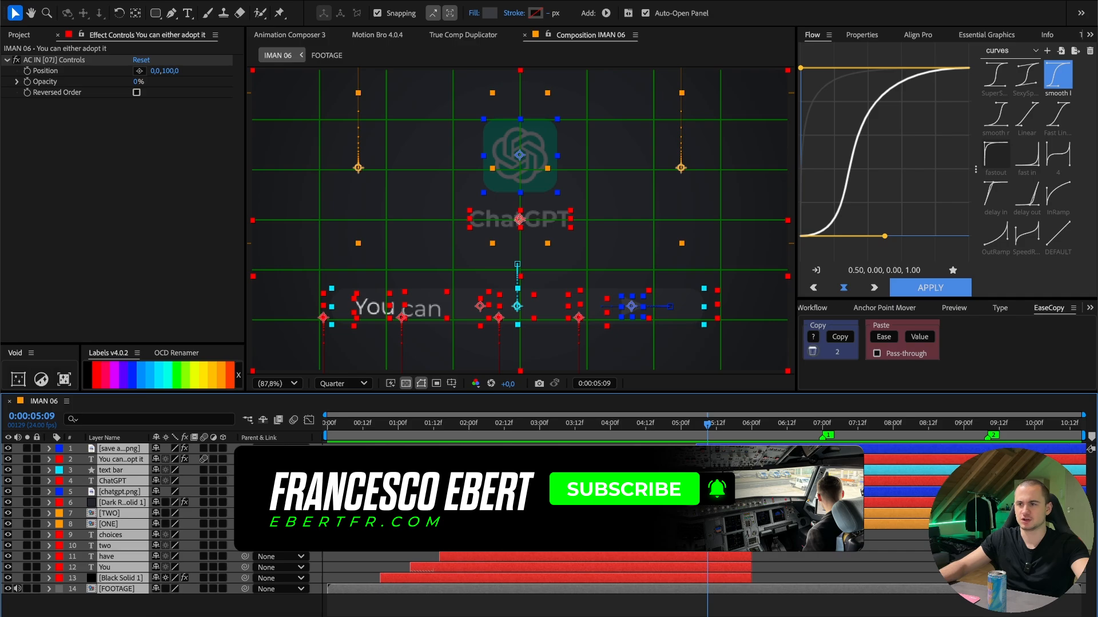
pyautogui.click(749, 603)
pyautogui.moveTo(705, 425); pyautogui.dragTo(822, 426)
# - Parent the ChatGPT text layer to the chatgpt.png logo layer
pyautogui.click(112, 480)
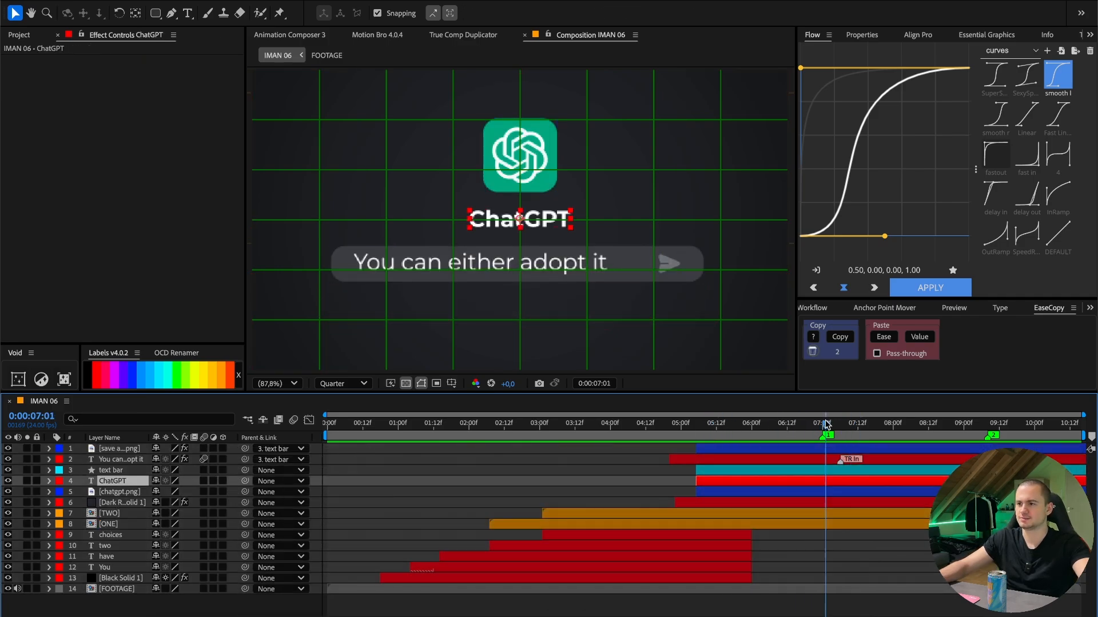
pyautogui.click(120, 492)
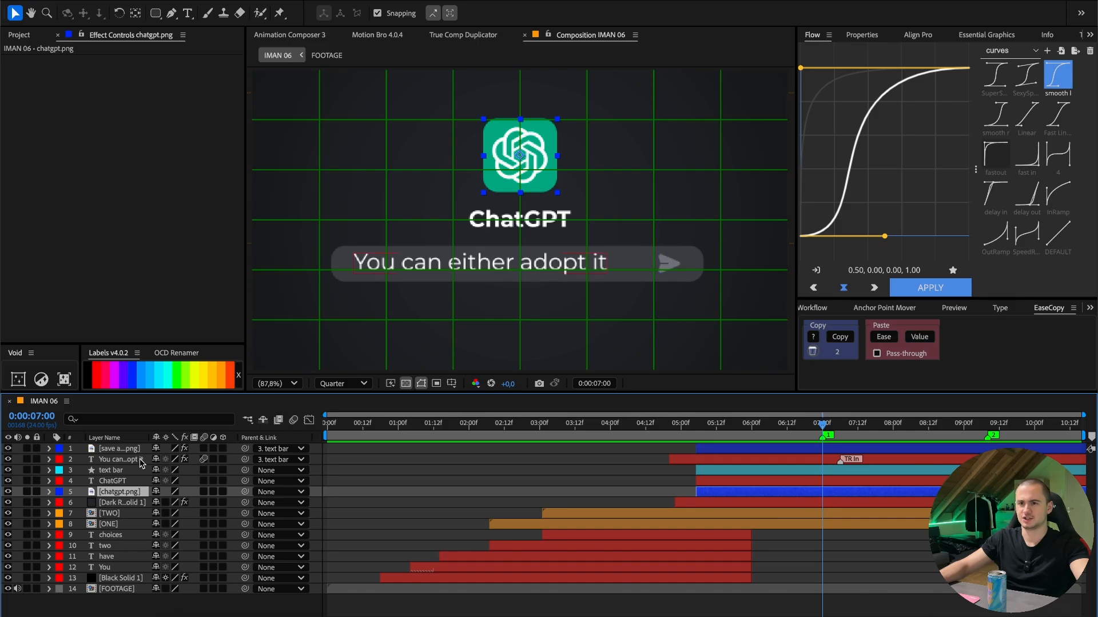
pyautogui.click(131, 480)
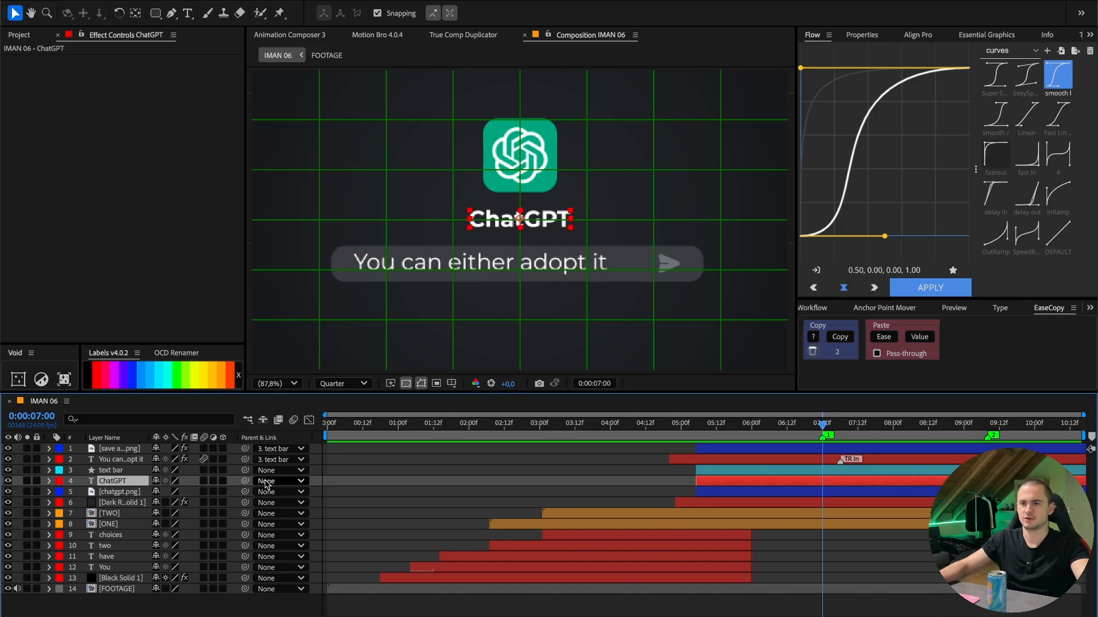
pyautogui.moveTo(245, 481); pyautogui.dragTo(126, 493)
pyautogui.click(125, 493)
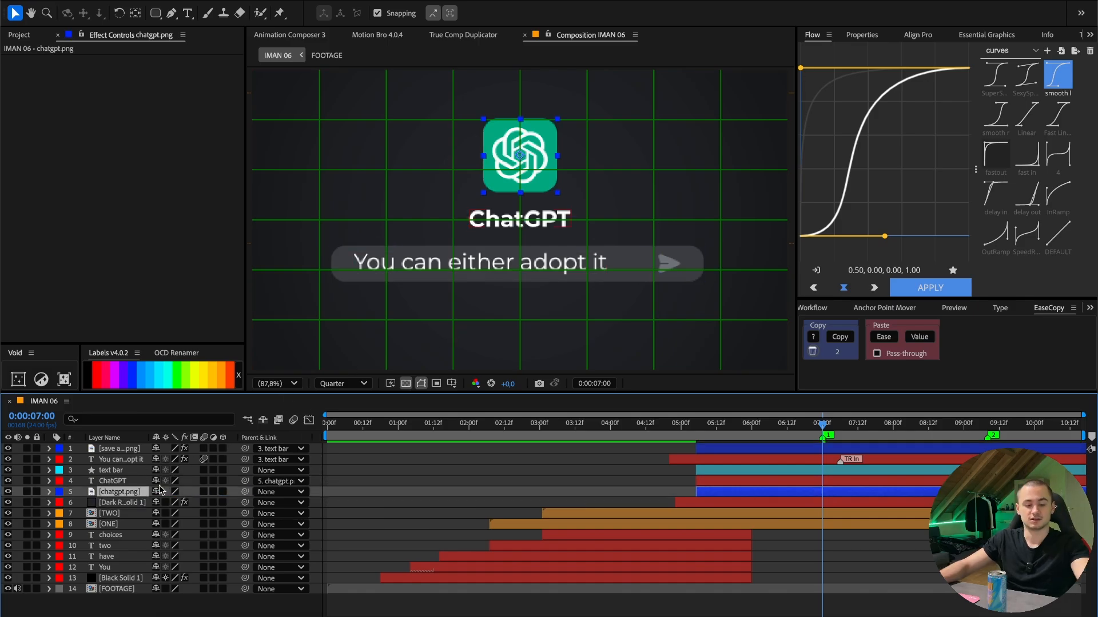
# - Animate the logo's Position from higher up at 0:00:05:05 to 960, 306 at 0:00:07:00 with the "smooth l" curve, and preview the scene
pyautogui.hotkey('alt', 'p')
pyautogui.click(695, 432)
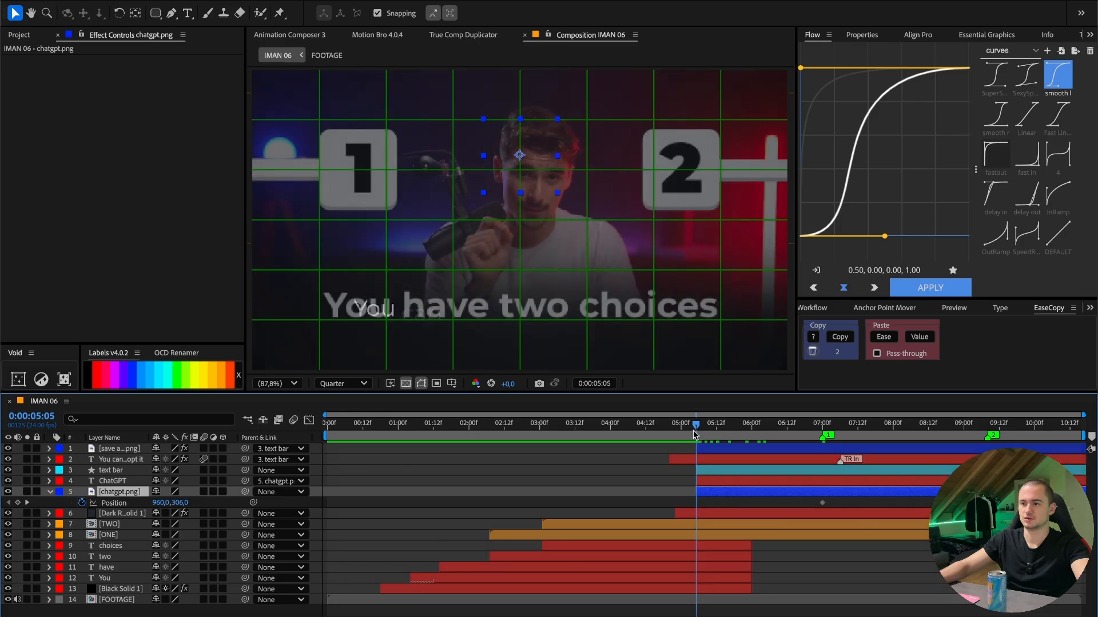
pyautogui.moveTo(179, 503); pyautogui.dragTo(139, 503)
pyautogui.moveTo(697, 425); pyautogui.dragTo(649, 497)
pyautogui.click(930, 287)
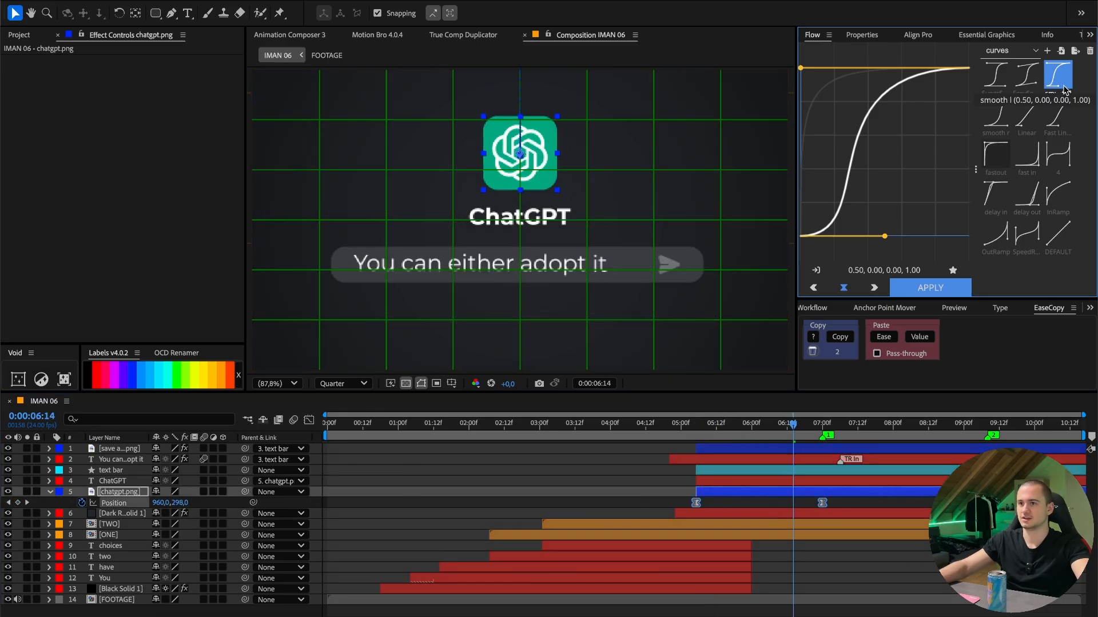
pyautogui.click(677, 426)
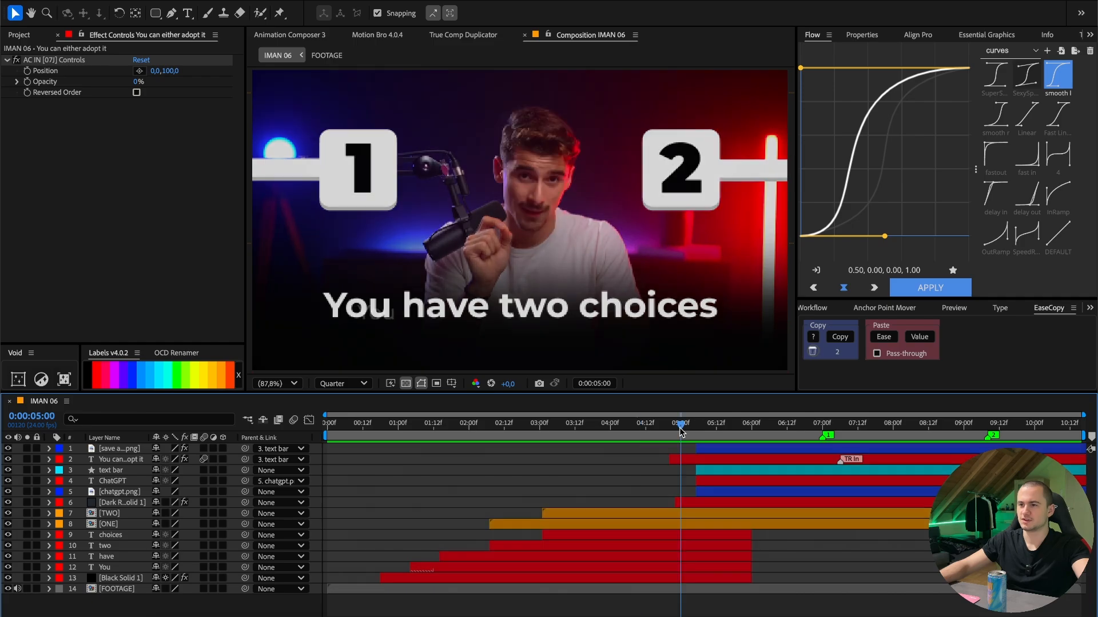
pyautogui.click(649, 429)
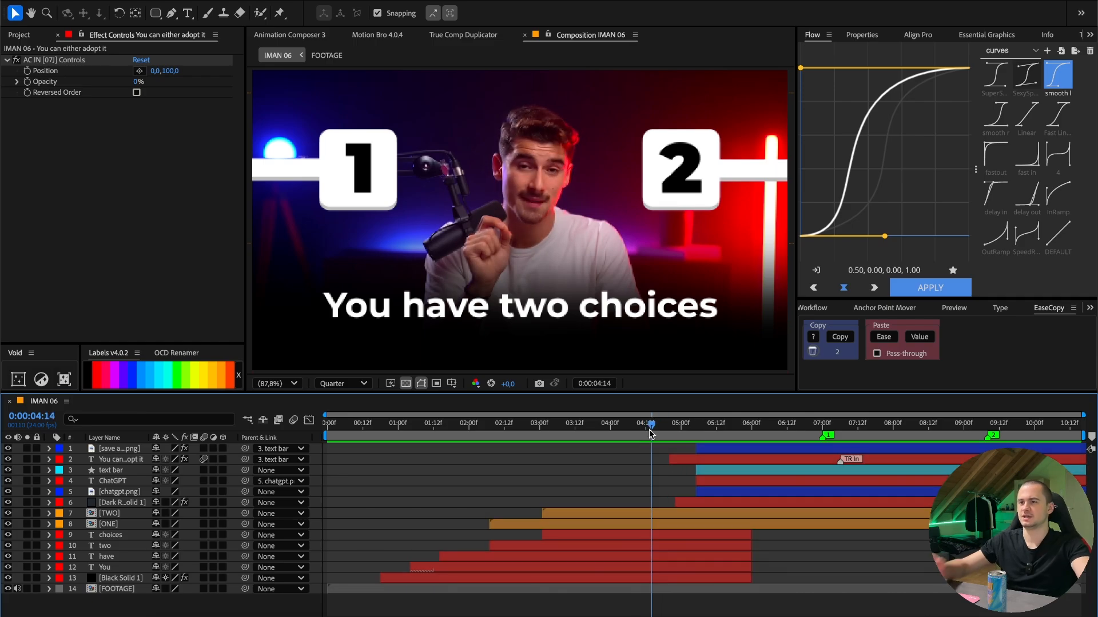
pyautogui.press('space')
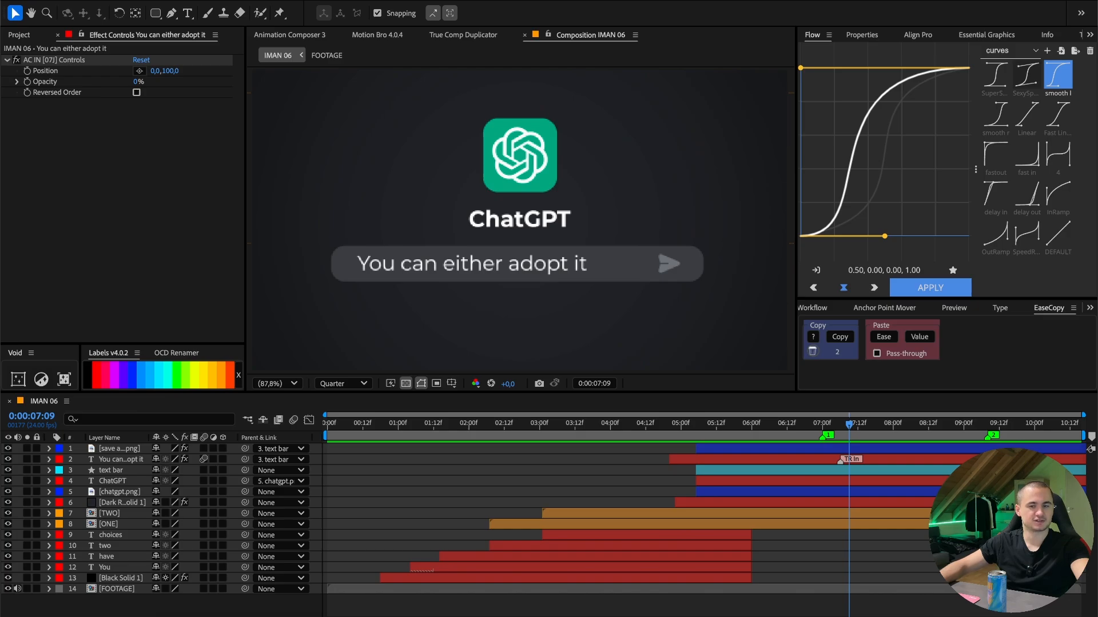
# - Switch to the browser and search in a new tab for "windows xp background an error message"
pyautogui.click(195, 616)
pyautogui.press('super+t')
pyautogui.write('windows ')
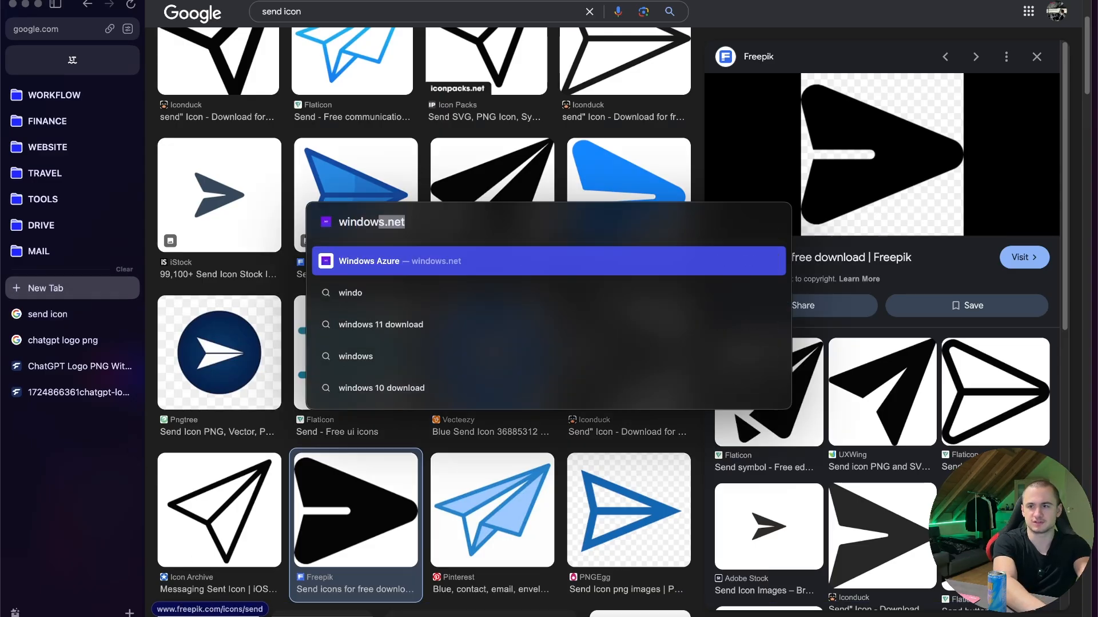
pyautogui.write('xp backgro')
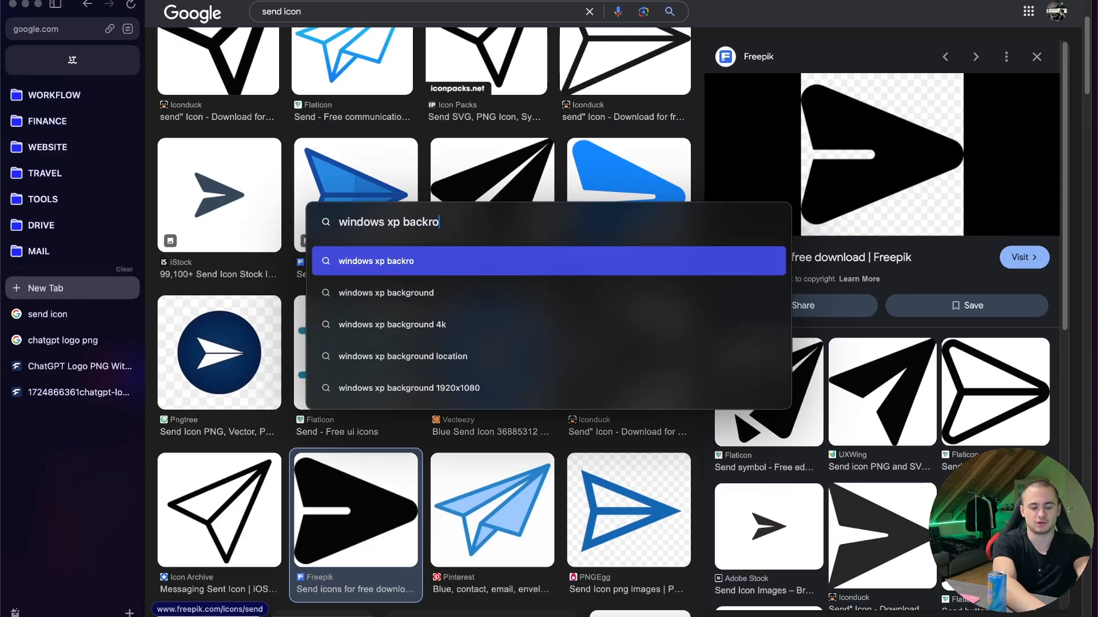
pyautogui.write('und an error')
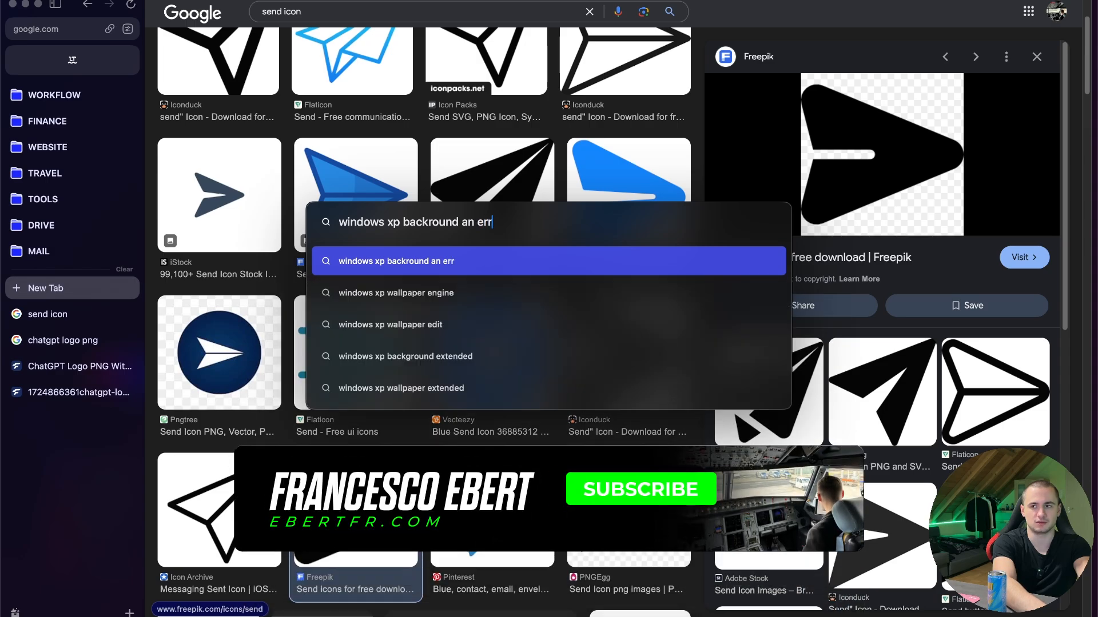
pyautogui.write(' message')
pyautogui.press('Return')
# - Save the CityPNG error window image as "error" in the 04_ASSETS folder of #26_IMAN 06
pyautogui.rightClick(855, 350)
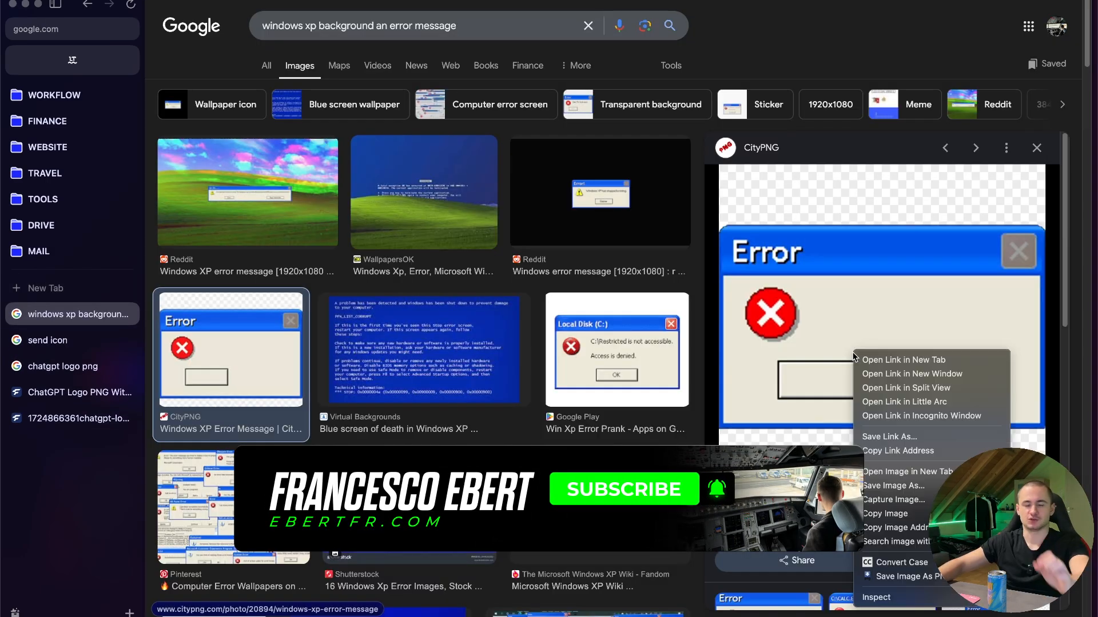
pyautogui.click(899, 578)
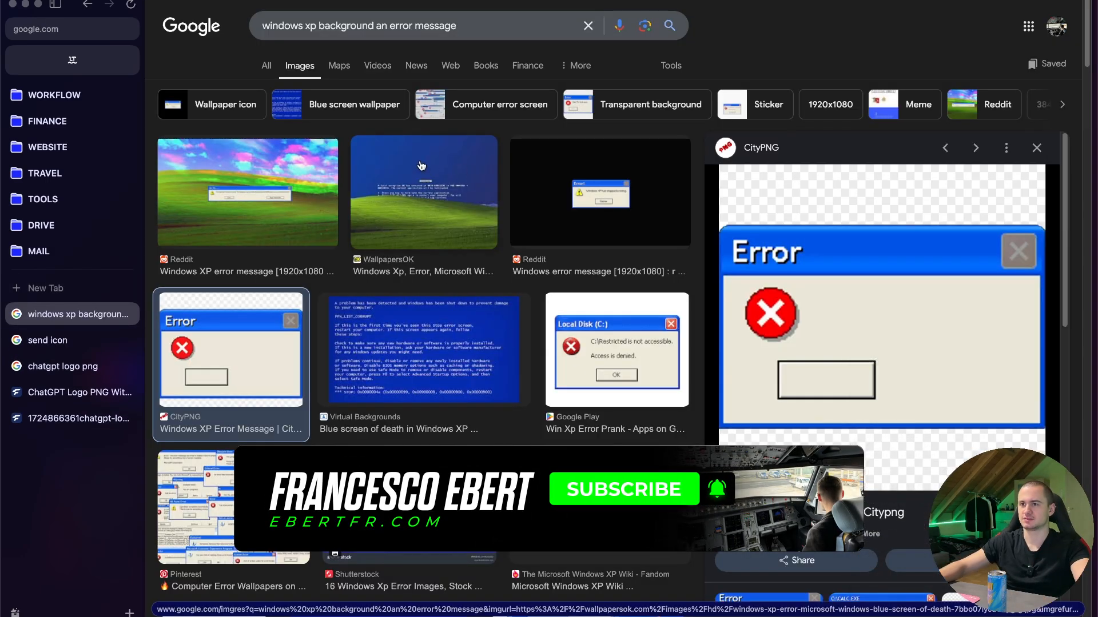
pyautogui.write('error')
pyautogui.click(346, 195)
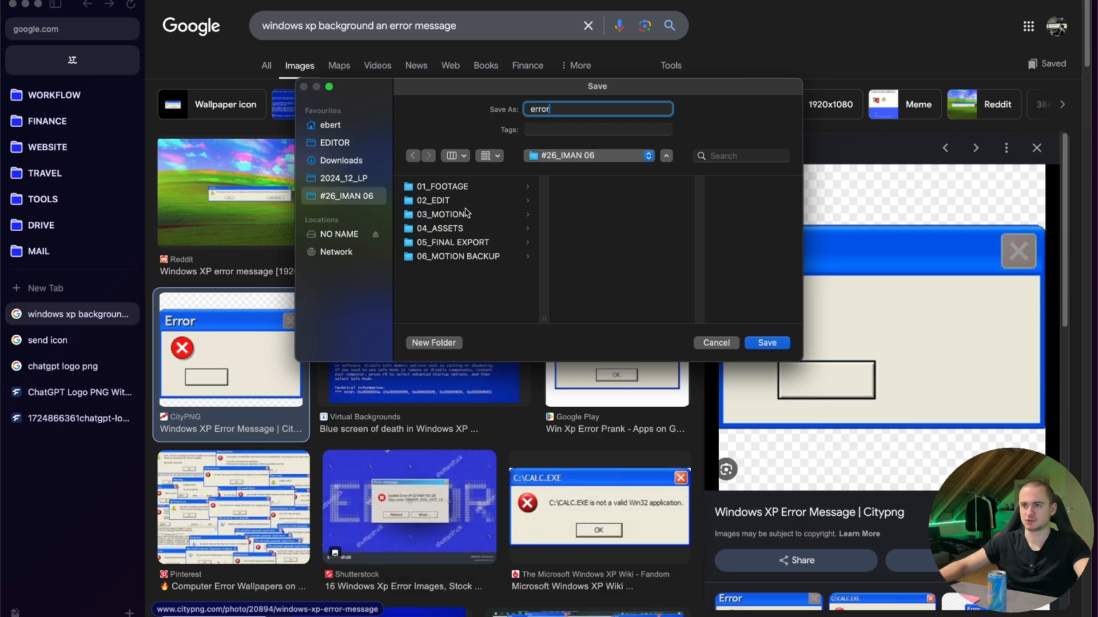
pyautogui.click(464, 215)
pyautogui.click(464, 228)
pyautogui.click(768, 343)
# - Shorten the image search to "windows xp background" and run it again
pyautogui.moveTo(457, 26); pyautogui.dragTo(375, 26)
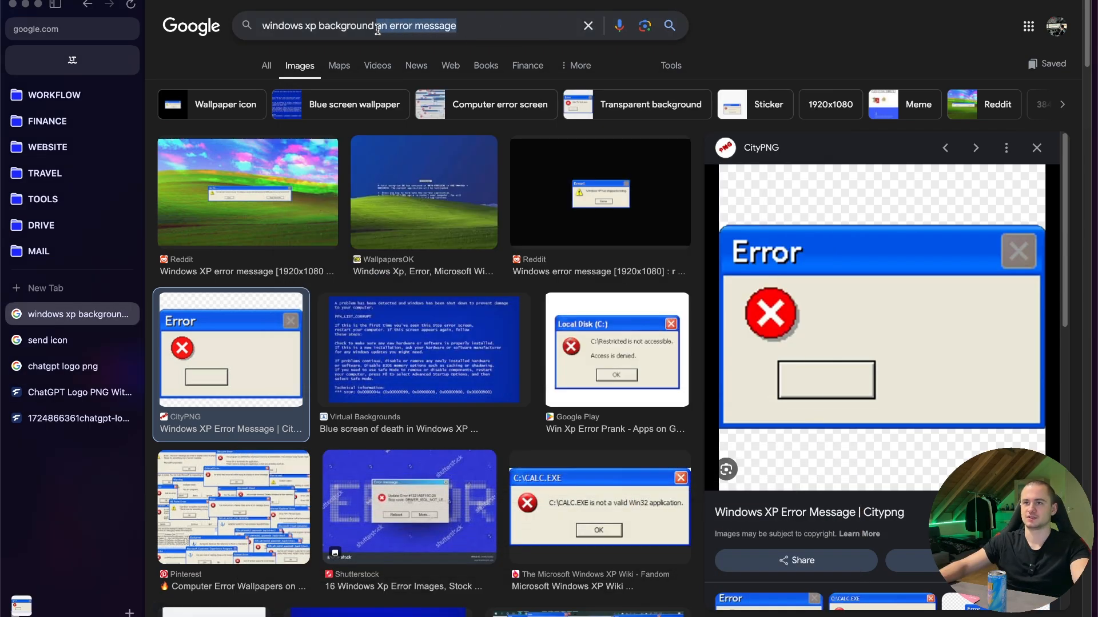
pyautogui.press('BackSpace')
pyautogui.press('Return')
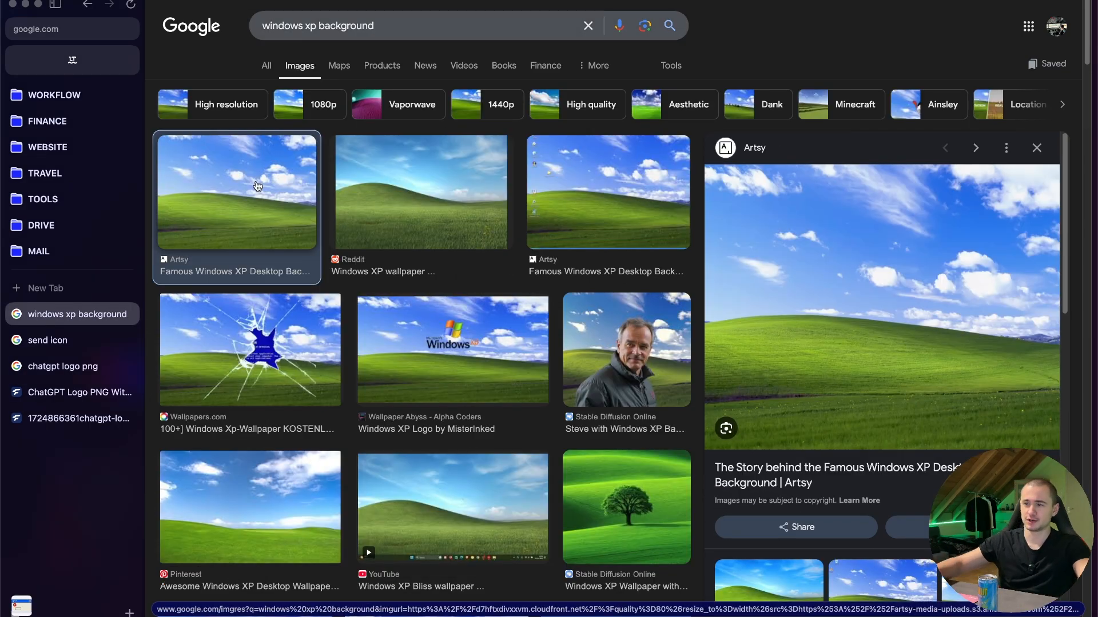
# - Save the Artsy wallpaper as "XP BAckround" in 04_ASSETS, and import it together with error.png into the After Effects project
pyautogui.rightClick(853, 310)
pyautogui.click(913, 532)
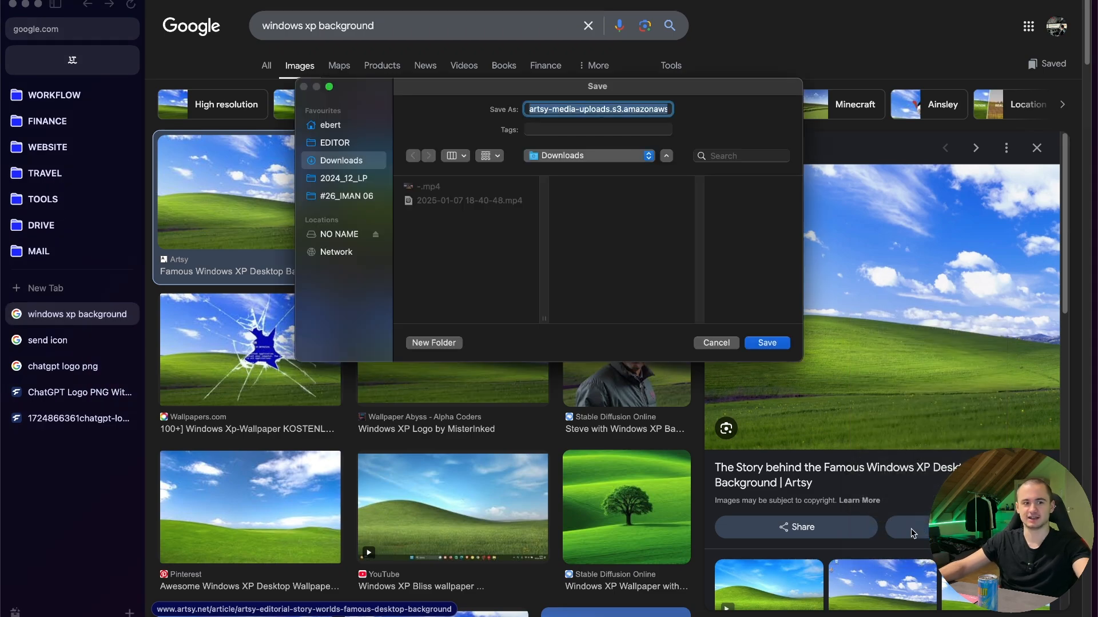
pyautogui.click(346, 196)
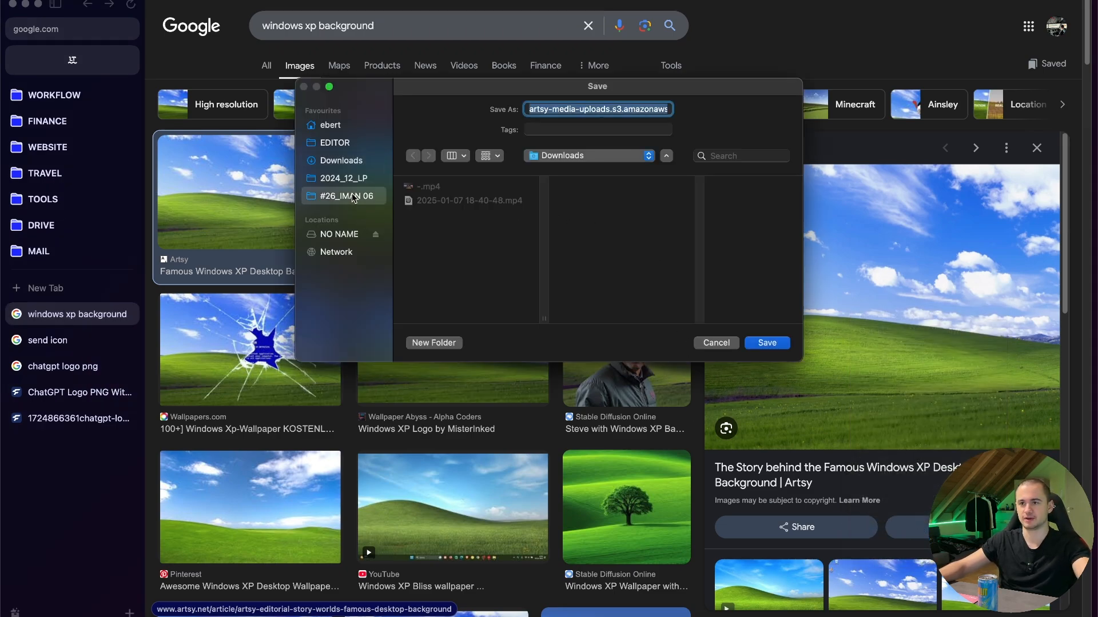
pyautogui.tripleClick(625, 109)
pyautogui.write('XP BAckround')
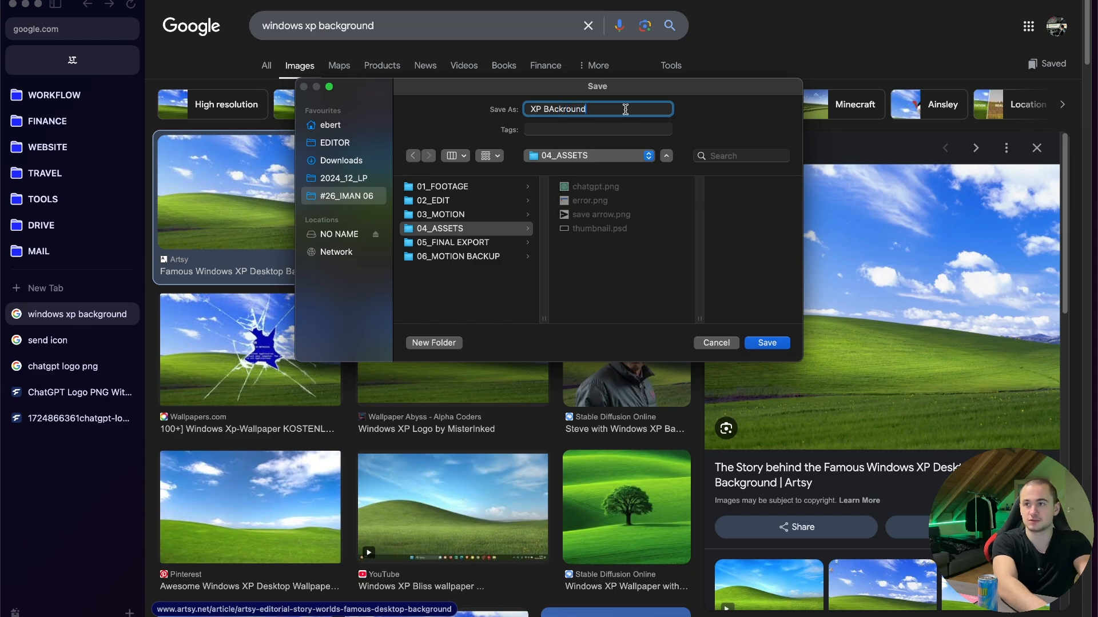
pyautogui.press('Return')
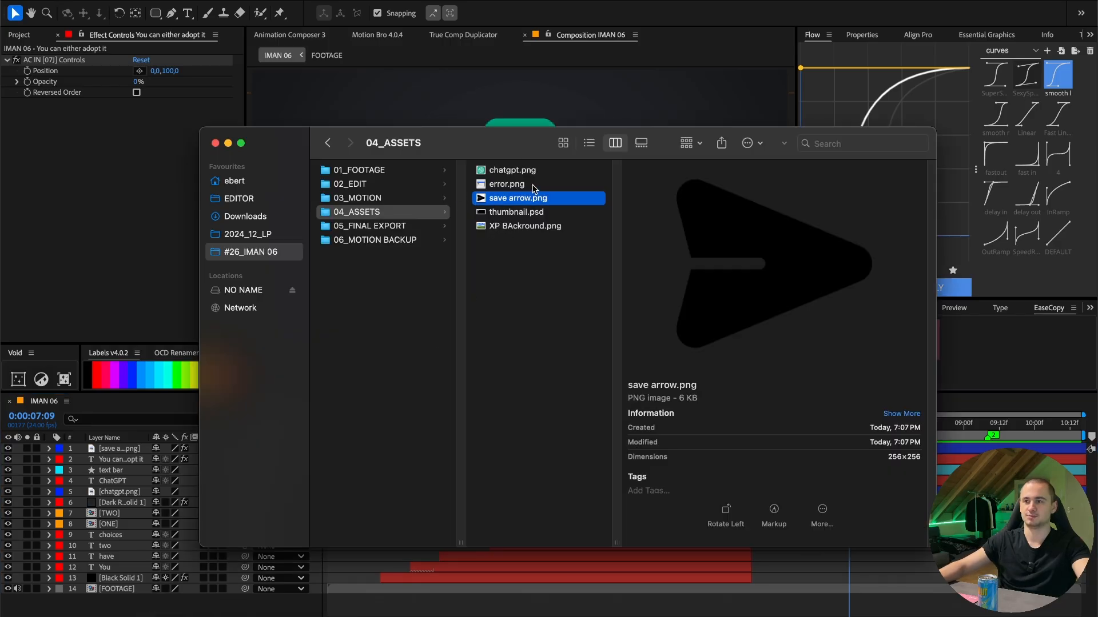
pyautogui.click(507, 184)
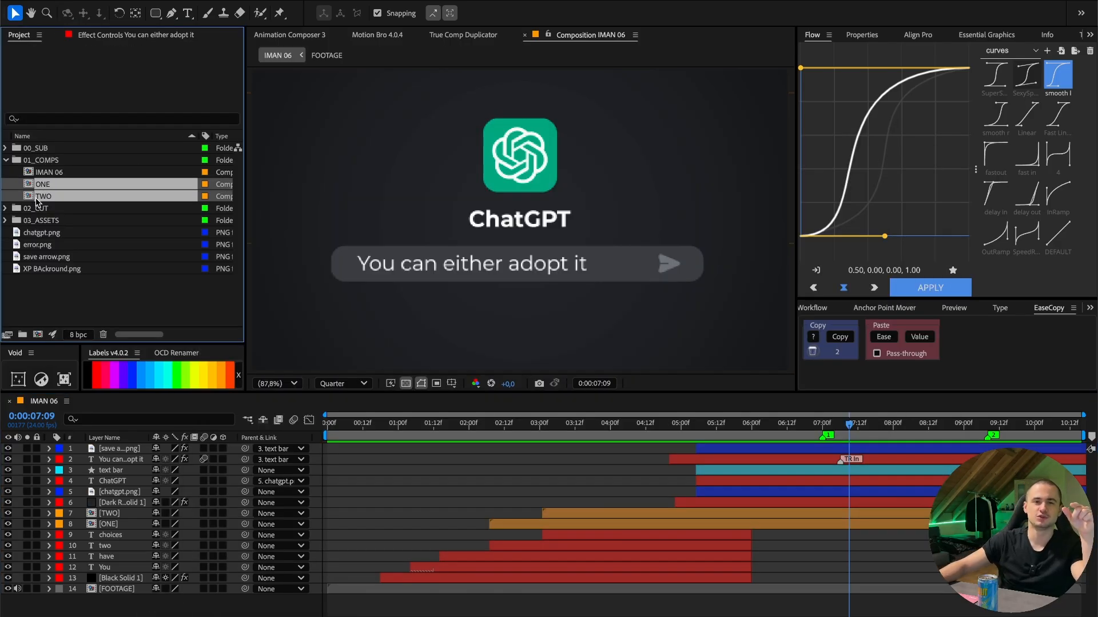
# - Move the ONE and TWO compositions into 00_SUB, and the four PNG images into a PICTURES folder inside 03_ASSETS
pyautogui.moveTo(48, 200); pyautogui.dragTo(67, 152)
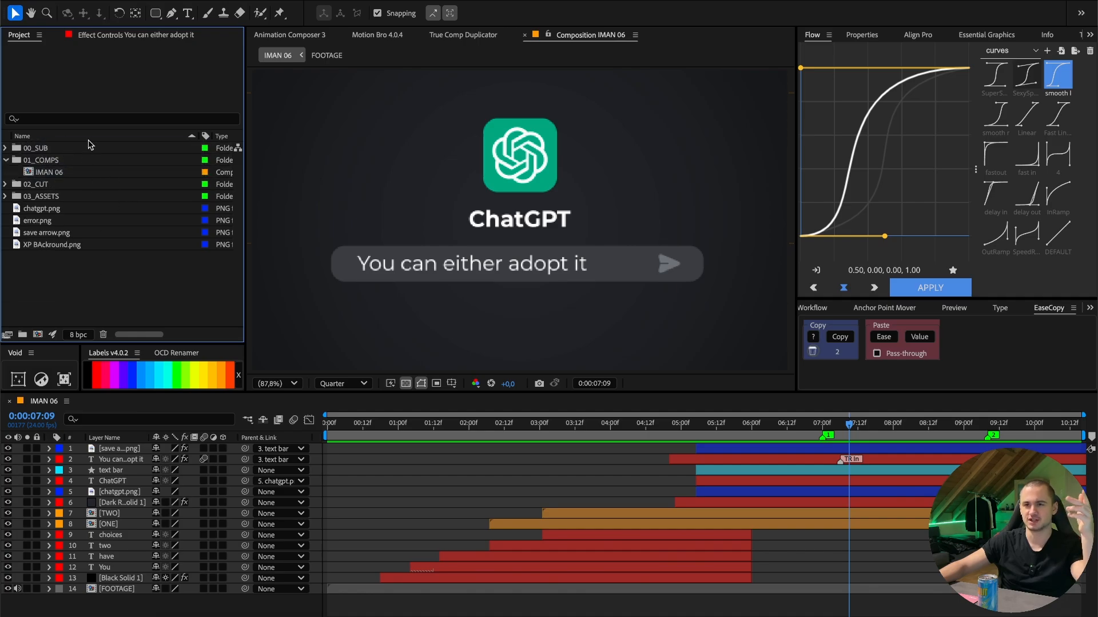
pyautogui.moveTo(82, 287); pyautogui.dragTo(80, 189)
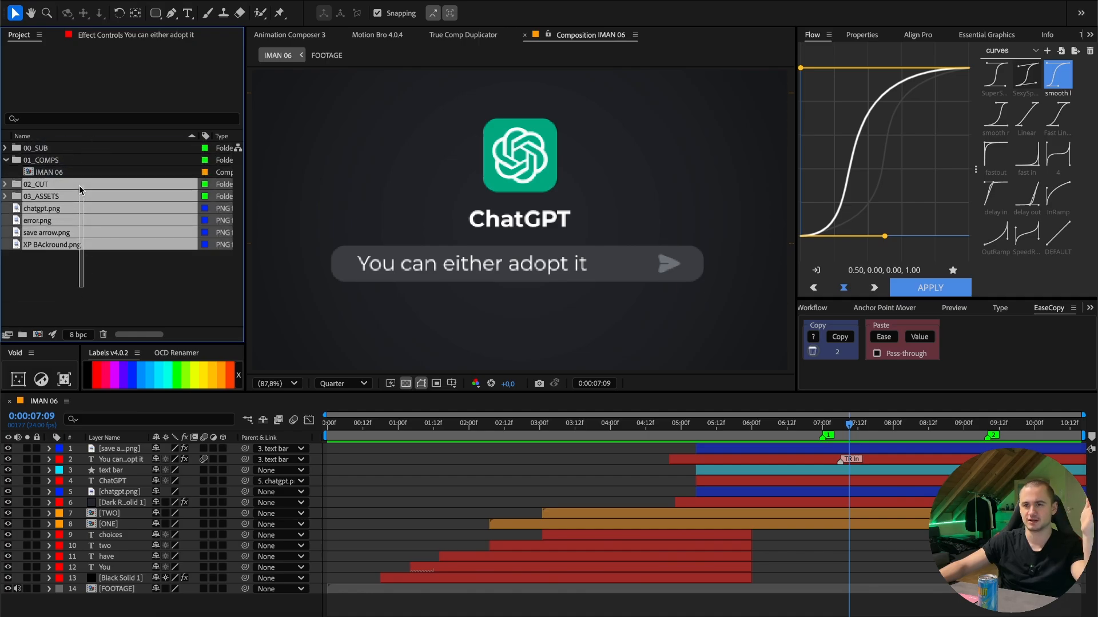
pyautogui.click(83, 283)
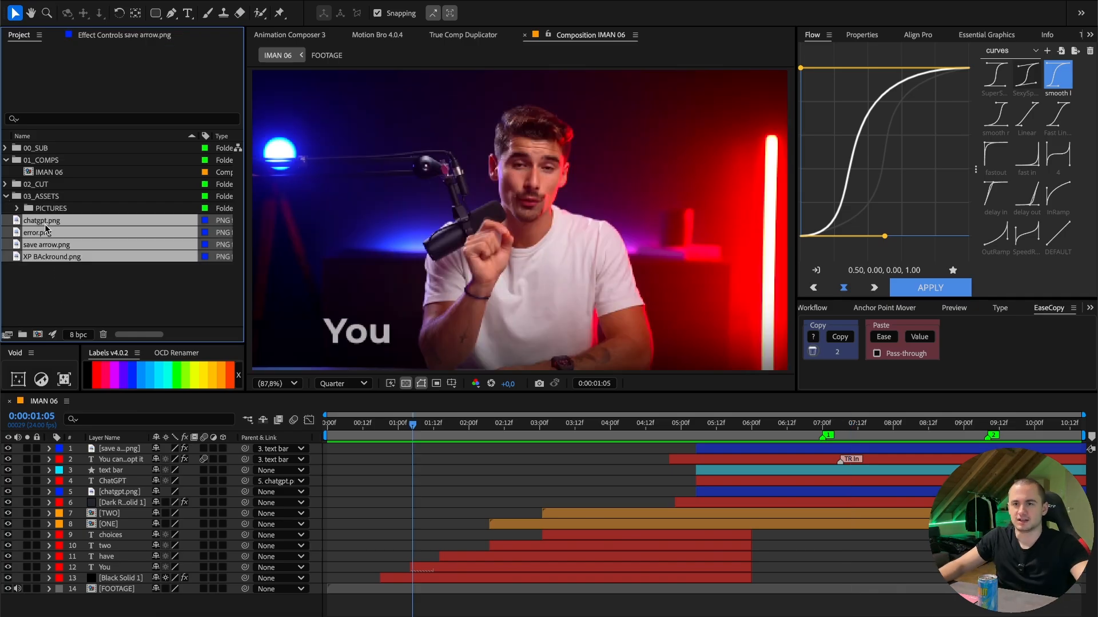
pyautogui.moveTo(48, 229); pyautogui.dragTo(46, 210)
pyautogui.click(17, 209)
# - Add error.png and XP BAckround.png above all layers in the IMAN 06 timeline, and collapse the asset folders in the project
pyautogui.click(97, 235)
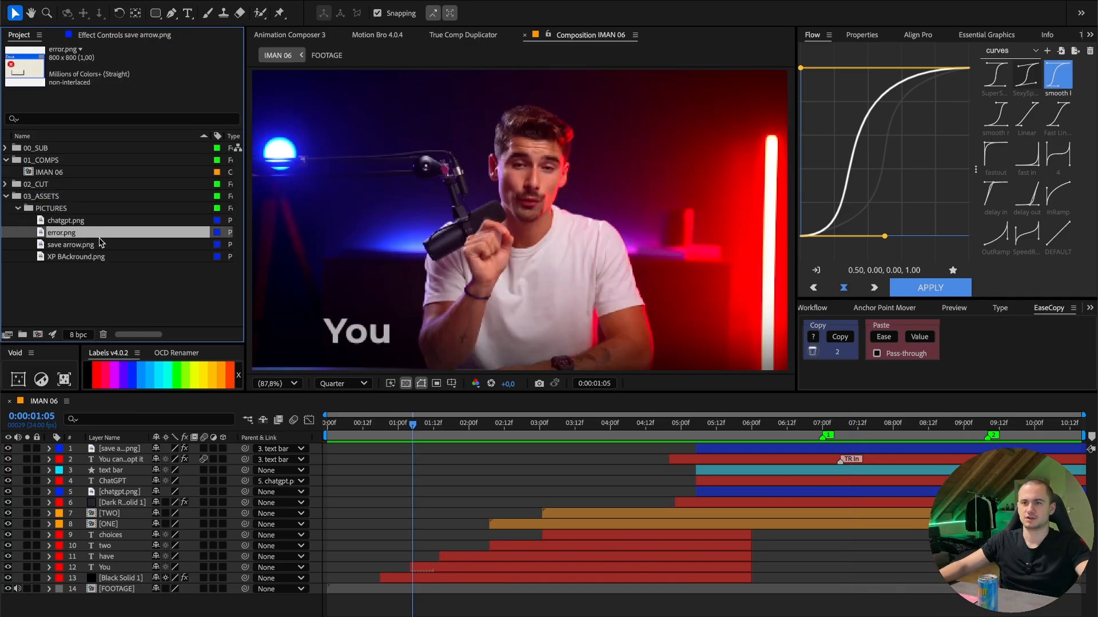
pyautogui.click(81, 246)
pyautogui.click(78, 258)
pyautogui.keyDown('ctrl'); pyautogui.click(85, 236); pyautogui.keyUp('ctrl')
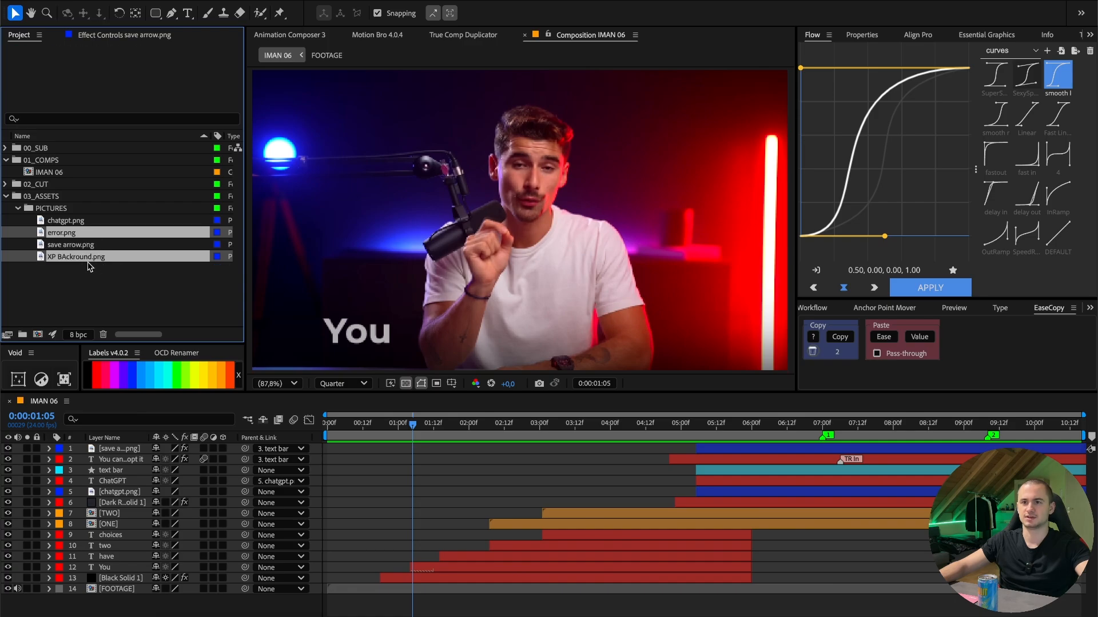
pyautogui.moveTo(124, 450); pyautogui.dragTo(126, 449)
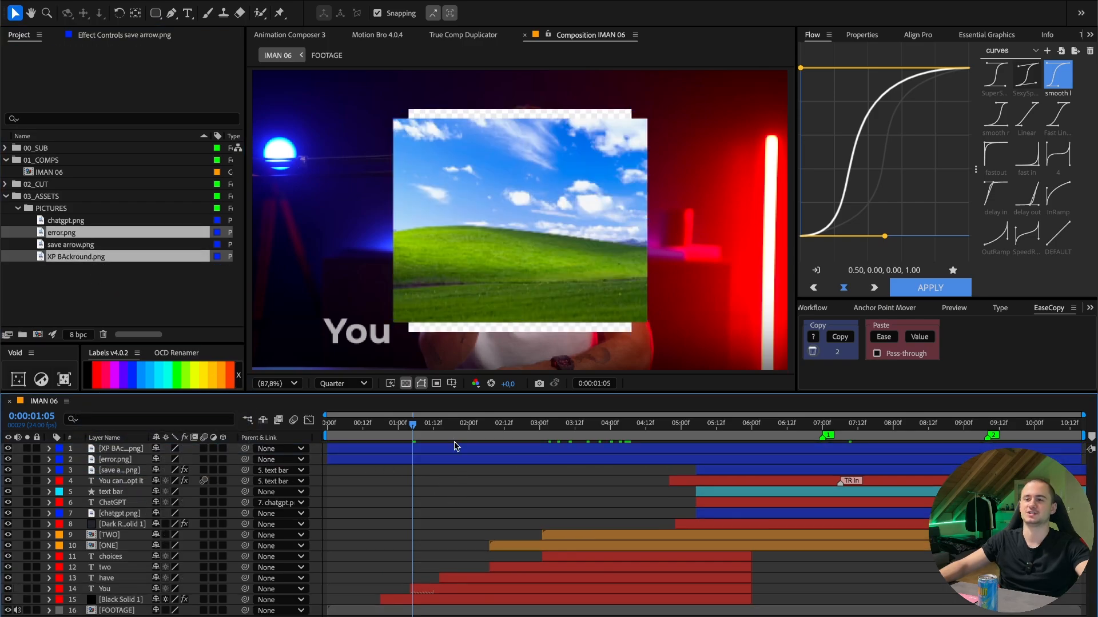
pyautogui.click(18, 208)
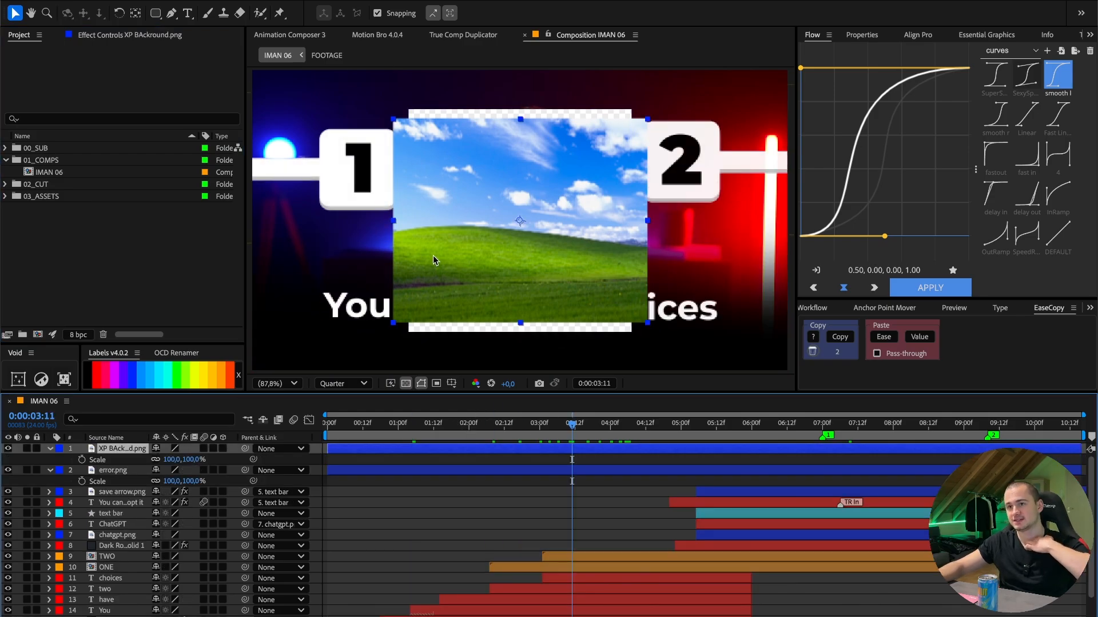
# - Fit the XP BAckround.png layer to the composition height and place the error.png layer above it
pyautogui.rightClick(487, 244)
pyautogui.moveTo(622, 285)
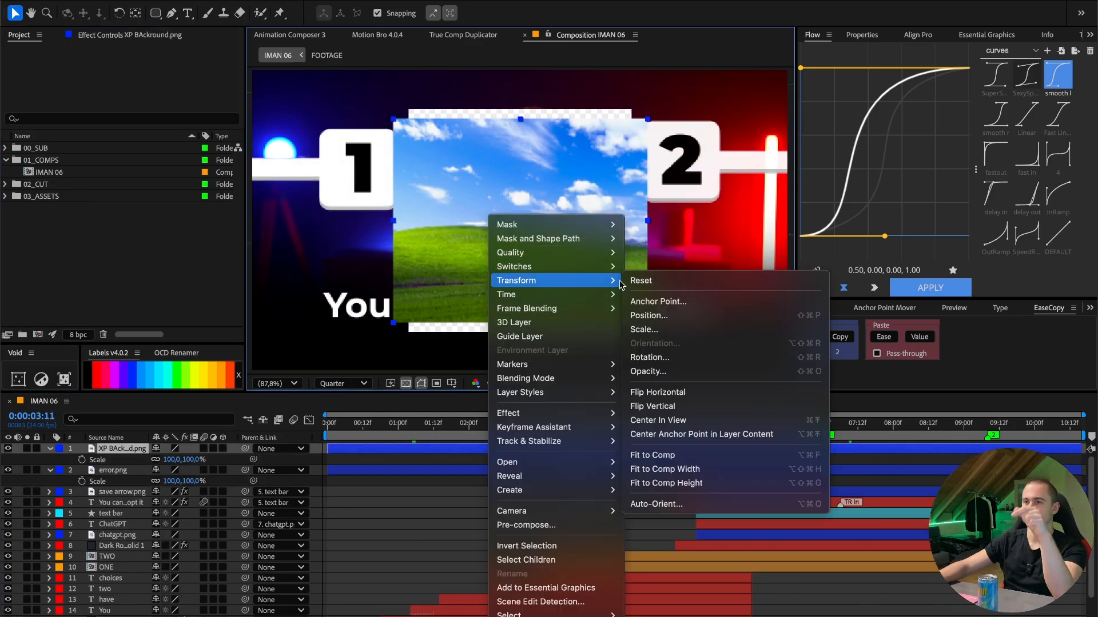
pyautogui.click(694, 487)
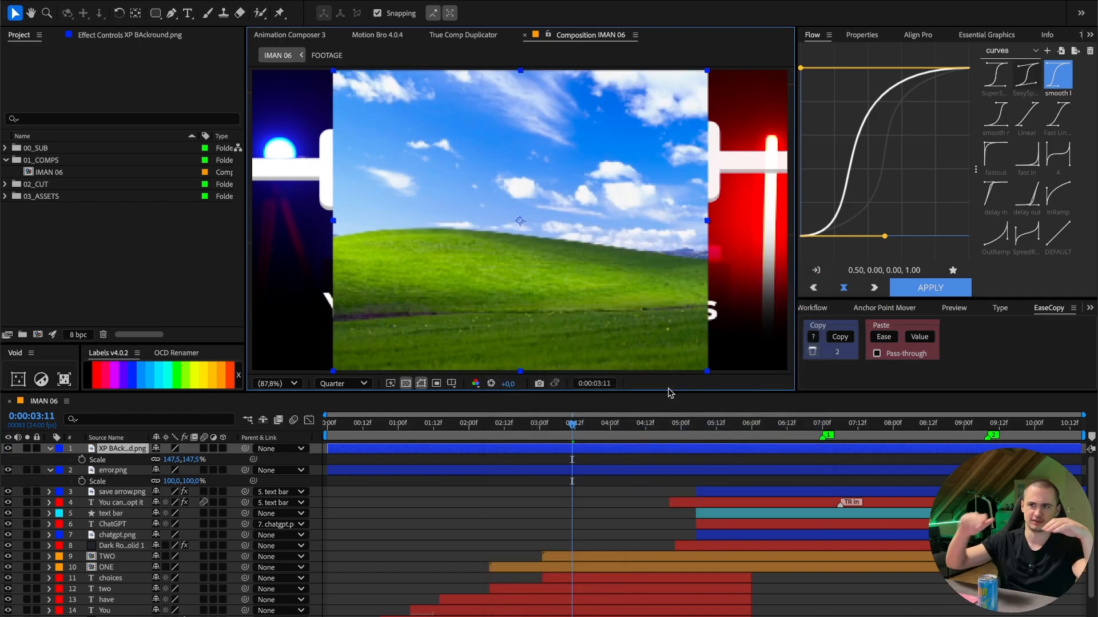
pyautogui.moveTo(132, 471); pyautogui.dragTo(186, 445)
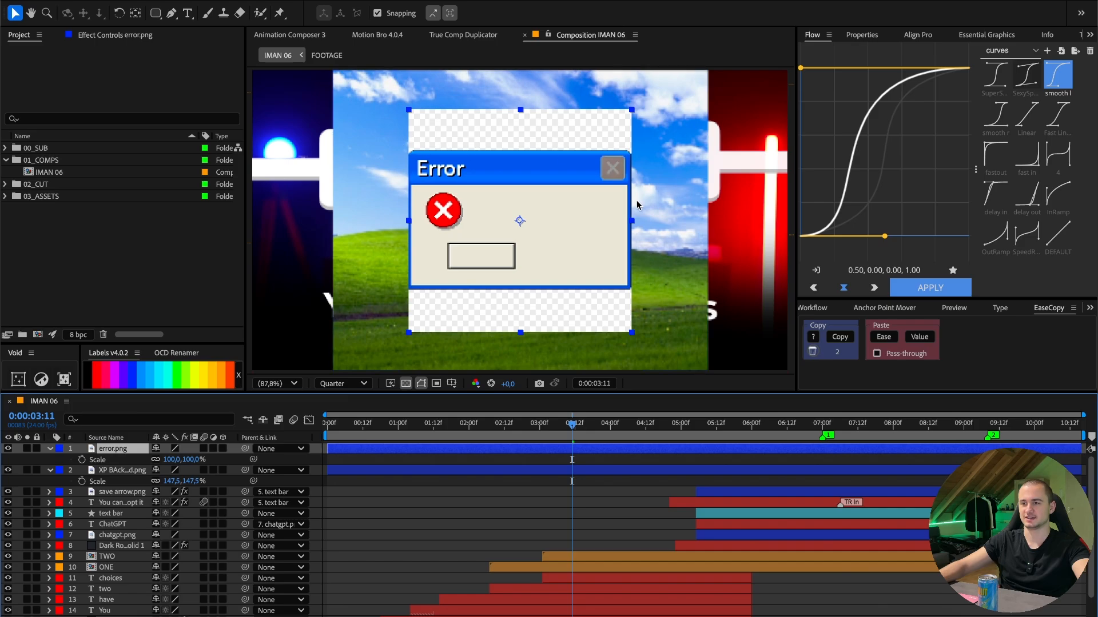
# - Open error.png from the 04_ASSETS folder in Adobe Photoshop 2025
pyautogui.click(161, 616)
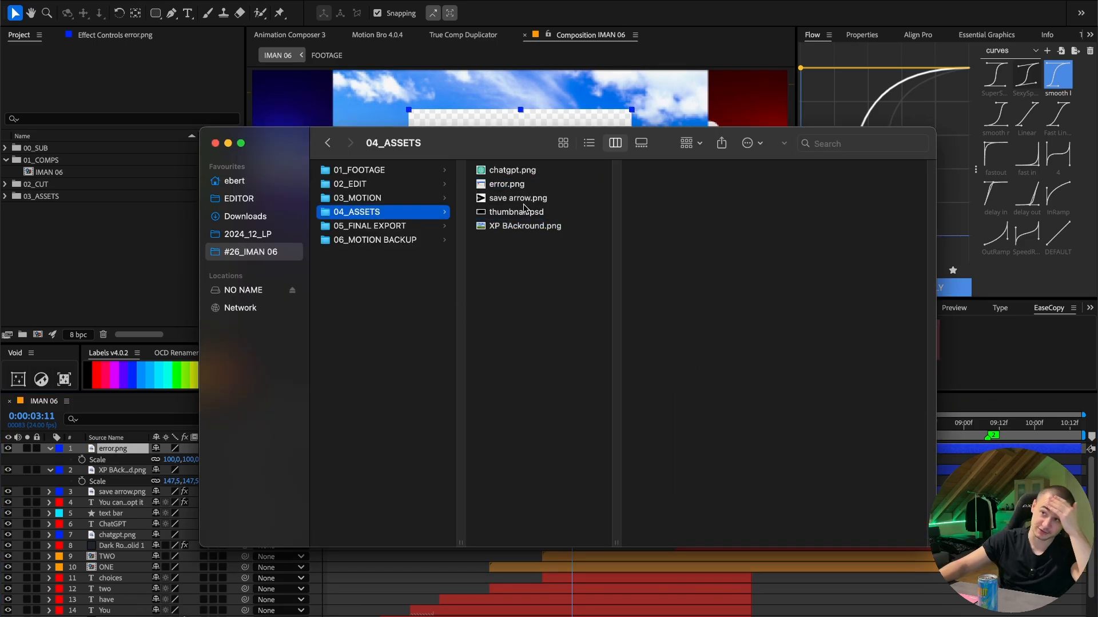
pyautogui.click(518, 184)
pyautogui.rightClick(501, 186)
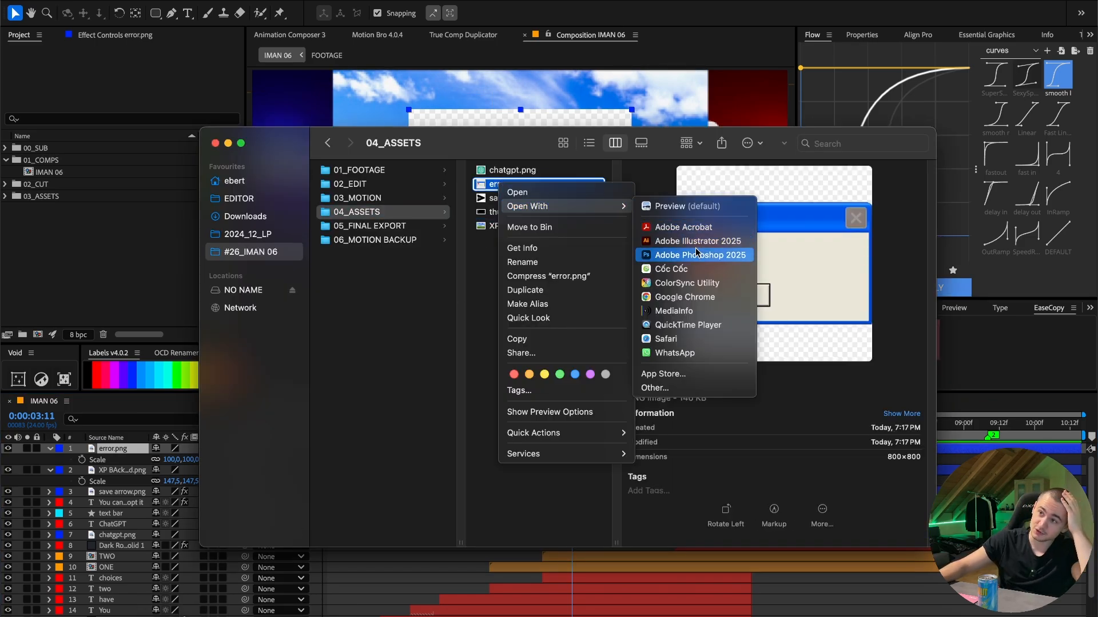
pyautogui.click(516, 183)
pyautogui.rightClick(517, 183)
pyautogui.moveTo(537, 197)
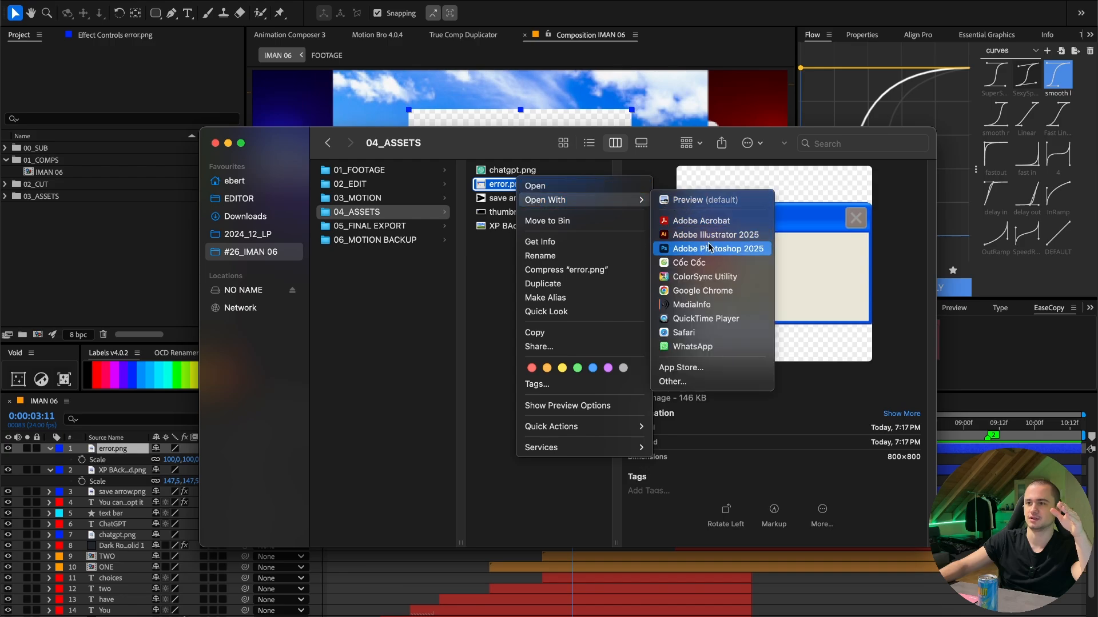
pyautogui.click(709, 249)
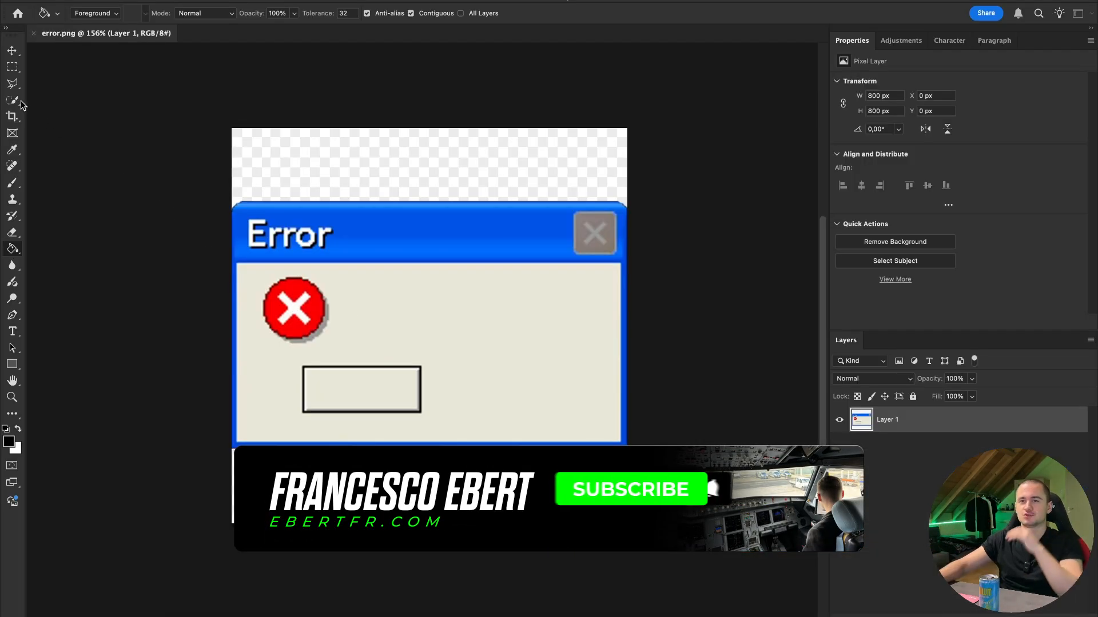
# - Select the error window with the Object Selection tool, invert the selection, delete the fake checkerboard background and deselect
pyautogui.click(16, 101)
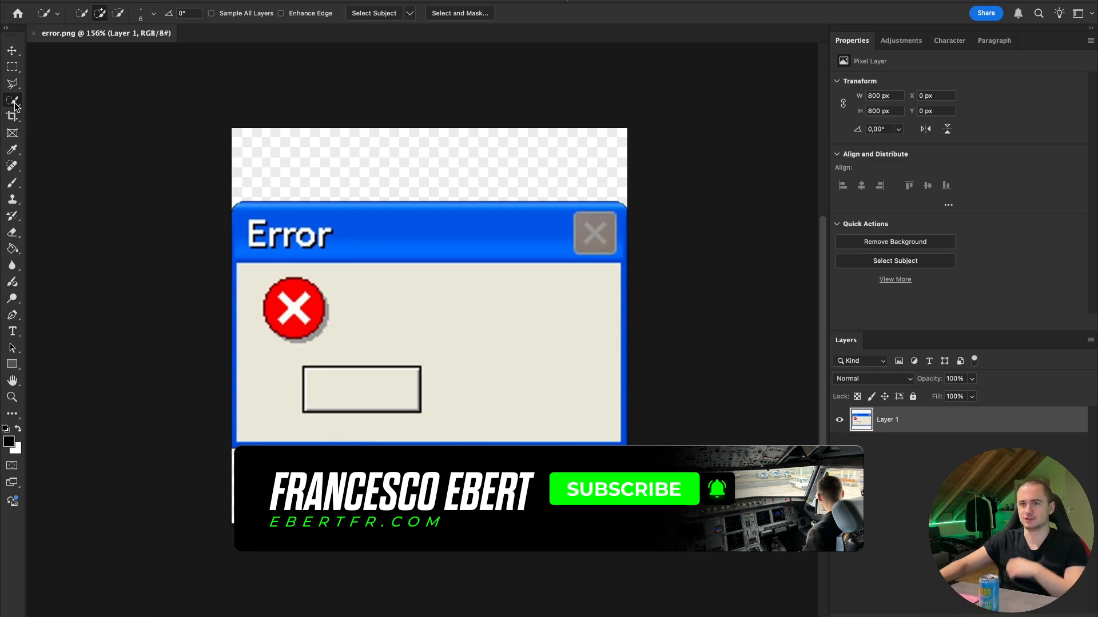
pyautogui.click(68, 99)
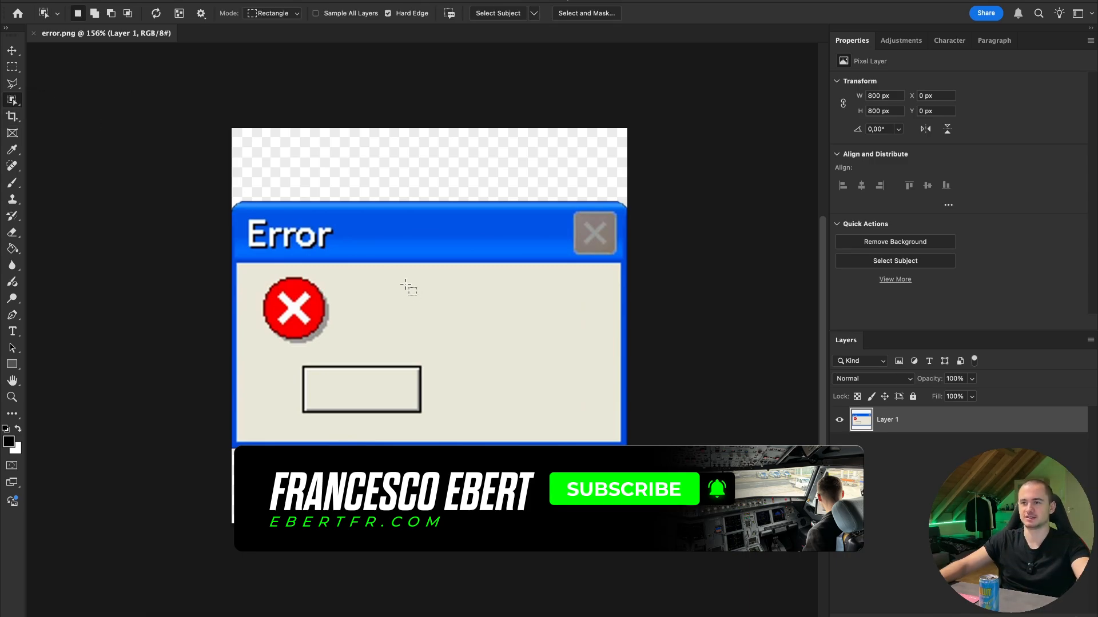
pyautogui.click(428, 315)
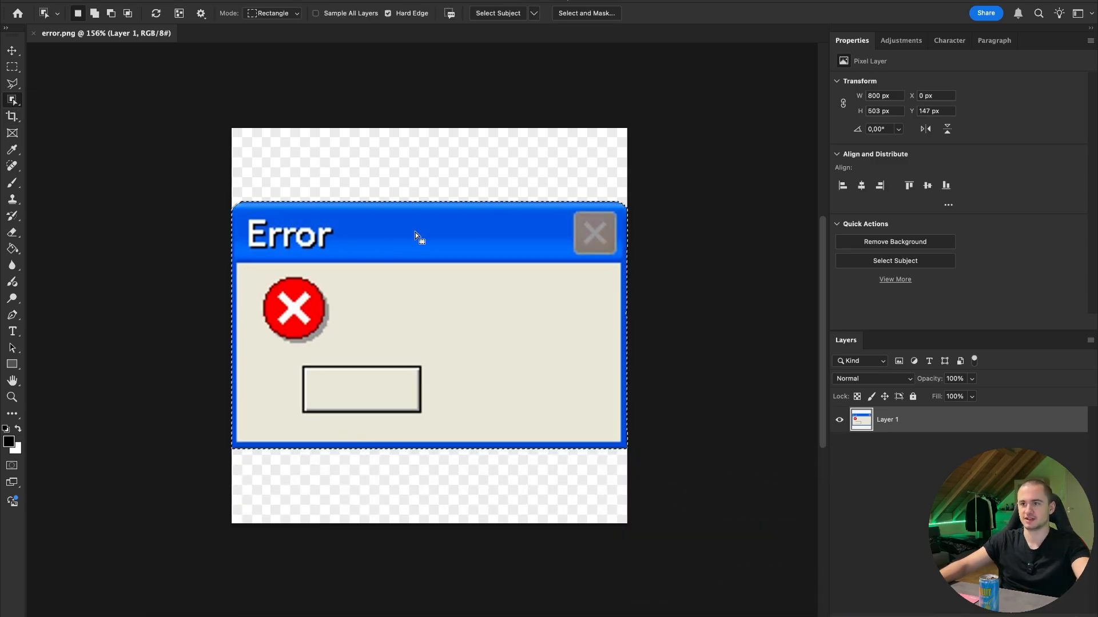
pyautogui.click(12, 67)
pyautogui.press('super+shift+i')
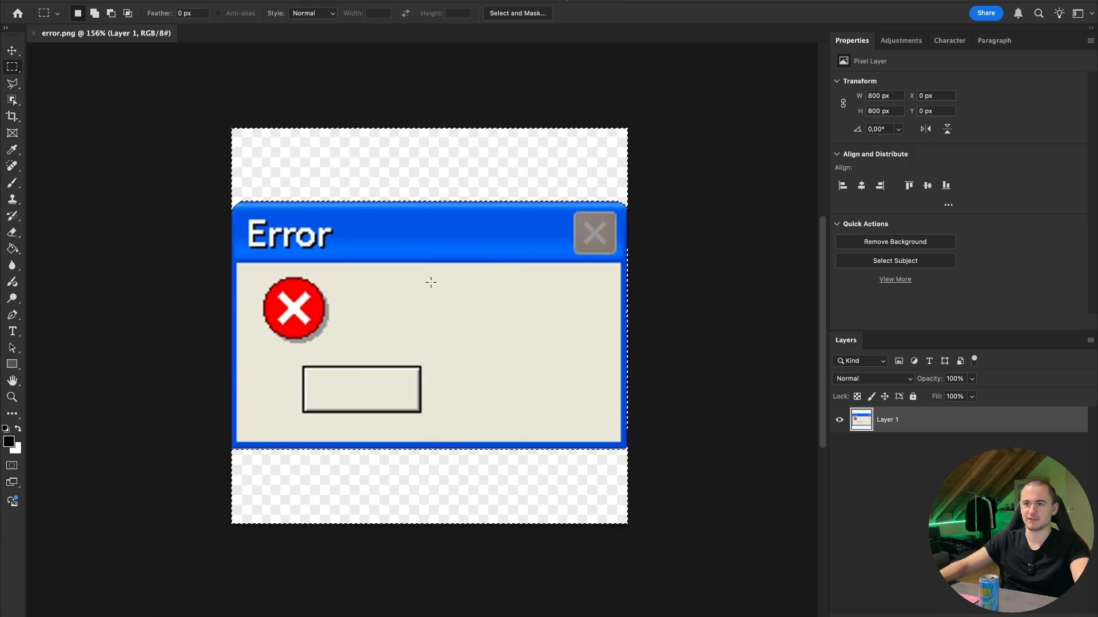
pyautogui.press('Delete')
pyautogui.click(672, 264)
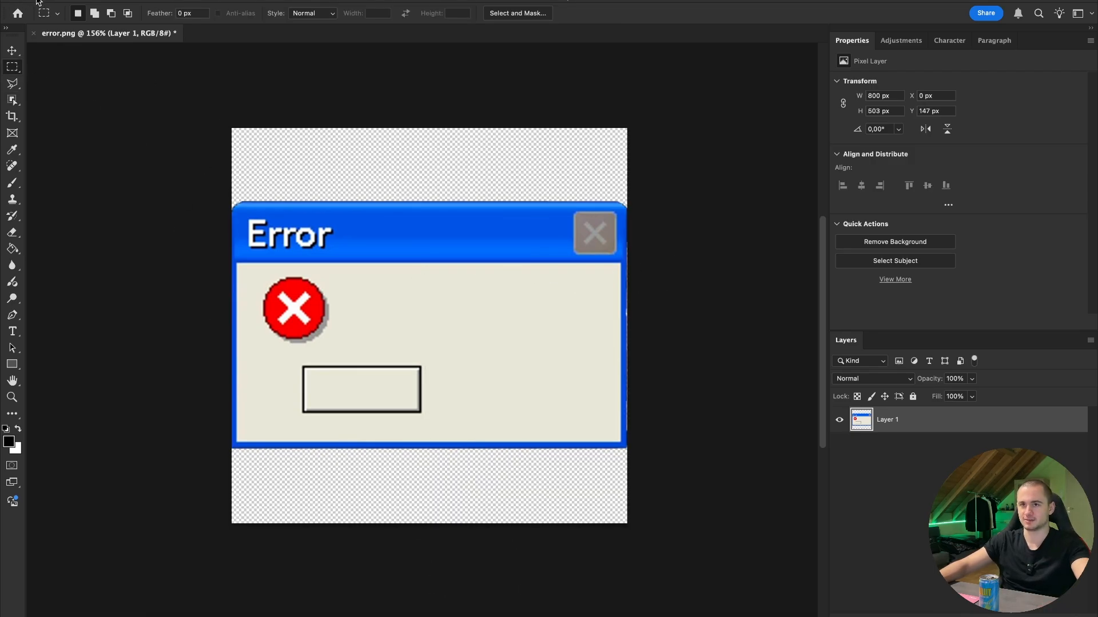
# - Export Layer 1 as a PNG that replaces error.png in the 04_ASSETS folder
pyautogui.rightClick(941, 421)
pyautogui.click(859, 389)
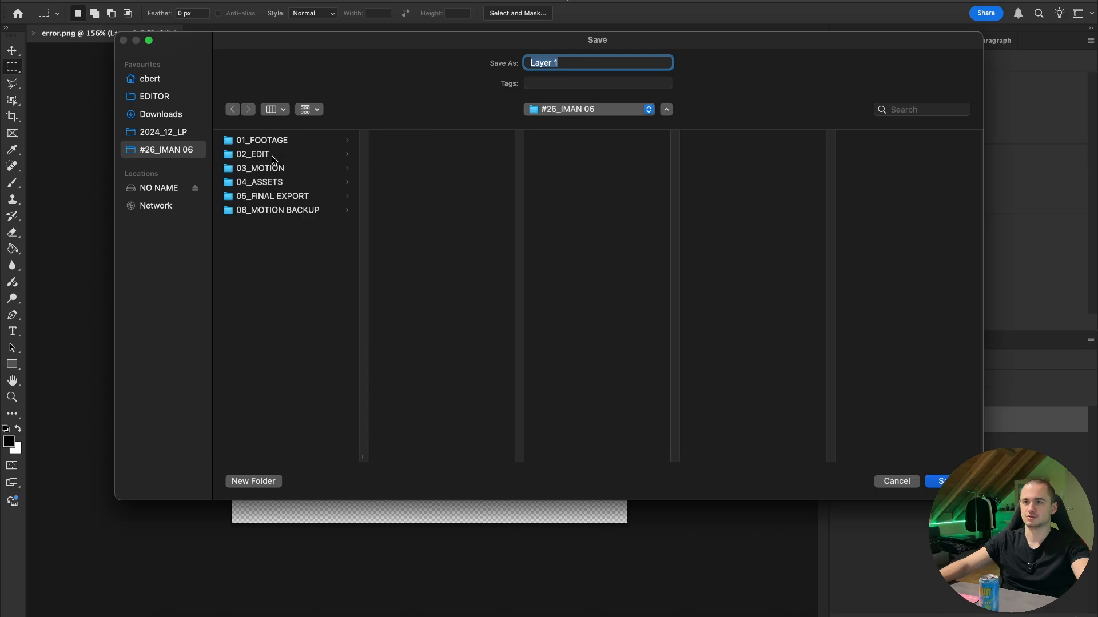
pyautogui.click(293, 183)
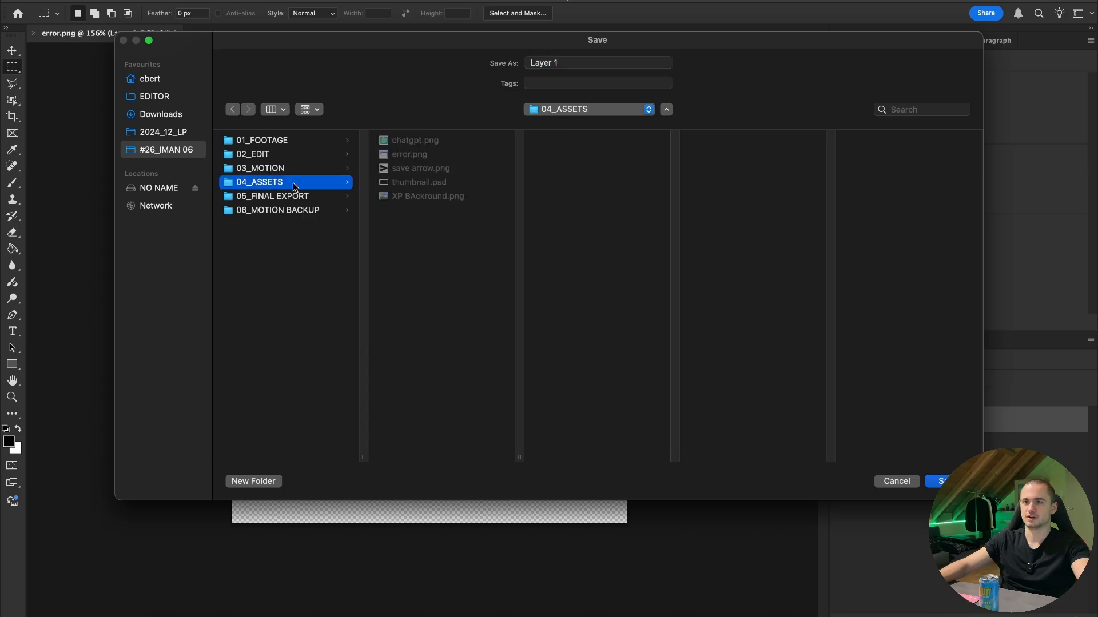
pyautogui.click(431, 157)
pyautogui.press('Return')
pyautogui.click(581, 324)
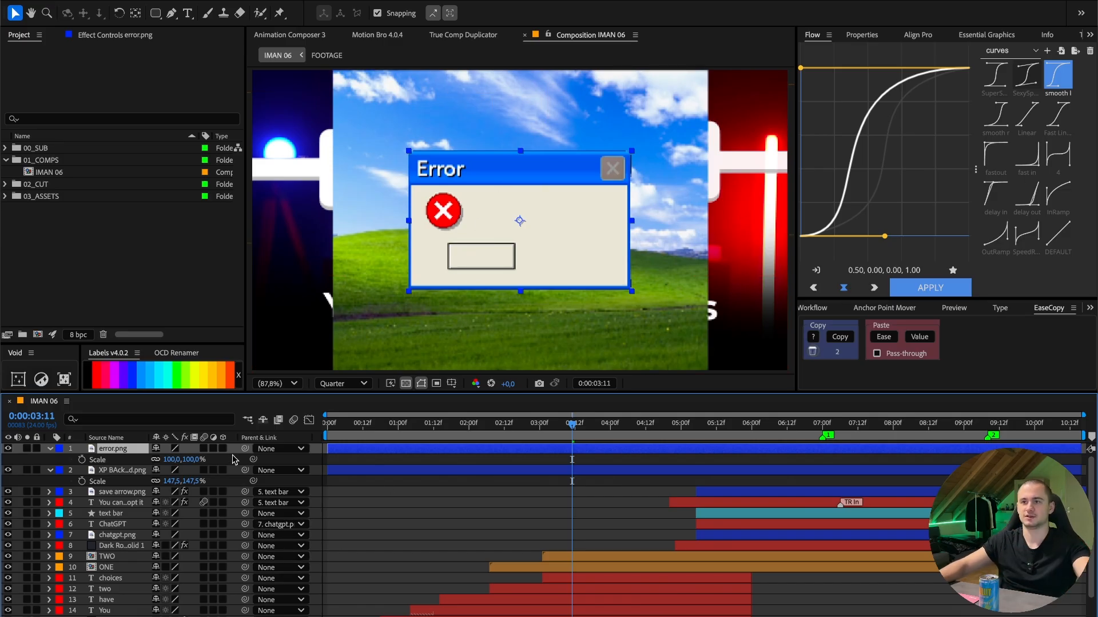
# - Back in After Effects, duplicate the "You can either adopt it" text layer, bring the copy on top and start it at 0:00:00:00
pyautogui.click(135, 505)
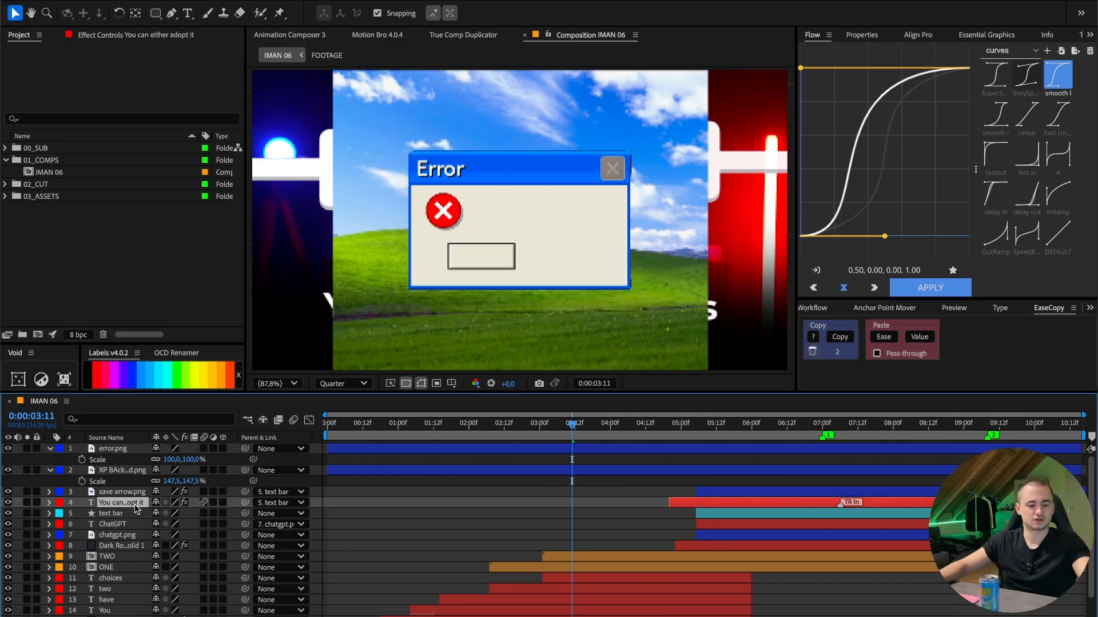
pyautogui.hotkey('ctrl', 'd')
pyautogui.hotkey('ctrl', 'shift', ']')
pyautogui.press('Home')
pyautogui.click(812, 309)
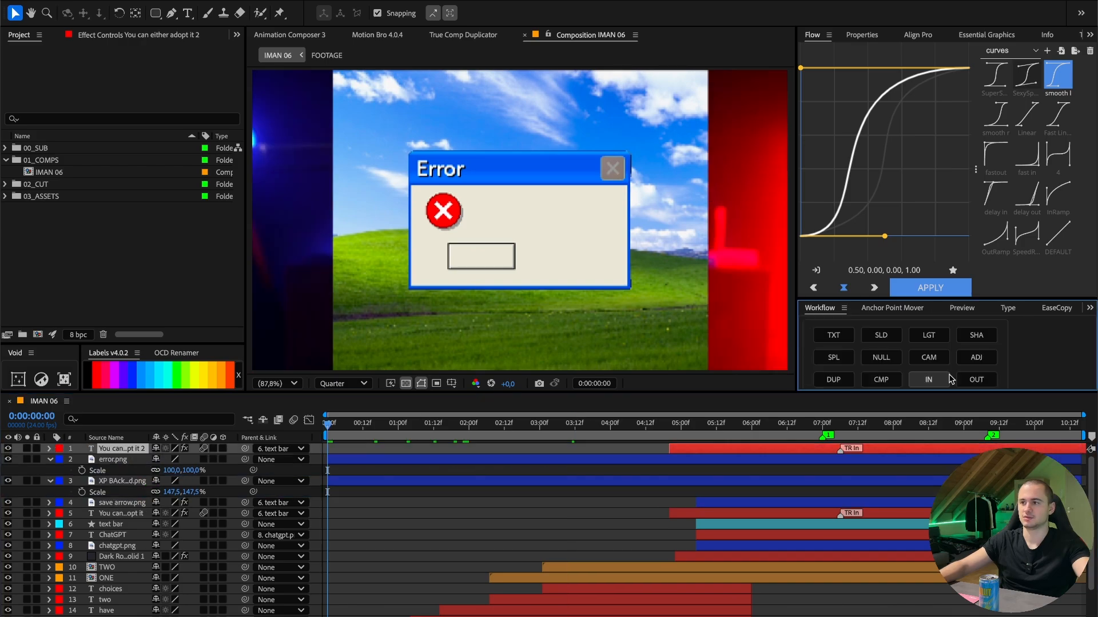
pyautogui.click(938, 379)
# - Set the fill colour of the duplicated "You can either adopt it" caption to near-black 040404
pyautogui.moveTo(468, 425); pyautogui.dragTo(572, 425)
pyautogui.moveTo(515, 310); pyautogui.dragTo(575, 239)
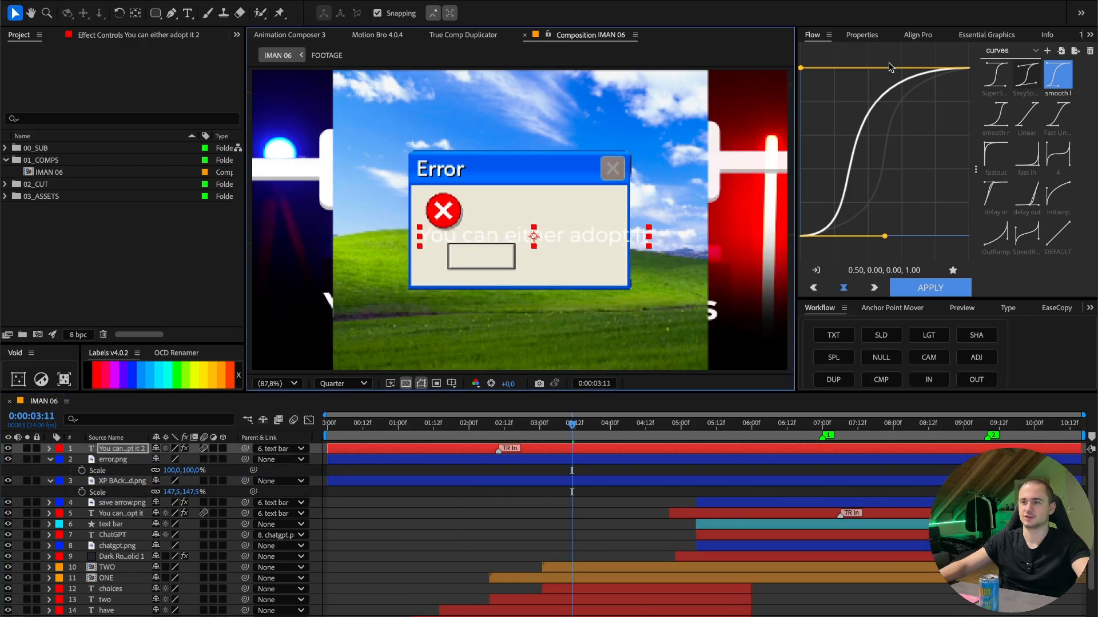
pyautogui.click(862, 35)
pyautogui.scroll(-5, 916, 98)
pyautogui.click(839, 122)
pyautogui.moveTo(503, 337); pyautogui.dragTo(328, 424)
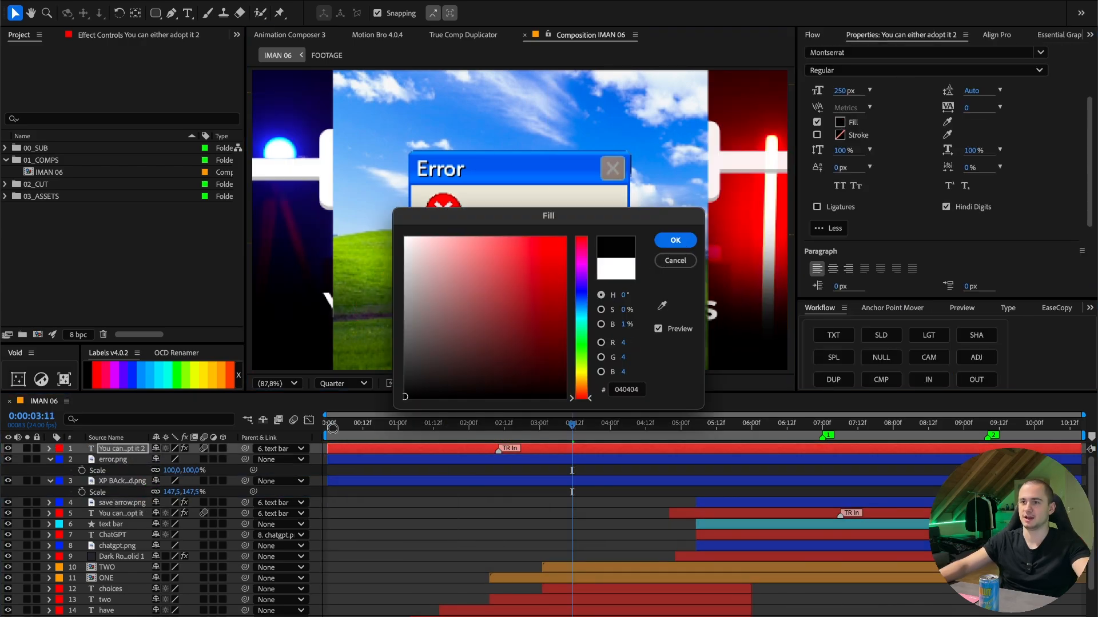
pyautogui.click(674, 241)
# - Change the duplicated caption to "You can get left behind." and set its font to Minecraft
pyautogui.doubleClick(428, 449)
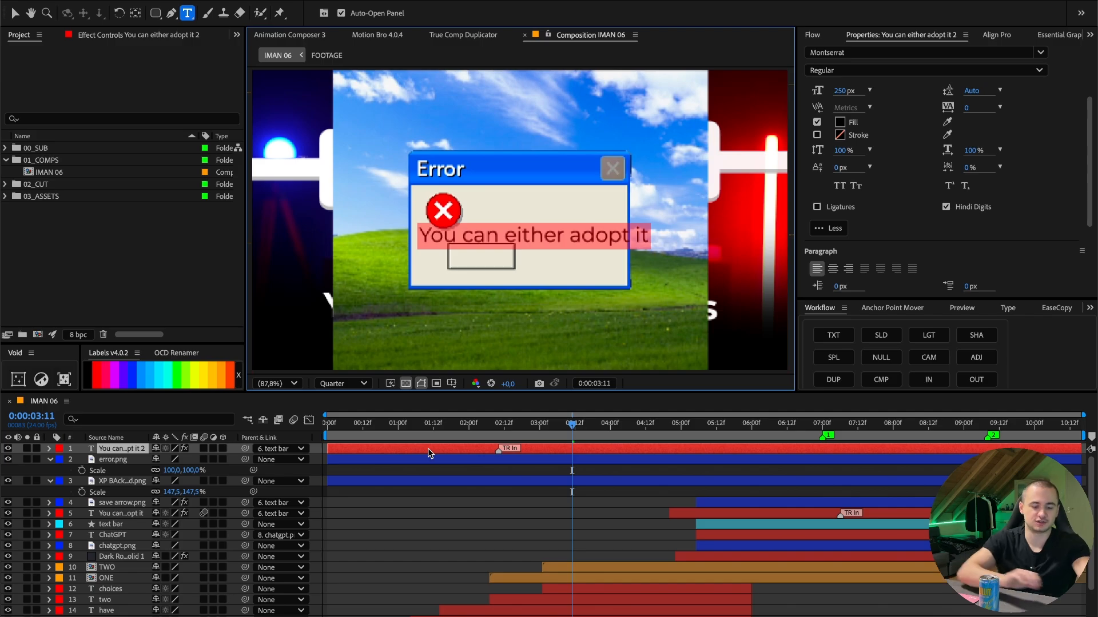
pyautogui.write('You can get left be')
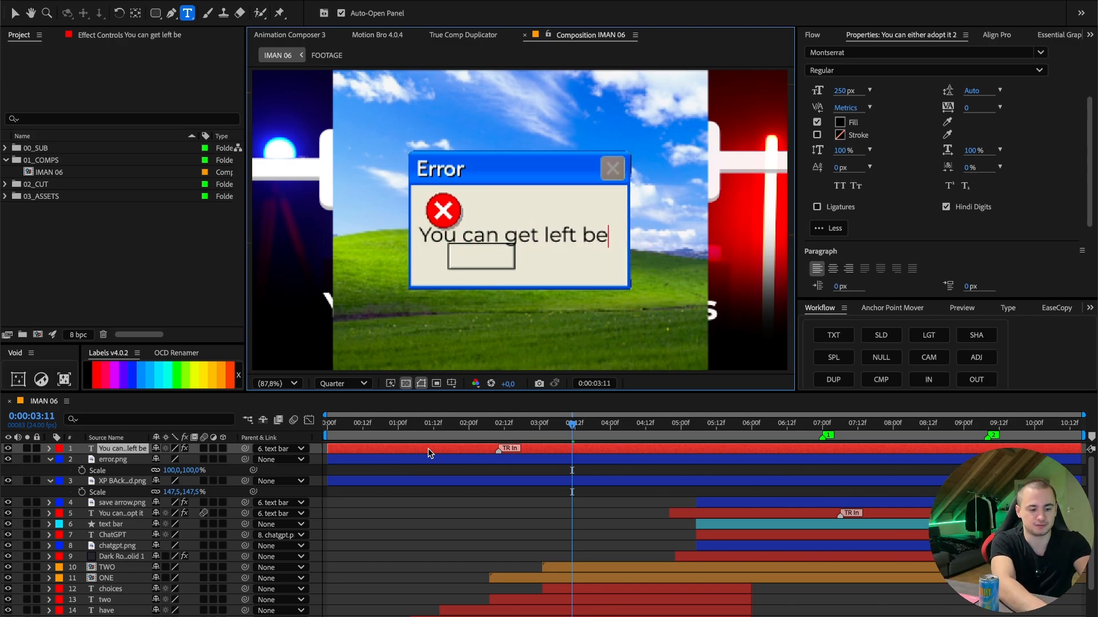
pyautogui.write('nd.')
pyautogui.click(854, 52)
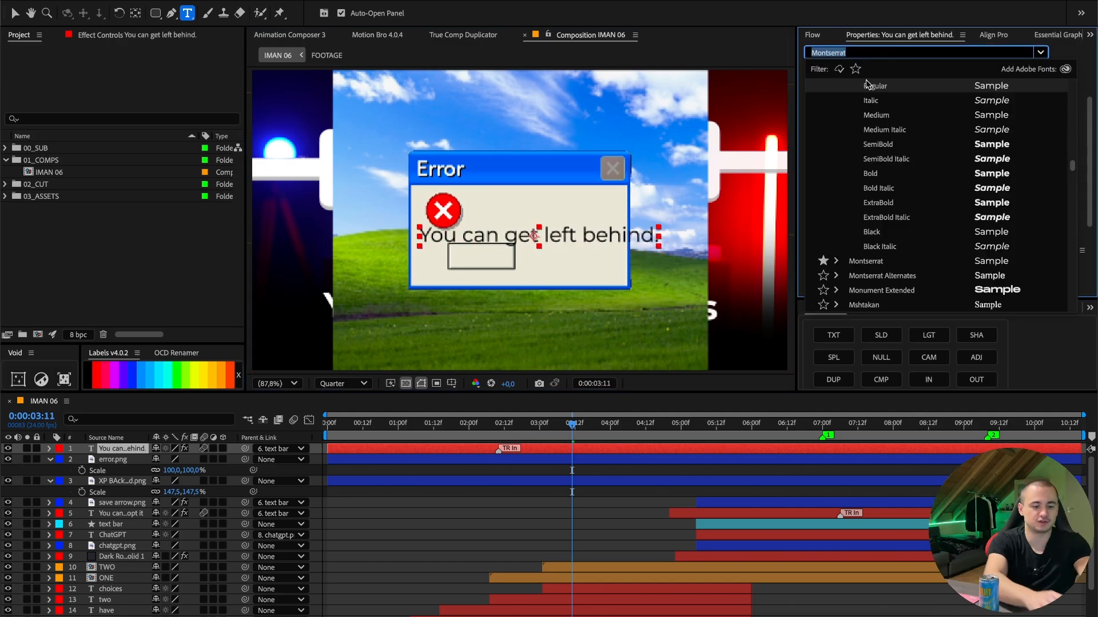
pyautogui.write('Minecraft')
pyautogui.press('Return')
pyautogui.click(113, 452)
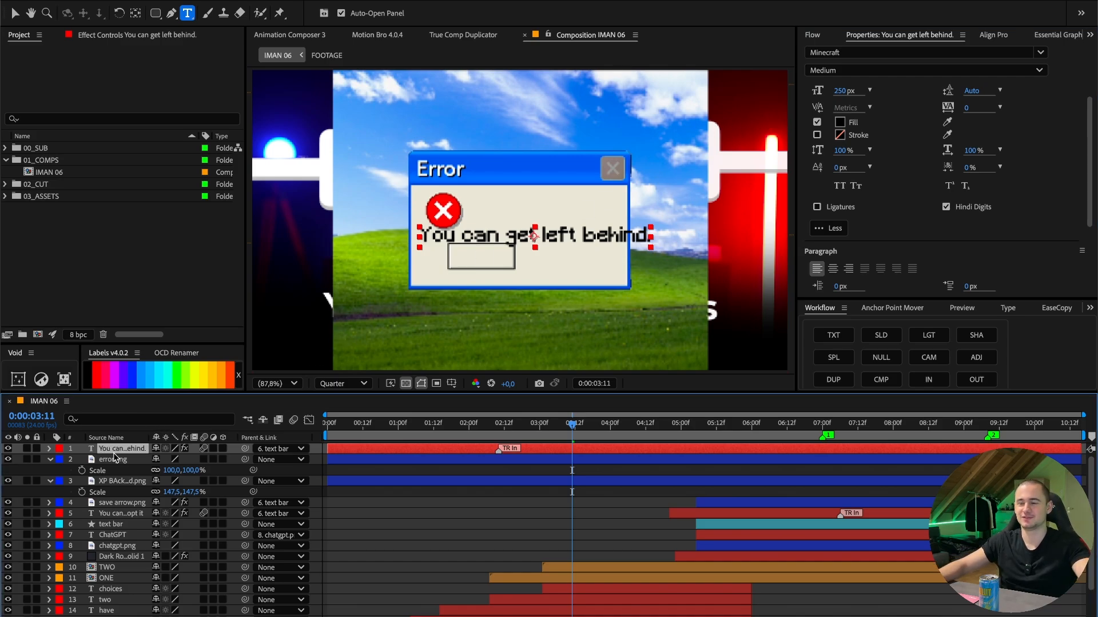
# - Switch to the browser, find the Minecraft font page on dafont.com and accept the site's cookies
pyautogui.click(363, 616)
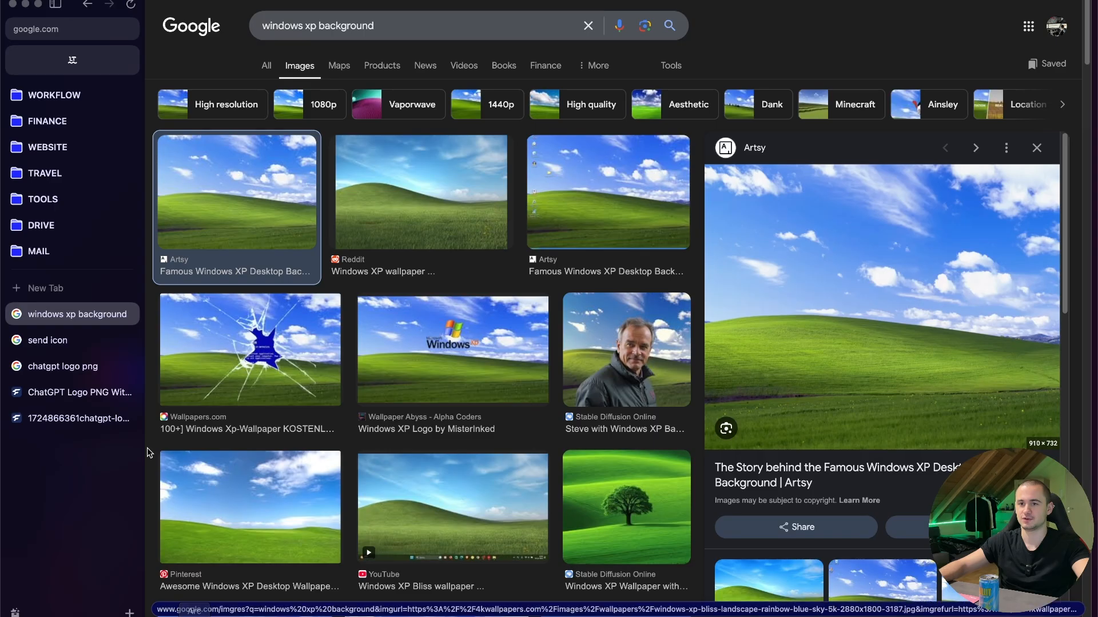
pyautogui.click(44, 291)
pyautogui.write('dafon t mine')
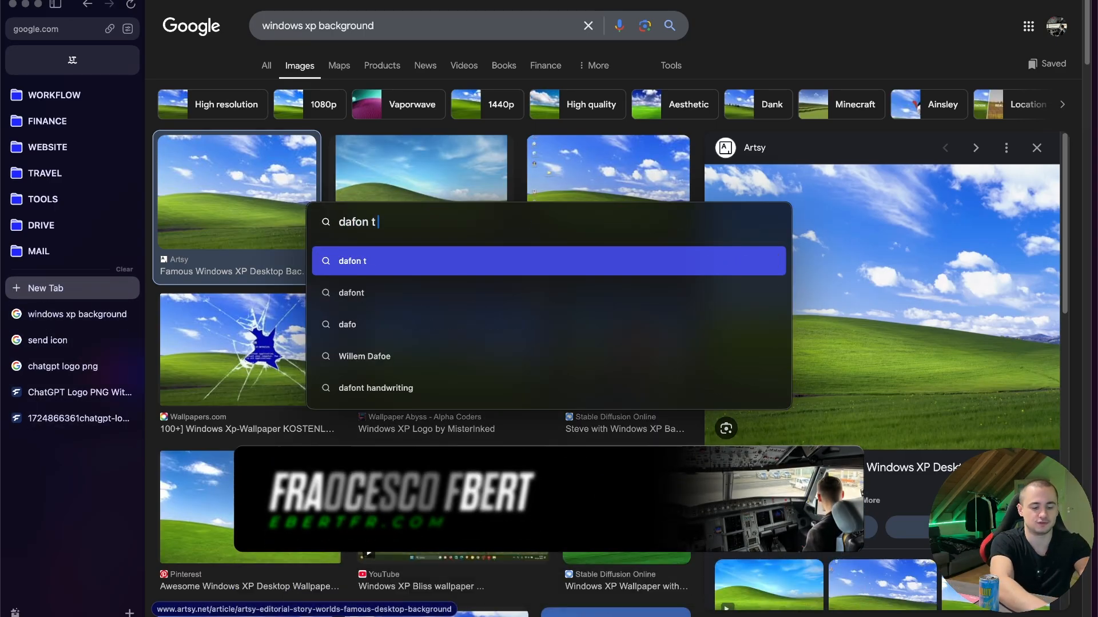
pyautogui.write('cr')
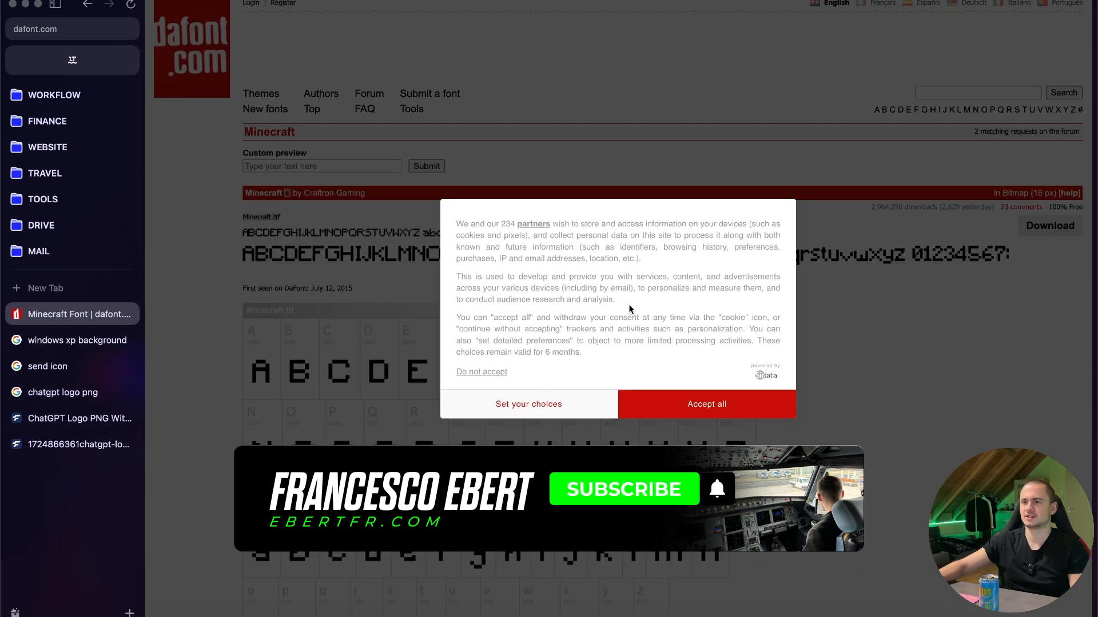
pyautogui.click(708, 404)
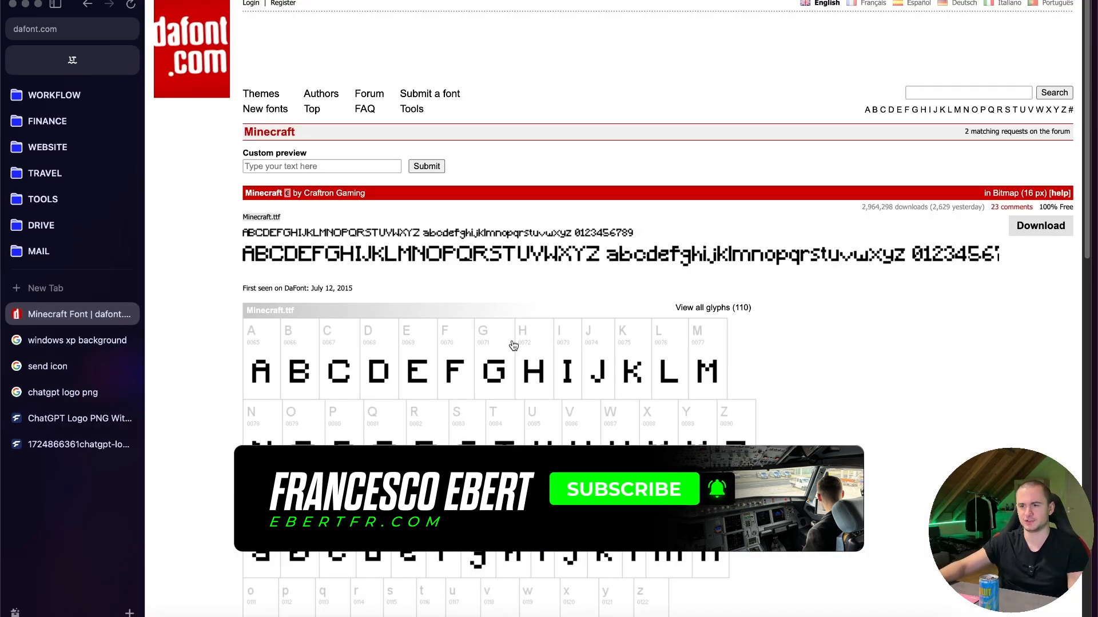
# - Back in After Effects, scale the caption to 18% and place it beside the red error icon, with its TR In marker at 0:00:01:00
pyautogui.click(294, 612)
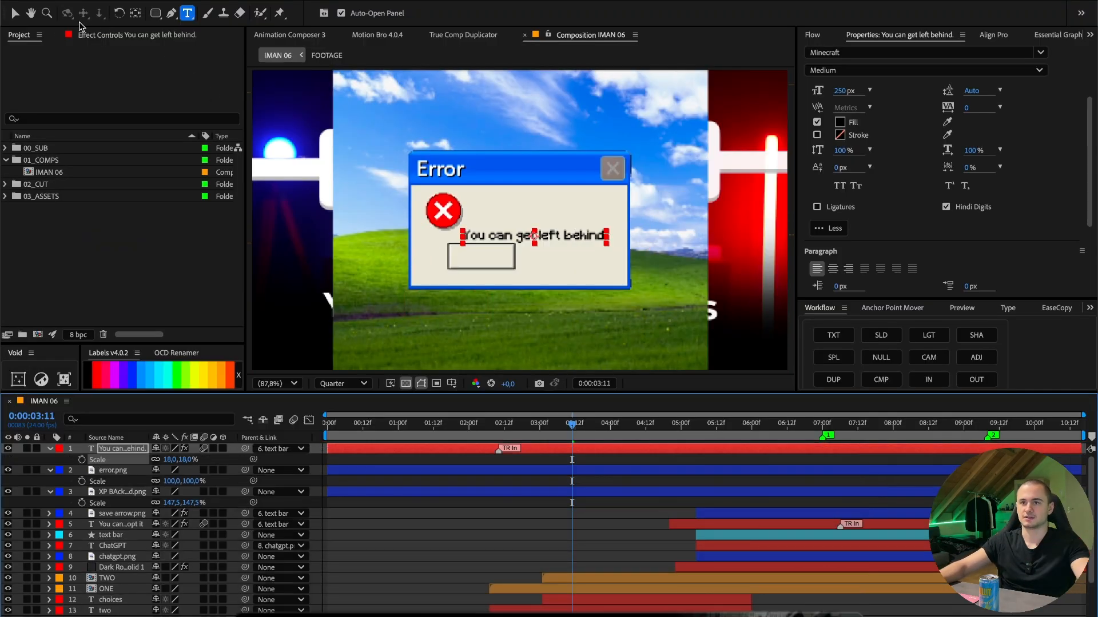
pyautogui.click(18, 15)
pyautogui.moveTo(558, 244); pyautogui.dragTo(561, 235)
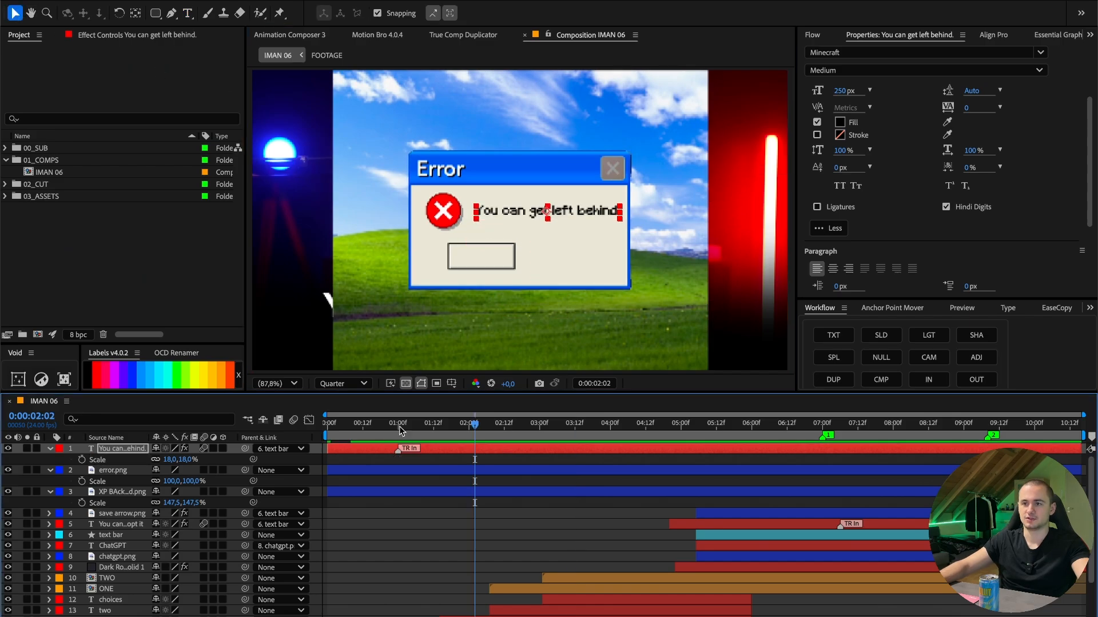
pyautogui.press('space')
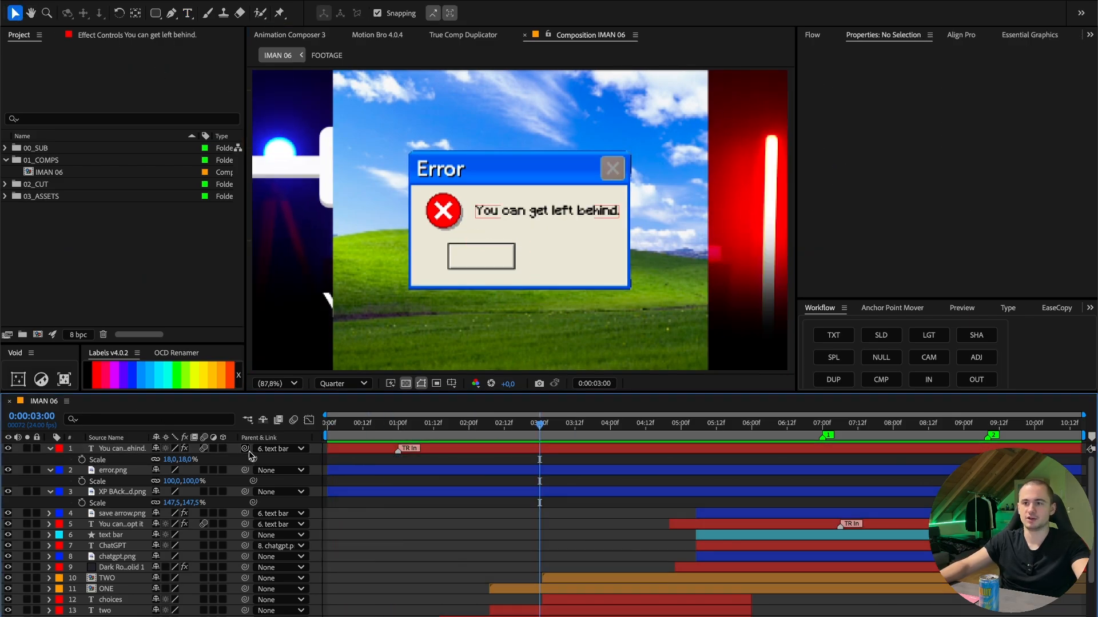
# - Parent the "You can get left behind." layer to error.png and scale error.png to 67%
pyautogui.moveTo(248, 452); pyautogui.dragTo(117, 470)
pyautogui.click(142, 471)
pyautogui.press('s')
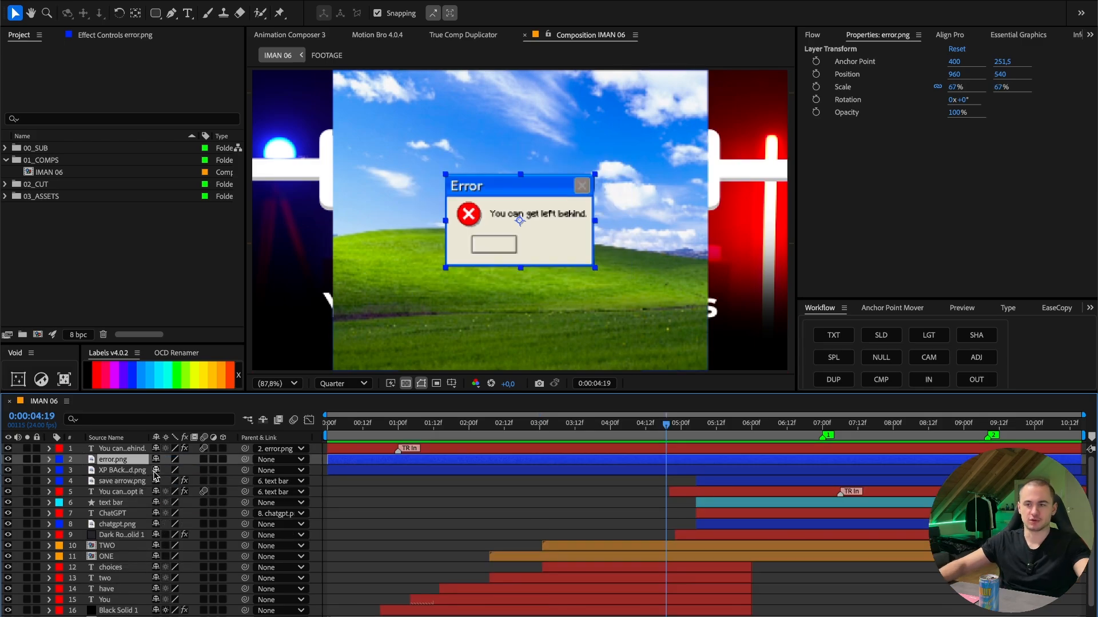
pyautogui.press('s')
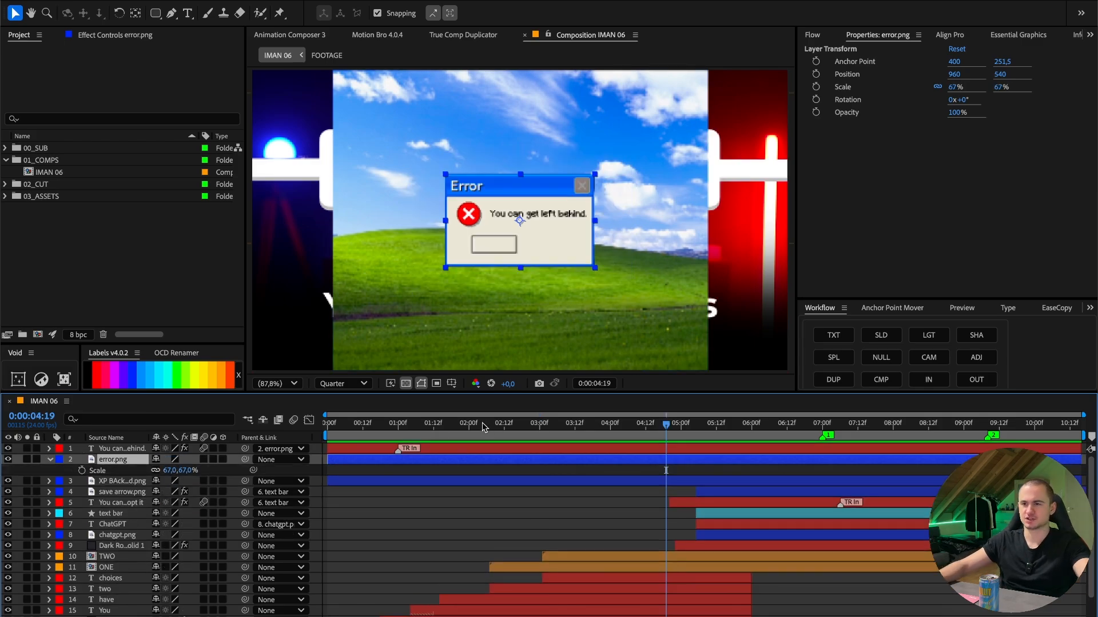
# - Animate the scale of error.png from 0% at 0:00:00:00 to 67% at 0:00:02:00 and preview it
pyautogui.click(469, 428)
pyautogui.click(82, 470)
pyautogui.press('Home')
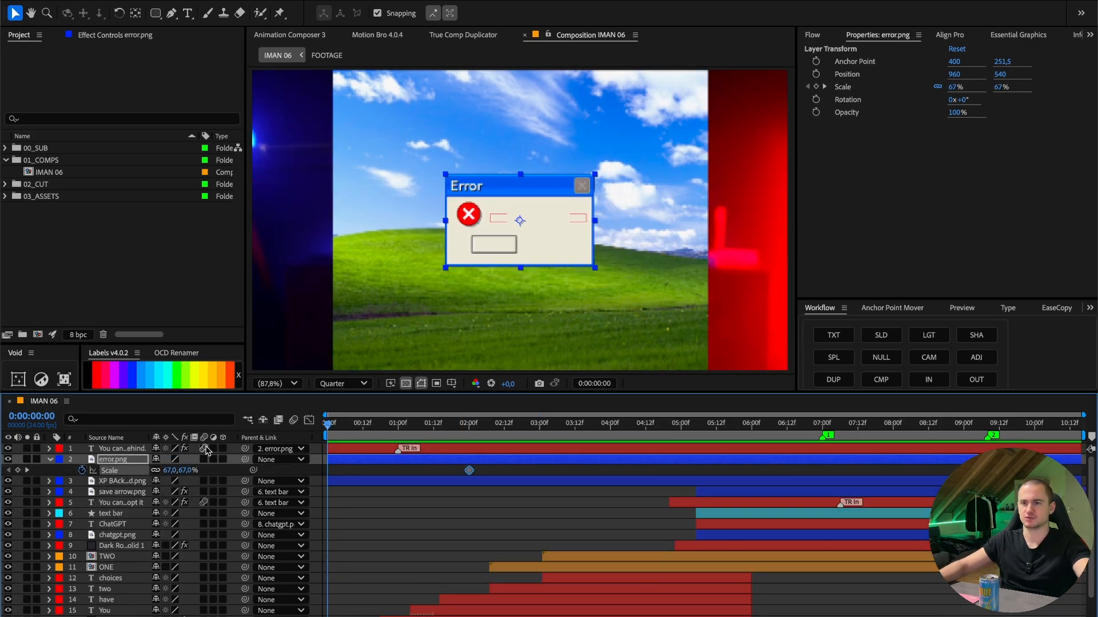
pyautogui.write('0')
pyautogui.press('Return')
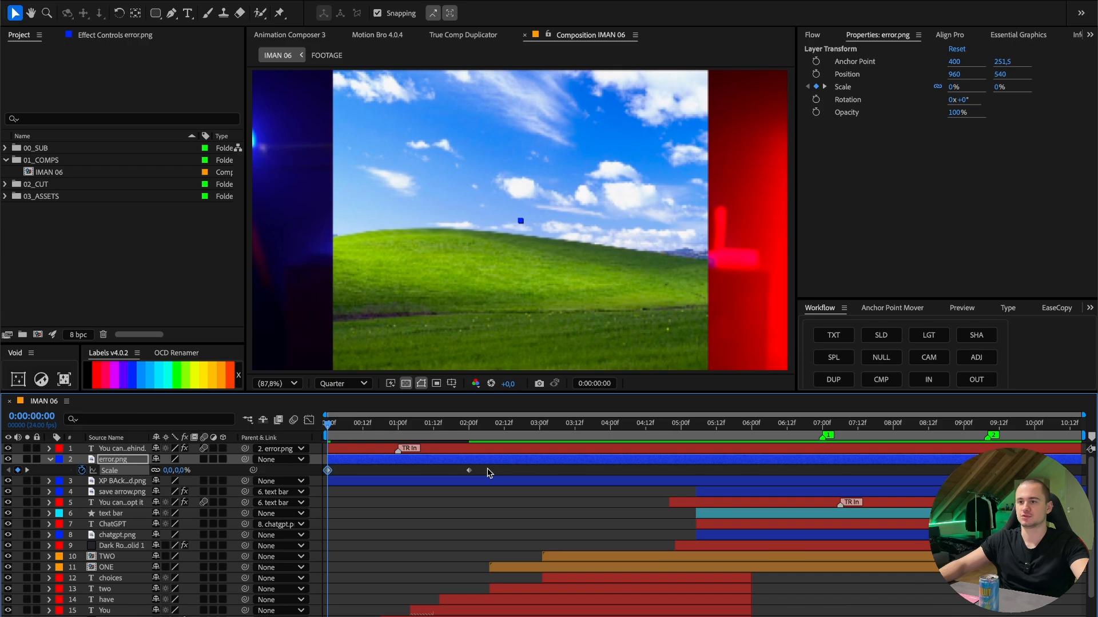
pyautogui.press('space')
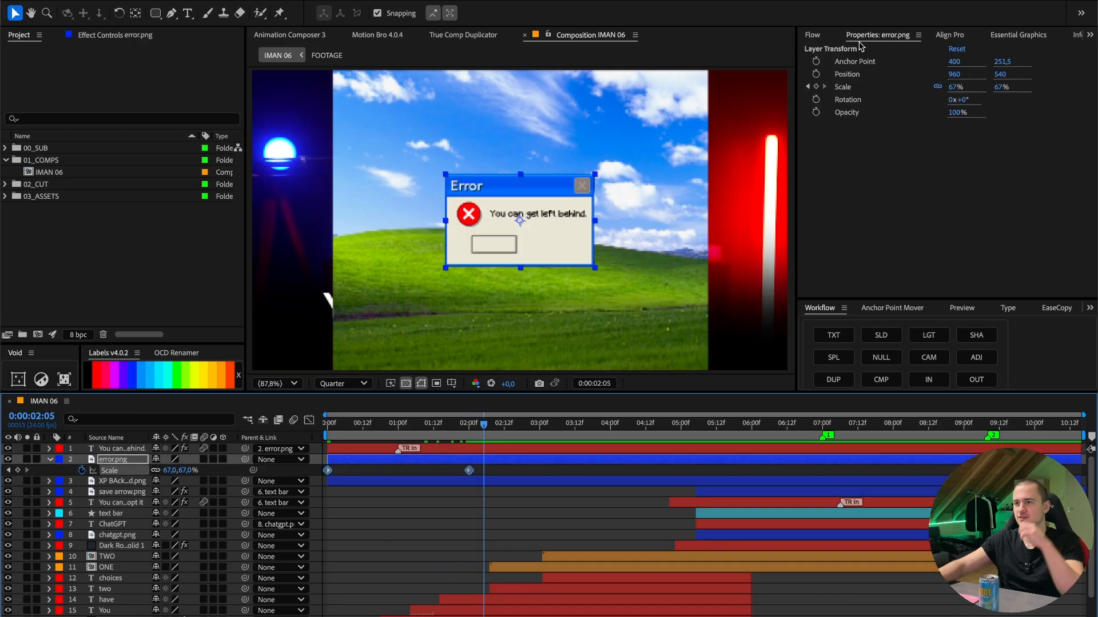
# - Apply the fastout curve to the error.png scale keyframes in Flow and preview the pop-up from the start
pyautogui.click(812, 35)
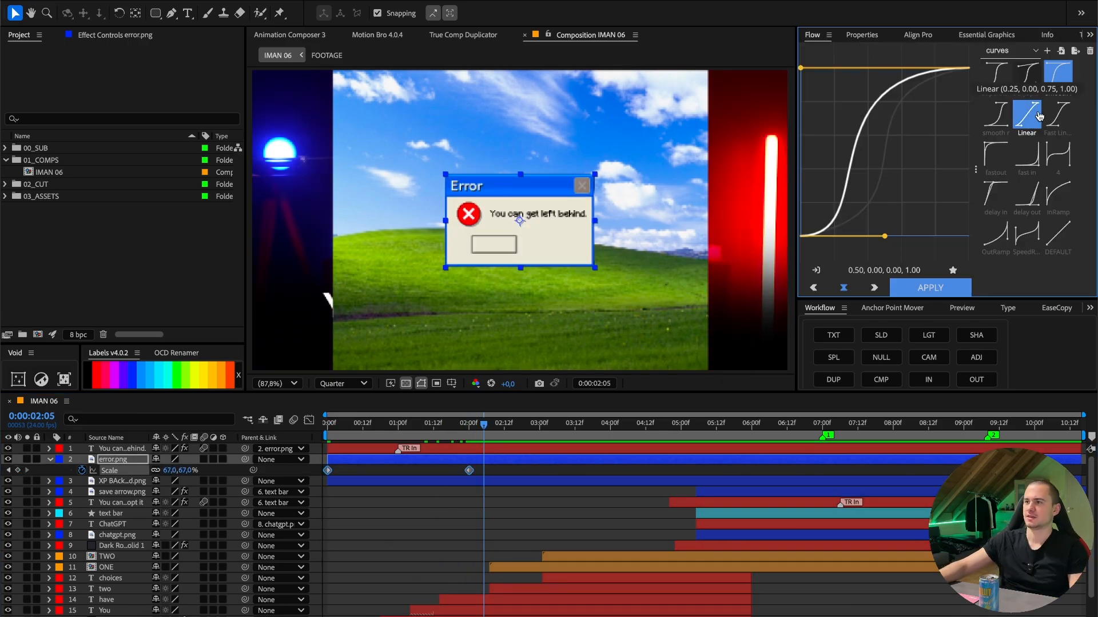
pyautogui.click(1056, 196)
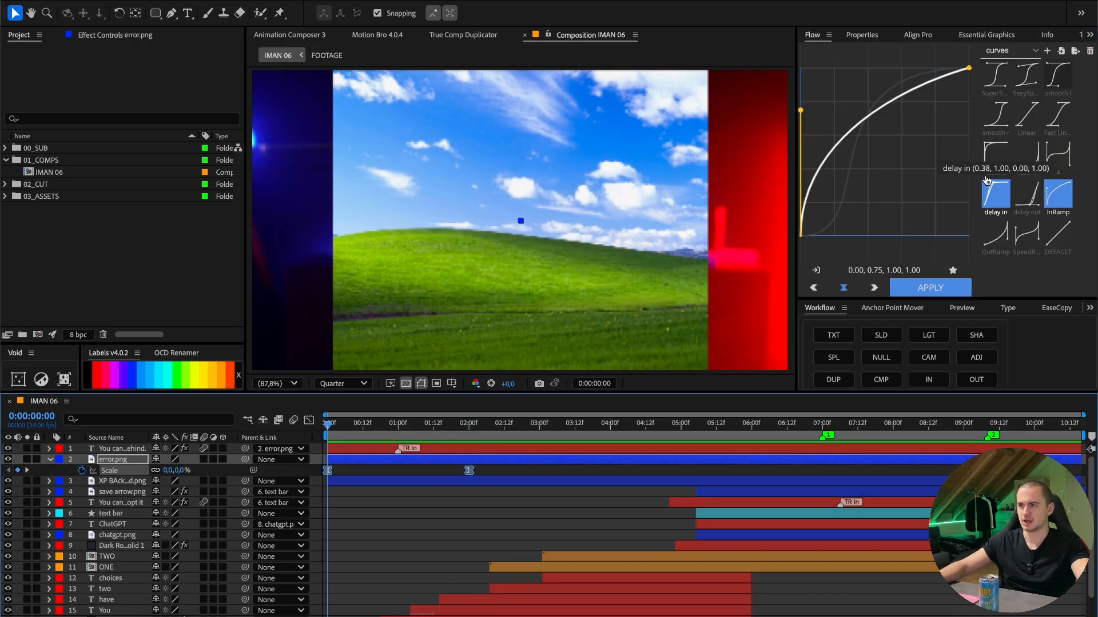
pyautogui.click(996, 154)
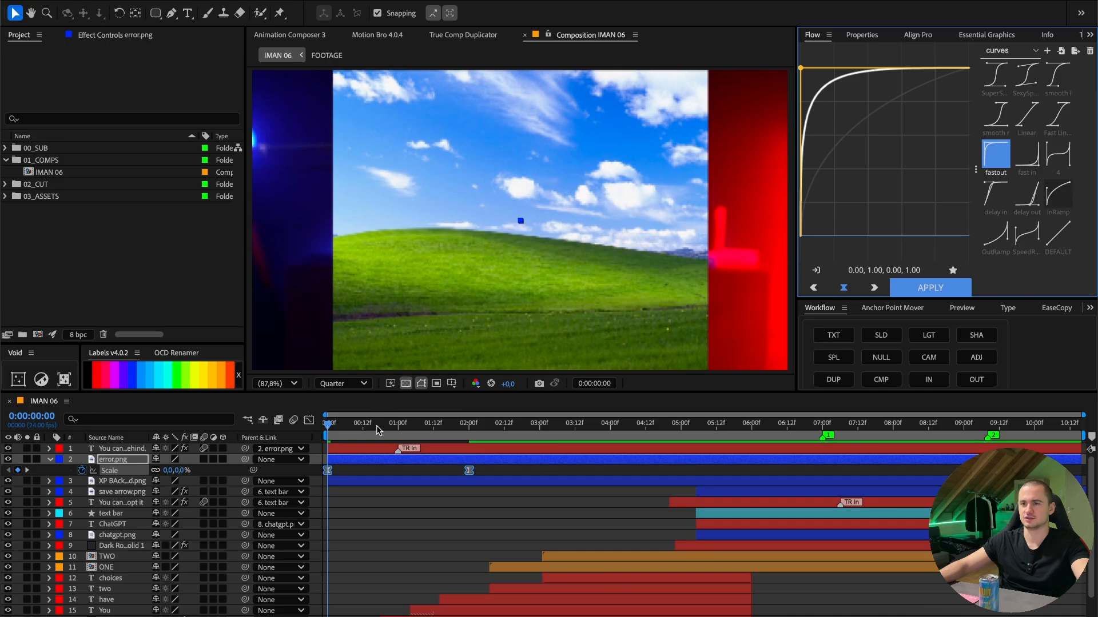
pyautogui.click(327, 425)
pyautogui.press('space')
pyautogui.press('space')
# - Pre-compose the caption, error.png and XP background layers as XP ANIMATION and start it at about marker 1
pyautogui.hotkey('ctrl', 'a')
pyautogui.press('u')
pyautogui.click(335, 449)
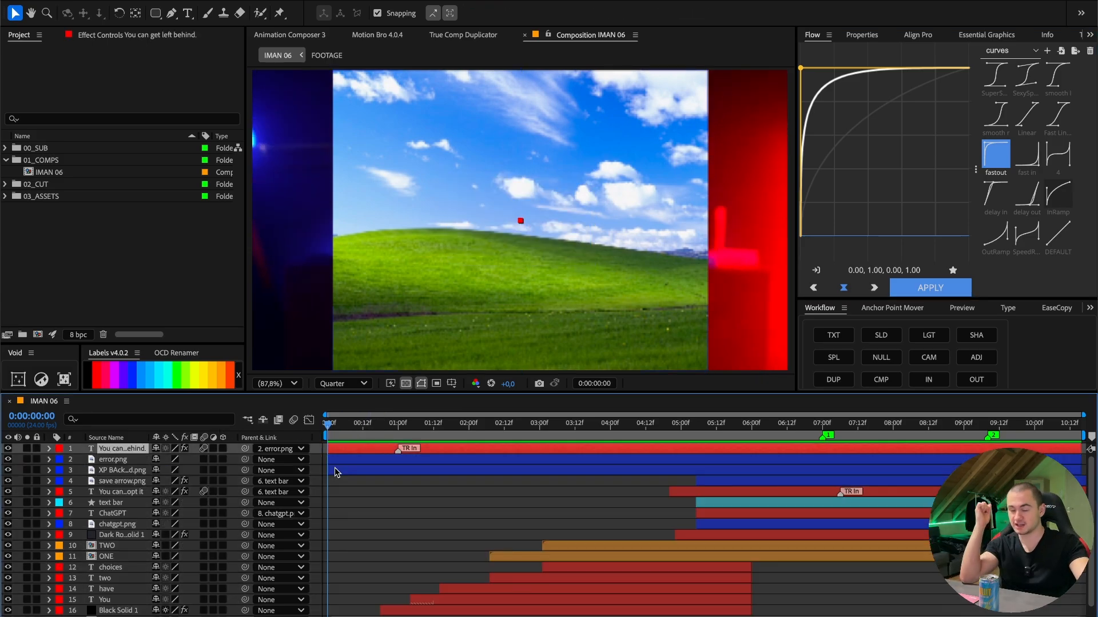
pyautogui.keyDown('shift'); pyautogui.click(335, 470); pyautogui.keyUp('shift')
pyautogui.moveTo(336, 426); pyautogui.dragTo(498, 423)
pyautogui.rightClick(415, 466)
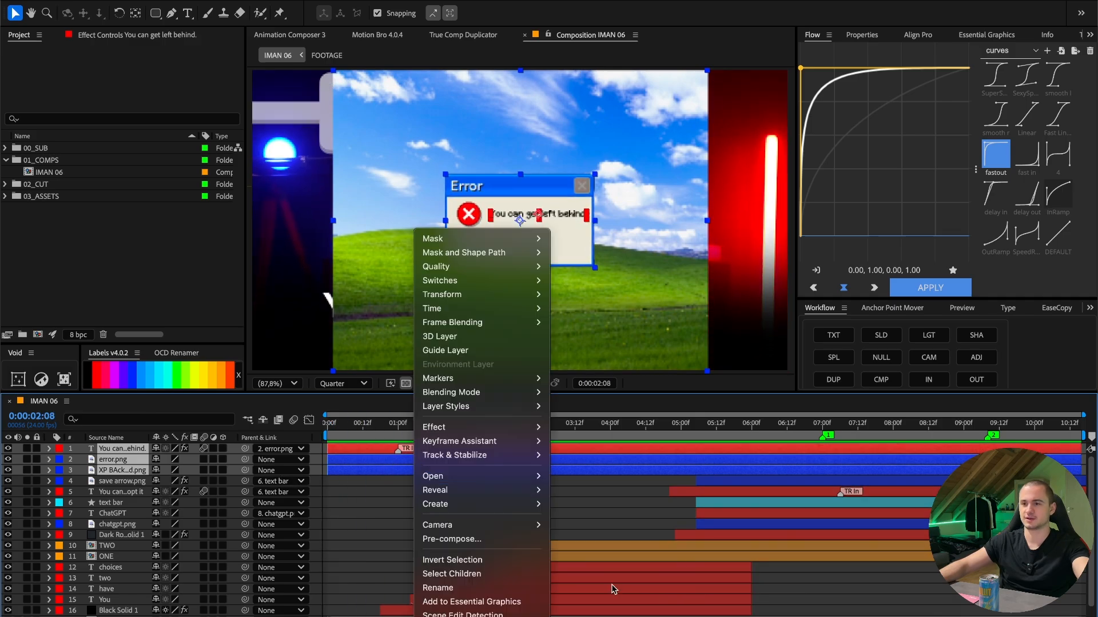
pyautogui.click(490, 541)
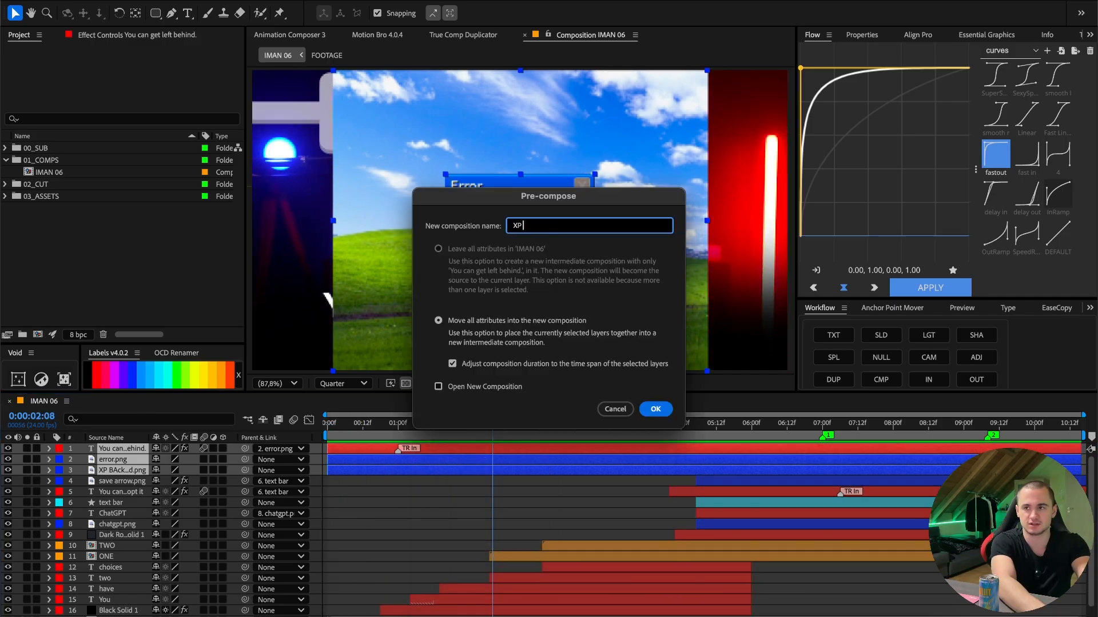
pyautogui.write('XP ANIMATIO')
pyautogui.write('N')
pyautogui.press('Return')
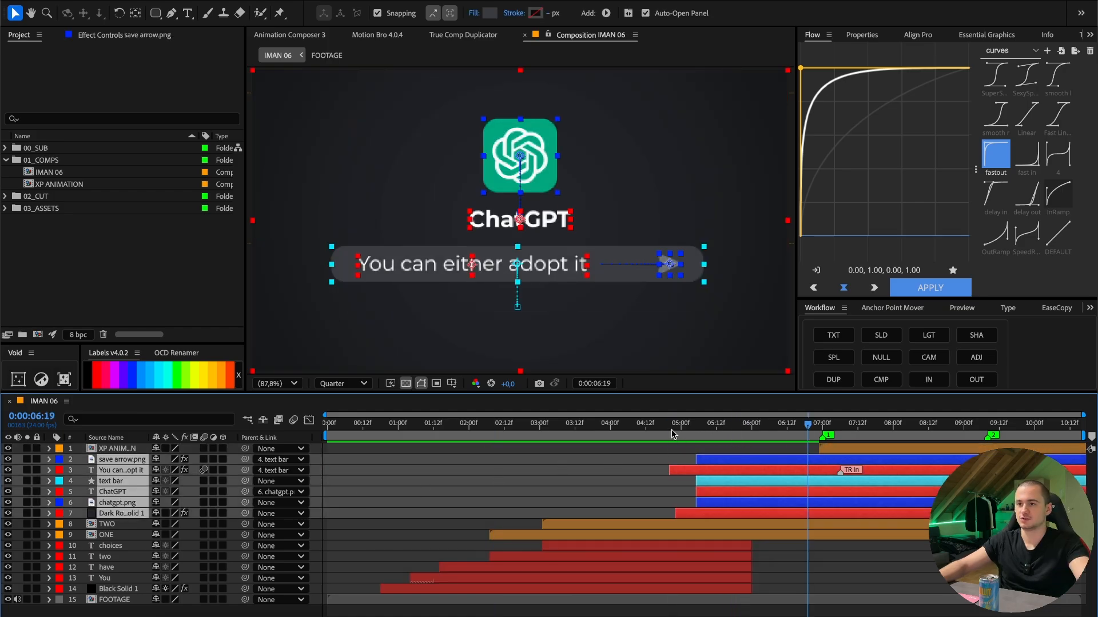
# - Pre-compose the six ChatGPT scene layers, from save arrow.png to the dark solid, as GPT ANIMATION
pyautogui.press('pageup')
pyautogui.hotkey('ctrl', 'shift', 'c')
pyautogui.write('C')
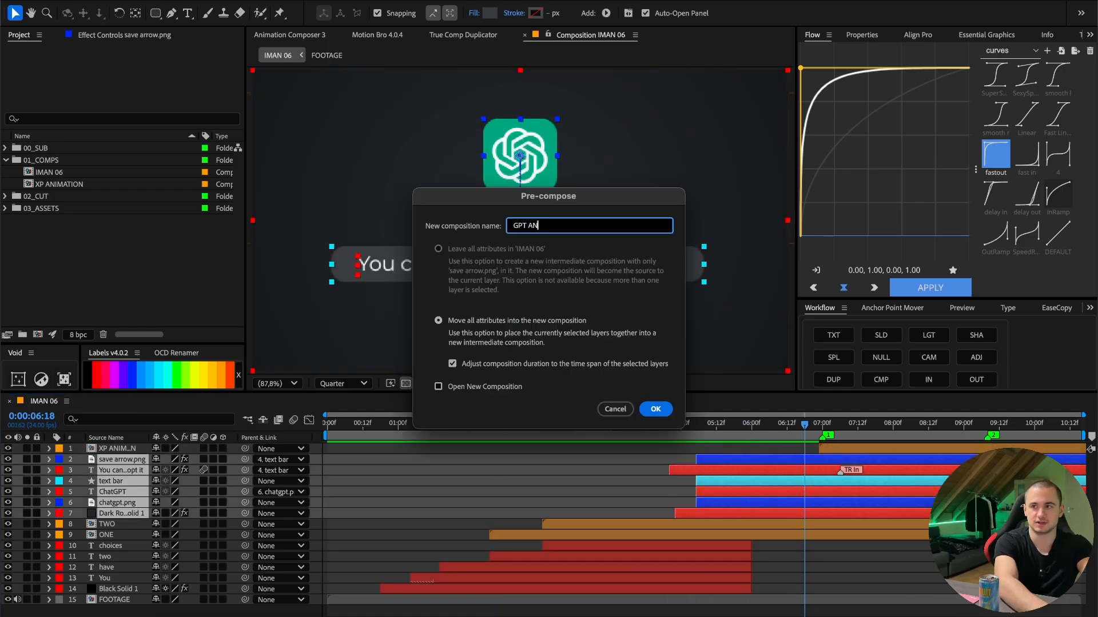
pyautogui.write('PT ANIMA')
pyautogui.write('TION')
pyautogui.press('Return')
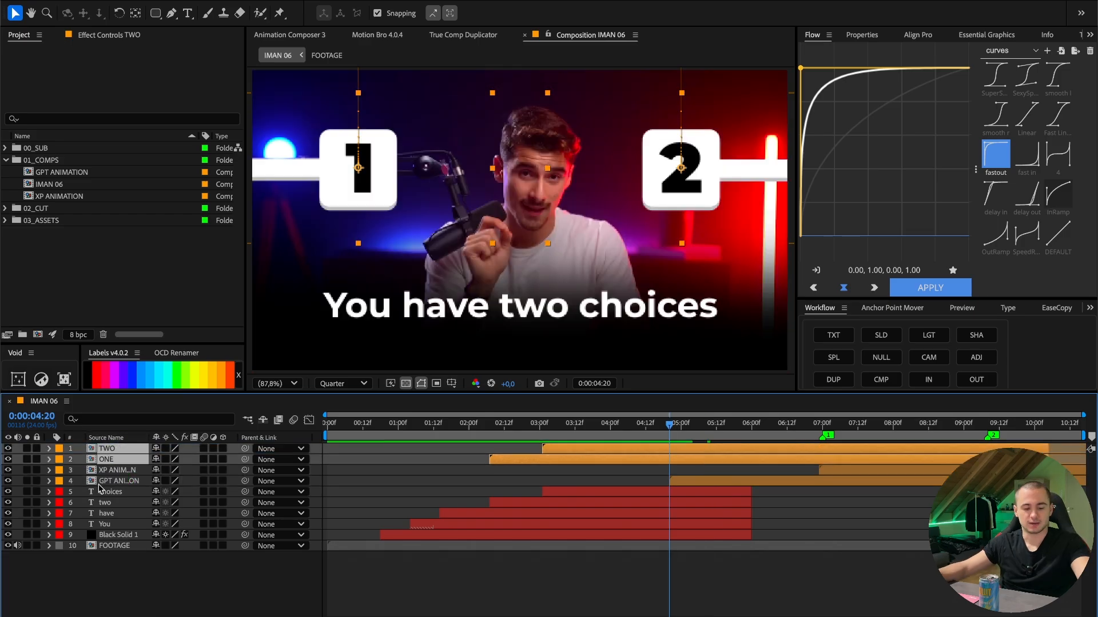
# - Bring the TWO and ONE layers on top and add X Position, Y Position and Scale keyframes at 0:00:04:20
pyautogui.press('u')
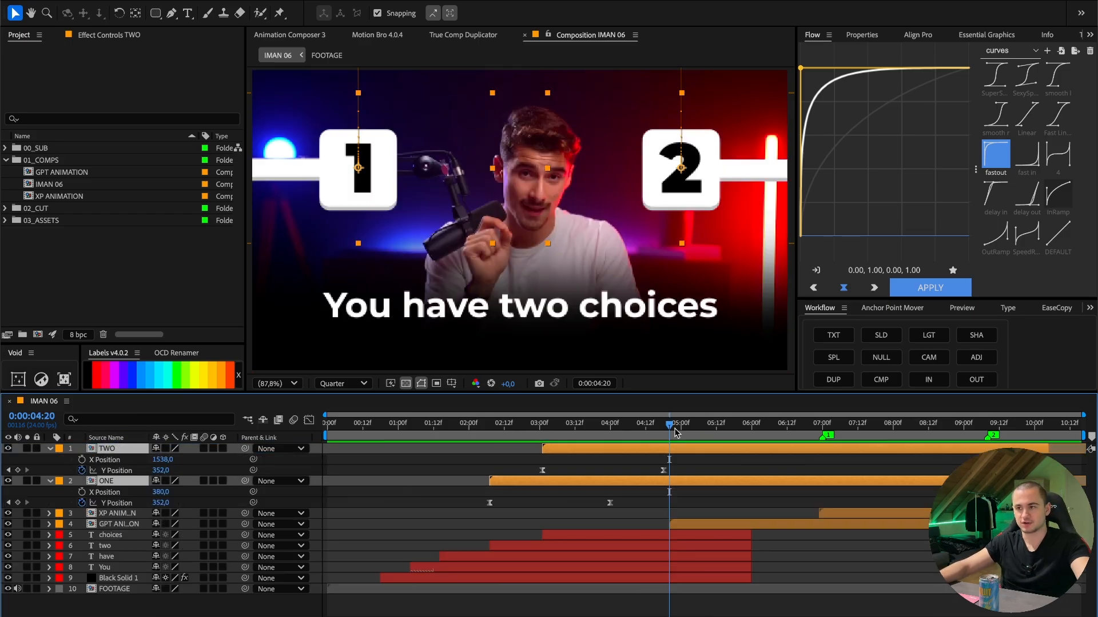
pyautogui.click(82, 459)
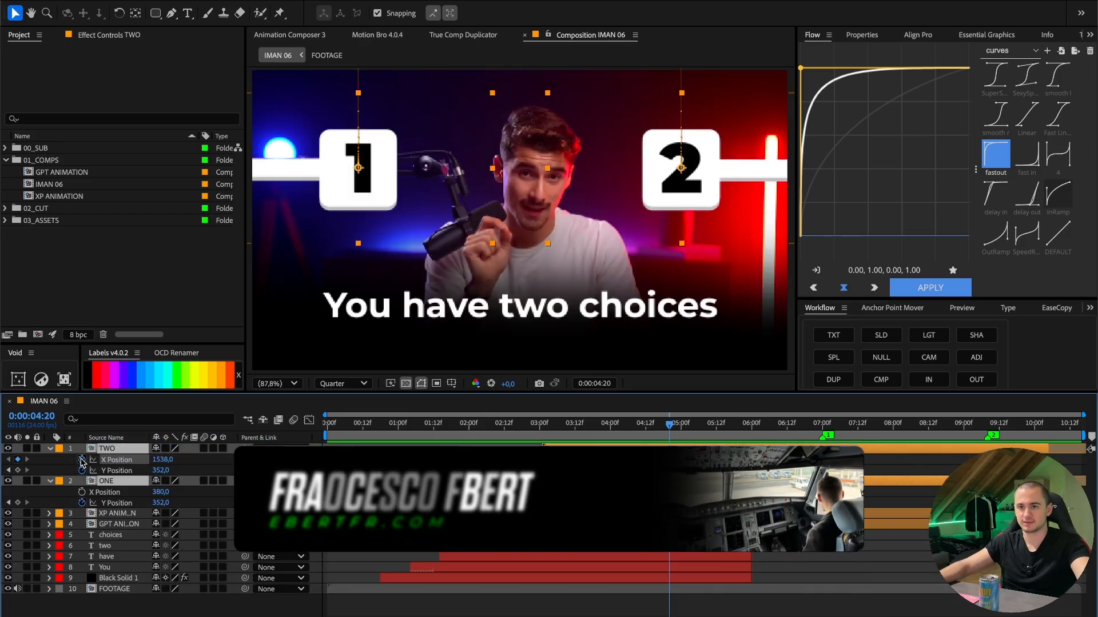
pyautogui.click(18, 503)
pyautogui.click(18, 470)
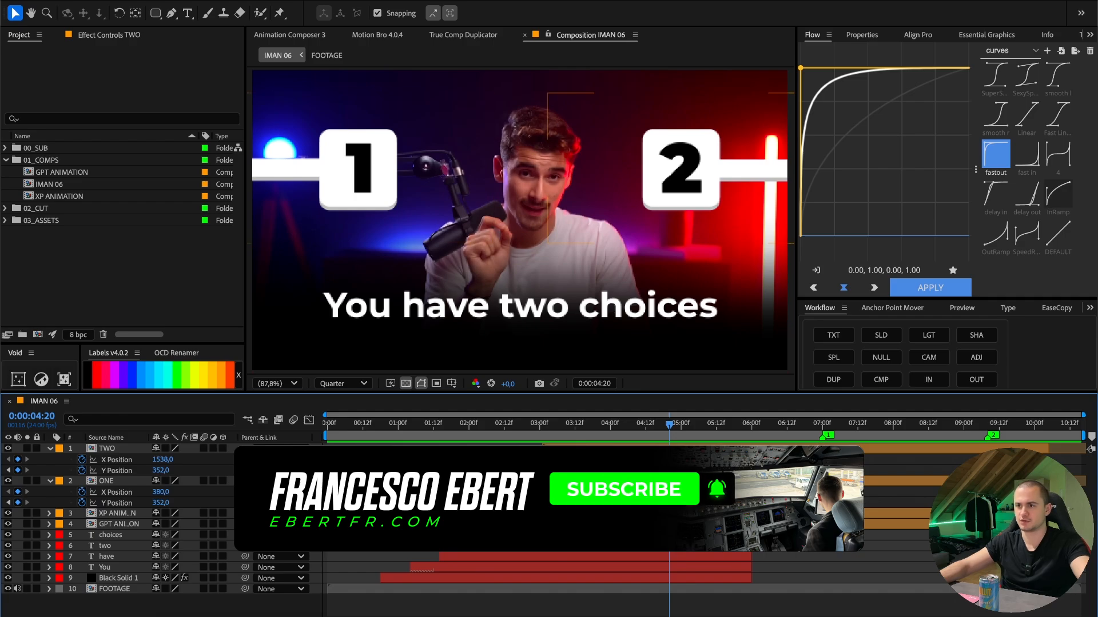
pyautogui.click(106, 448)
pyautogui.keyDown('shift'); pyautogui.click(106, 482); pyautogui.keyUp('shift')
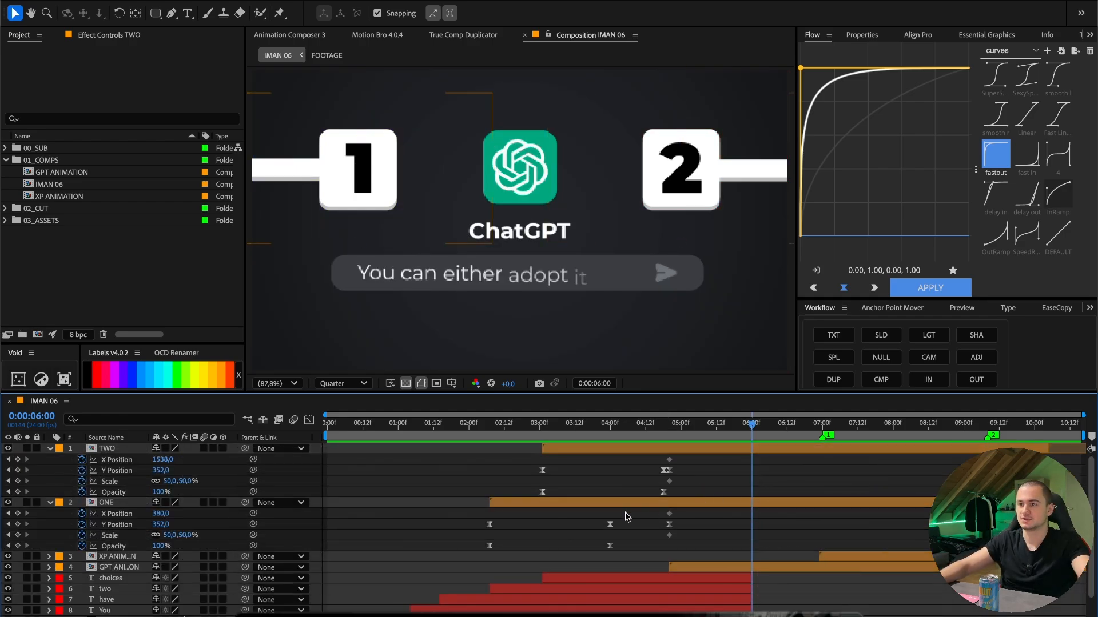
# - At 0:00:06:00, scale TWO and ONE to 30% and move them to the frame's upper corners at Y 190
pyautogui.click(189, 481)
pyautogui.write('30')
pyautogui.press('Return')
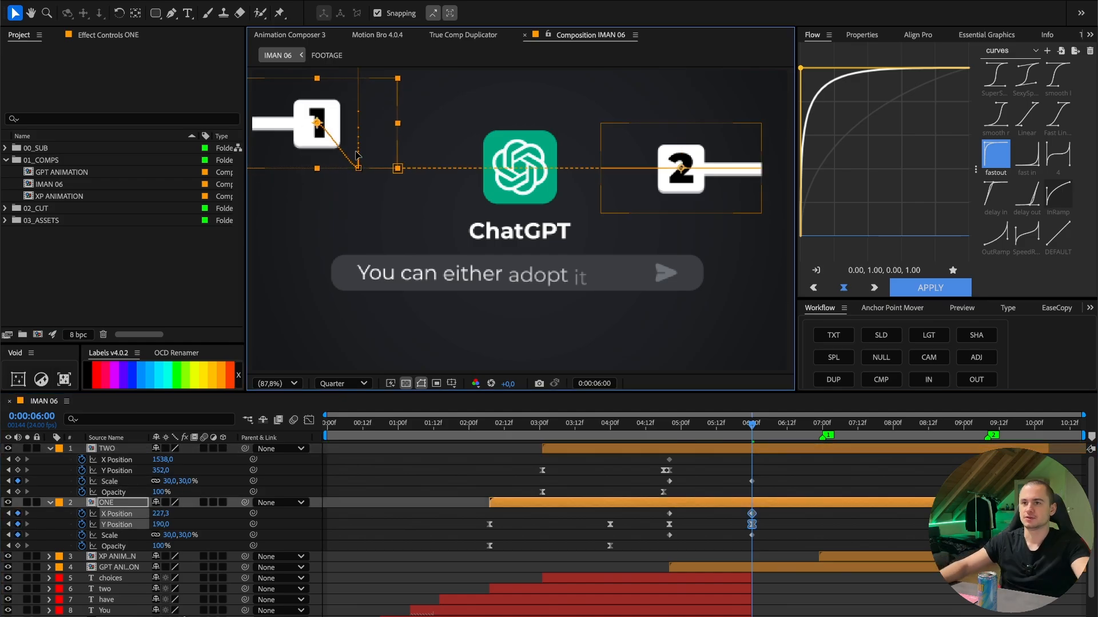
pyautogui.moveTo(357, 155); pyautogui.dragTo(367, 149)
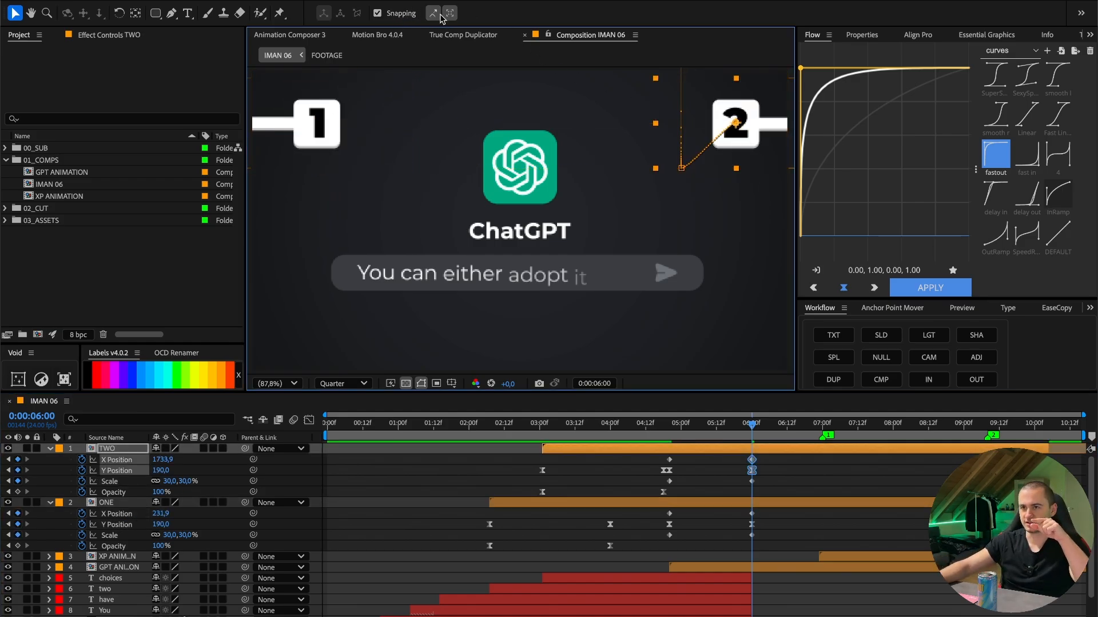
# - Show the proportional grid and align the number cards with it, TWO at X 1679.3 and ONE at X 236.5
pyautogui.moveTo(776, 150); pyautogui.dragTo(742, 140)
pyautogui.click(452, 383)
pyautogui.click(468, 411)
pyautogui.click(735, 503)
pyautogui.moveTo(336, 128); pyautogui.dragTo(340, 128)
pyautogui.click(178, 466)
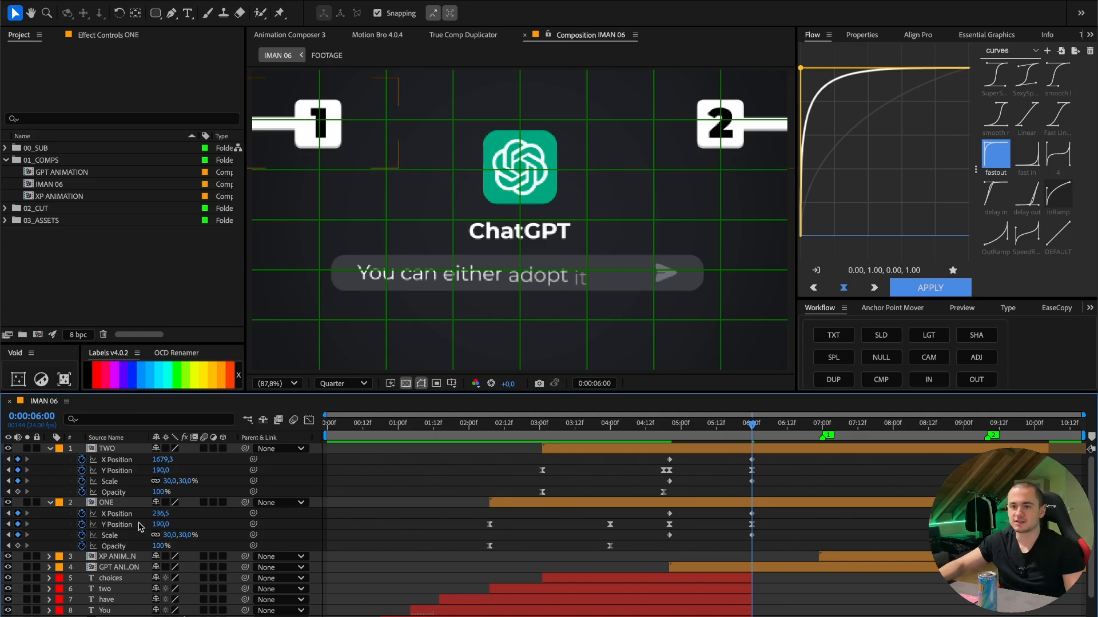
# - Push the TWO card out of the frame at 0:00:06:00 by setting its X Position to 2051.3
pyautogui.moveTo(159, 514); pyautogui.dragTo(203, 511)
pyautogui.hotkey('ctrl', 'z')
pyautogui.moveTo(171, 460); pyautogui.dragTo(369, 455)
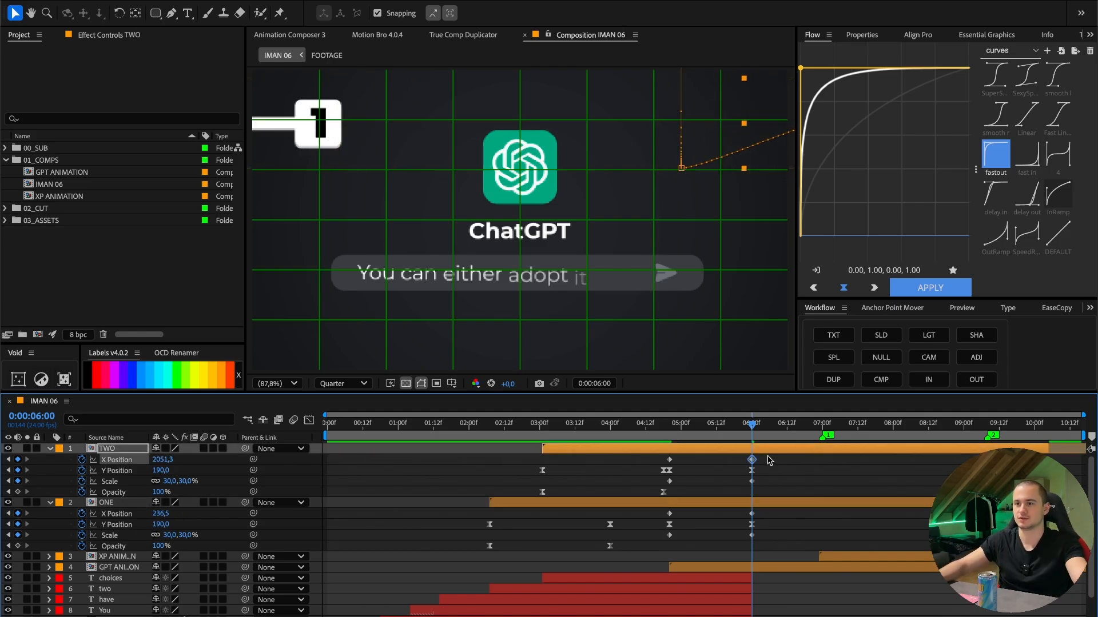
# - Apply the smooth curve to the last position and scale keyframe pairs of TWO and ONE, and preview the transition
pyautogui.moveTo(768, 456); pyautogui.dragTo(668, 535)
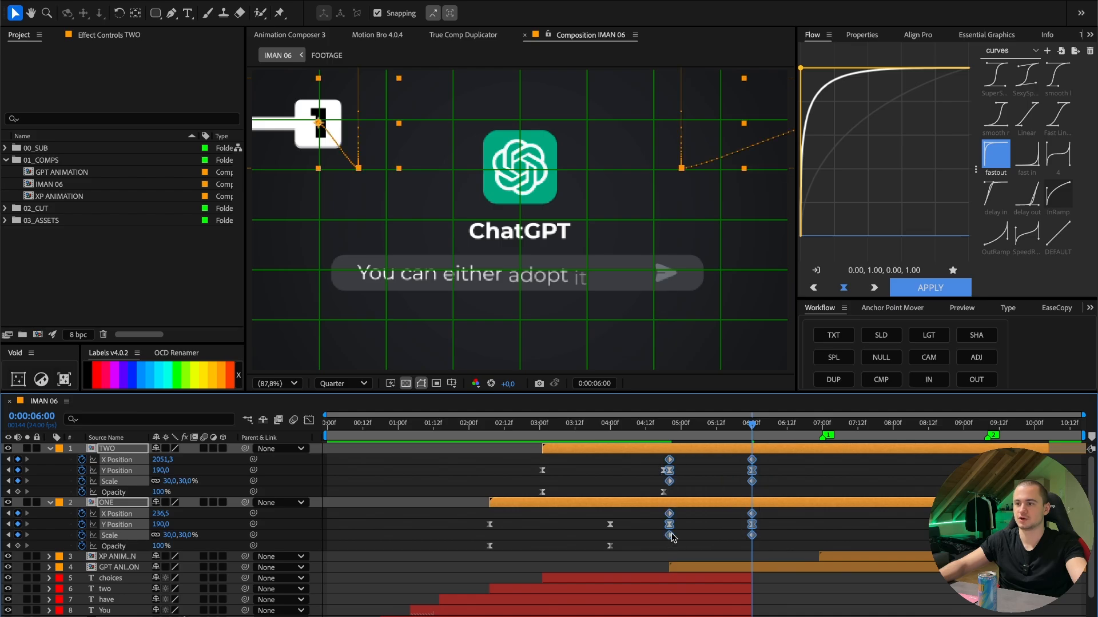
pyautogui.click(1058, 74)
pyautogui.click(666, 430)
pyautogui.press('space')
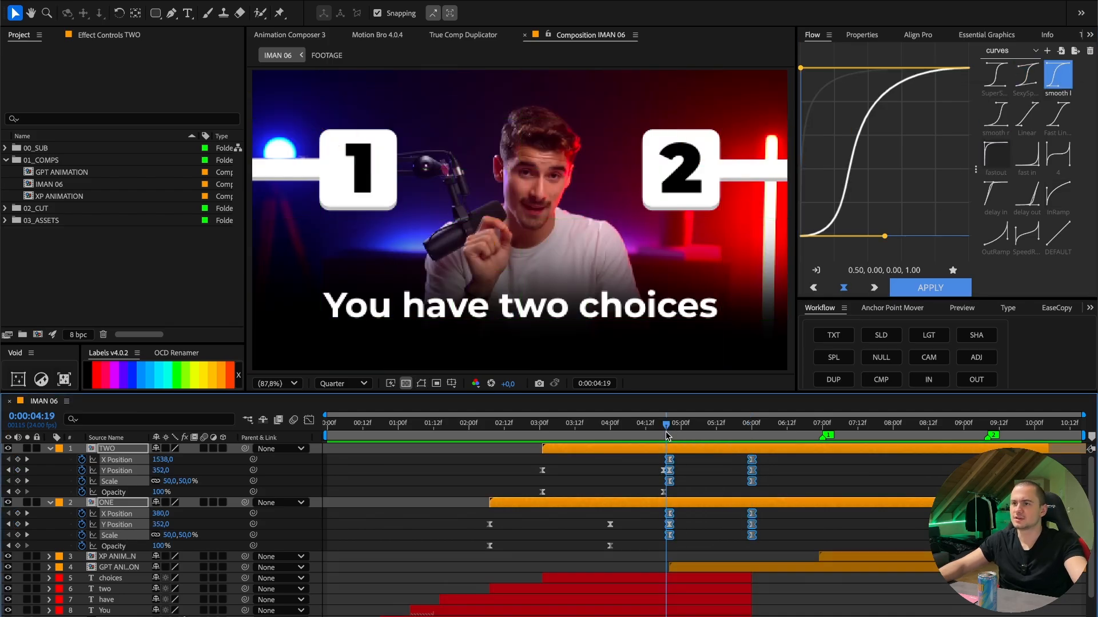
pyautogui.press('space')
pyautogui.click(1058, 79)
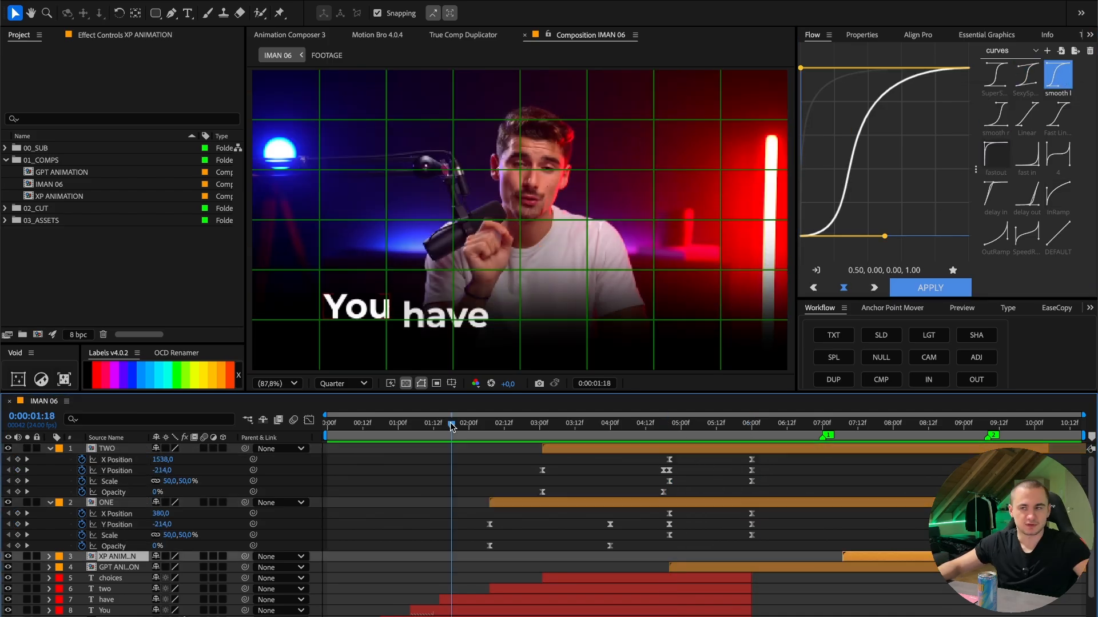
pyautogui.press('space')
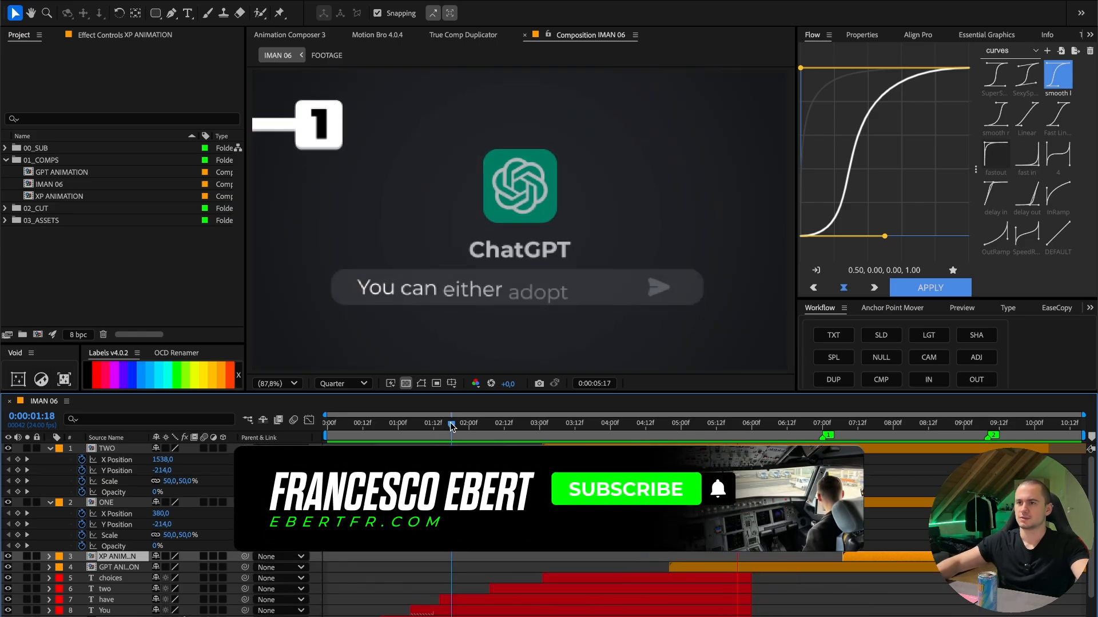
# - Preview the animation and place marker 1 at 0:00:07:06 and marker 2 at 0:00:08:13
pyautogui.press('space')
pyautogui.moveTo(668, 426); pyautogui.dragTo(795, 430)
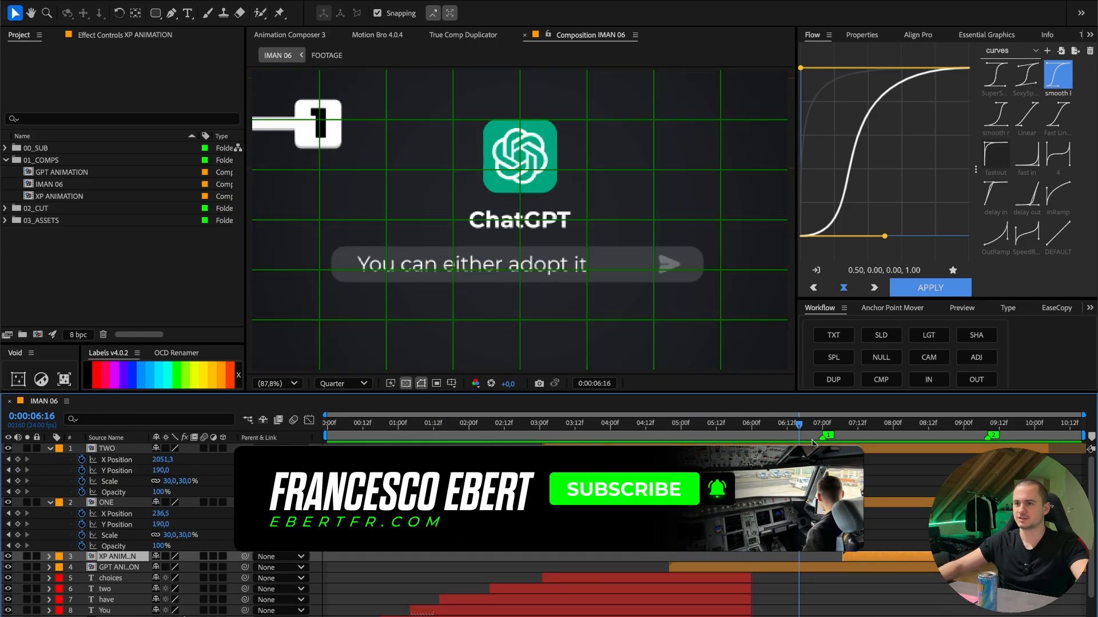
pyautogui.press('space')
pyautogui.press('space')
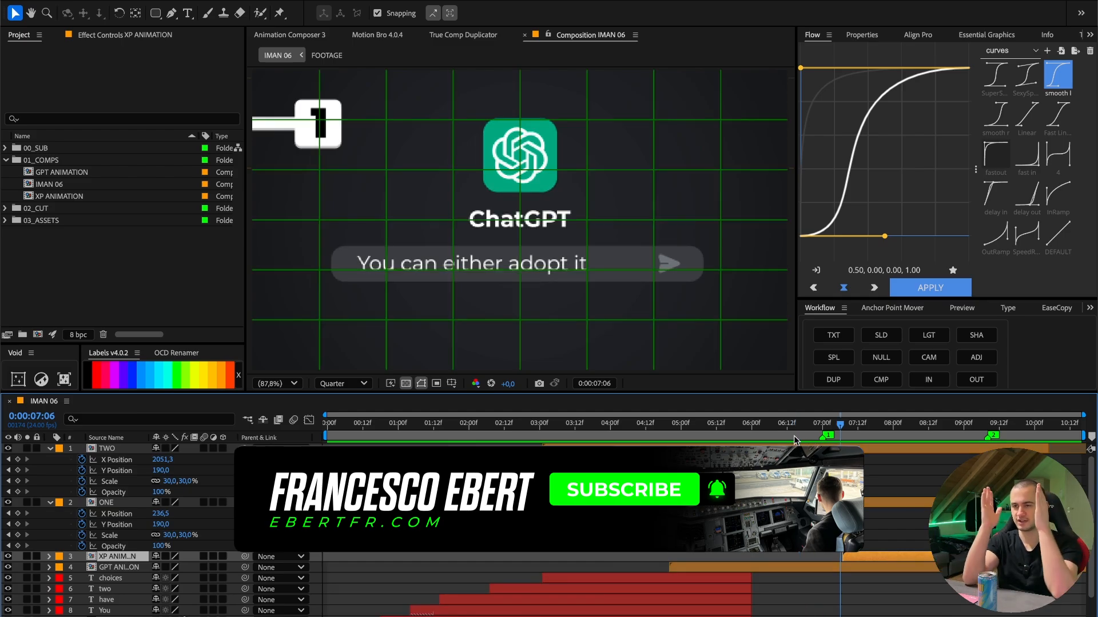
pyautogui.hotkey('shift', '1')
pyautogui.moveTo(842, 427); pyautogui.dragTo(930, 440)
pyautogui.hotkey('shift', '2')
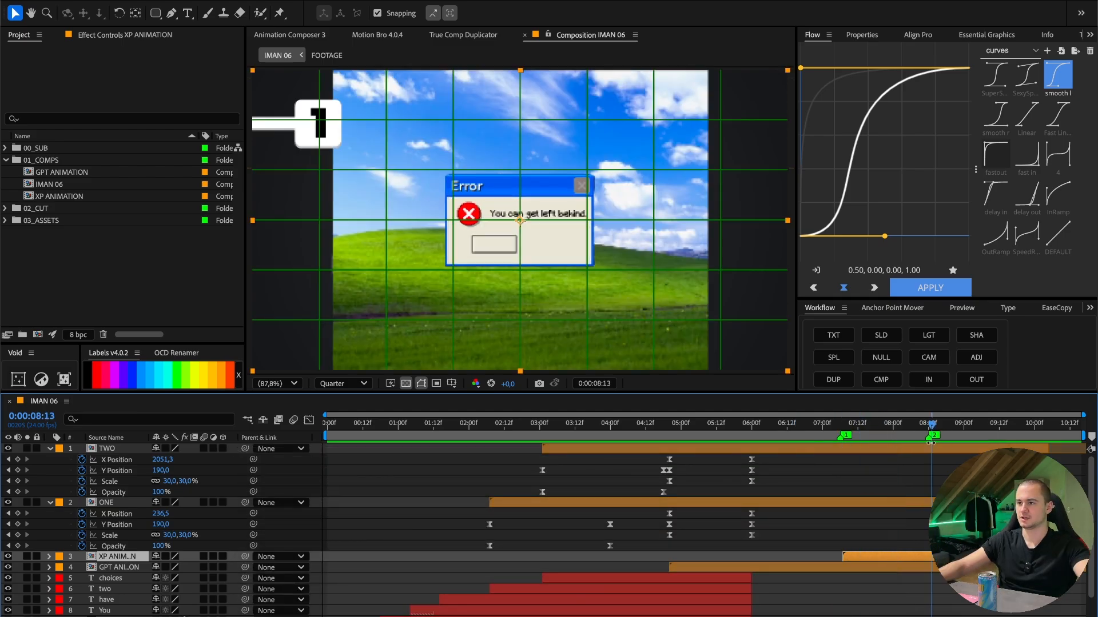
# - Keyframe TWO's X Position at 2051.3 at 0:00:07:06 and 1681.3 at 0:00:08:13, and give the pair the fastout curve
pyautogui.click(839, 423)
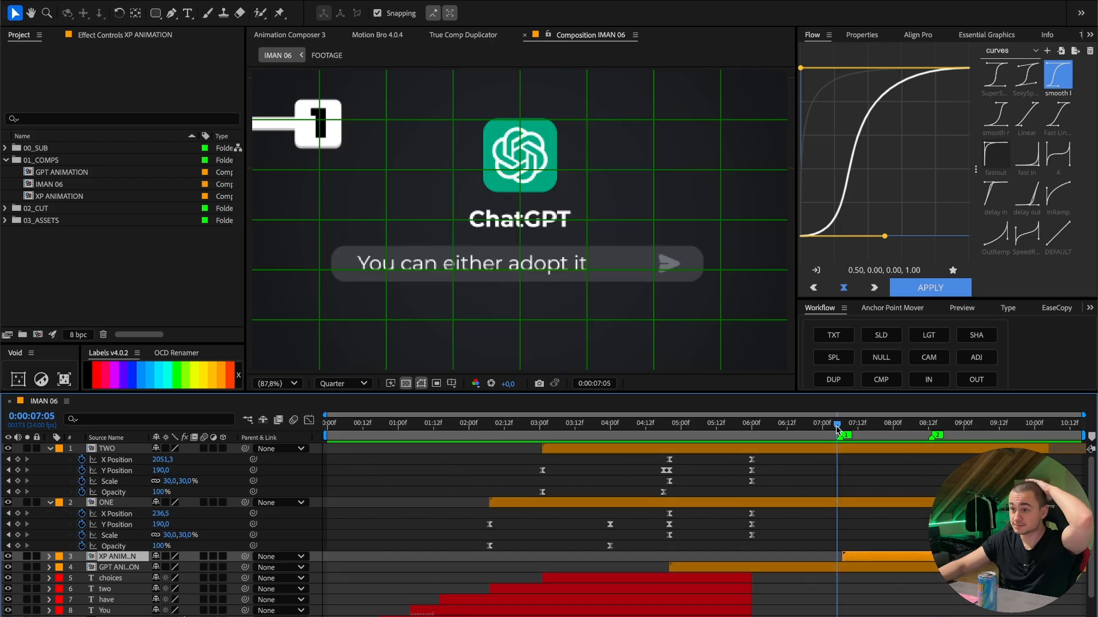
pyautogui.click(751, 471)
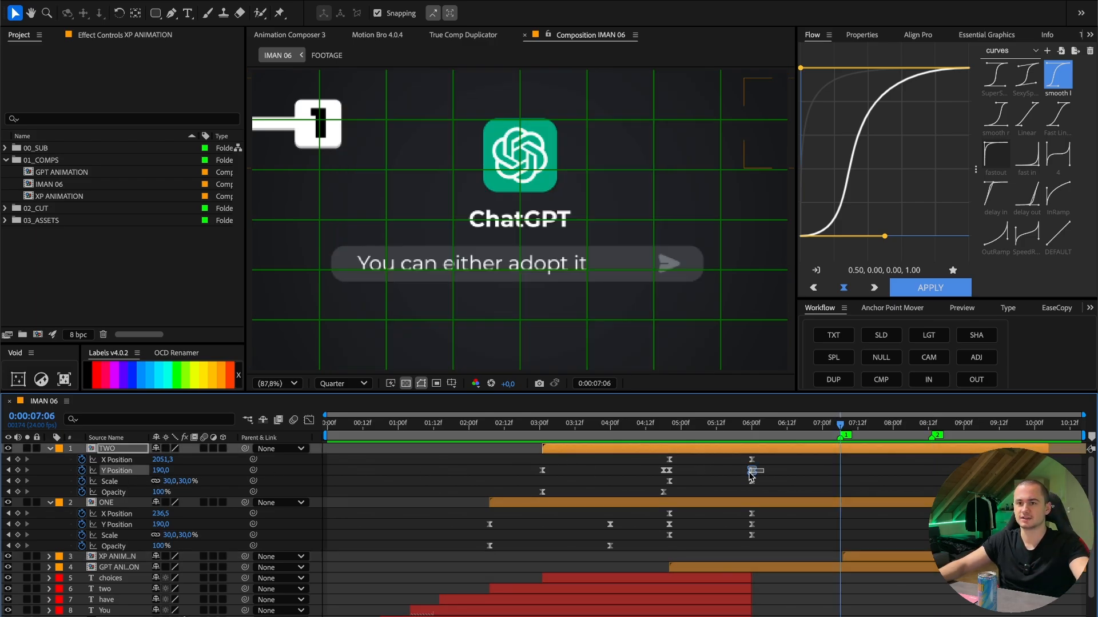
pyautogui.click(752, 460)
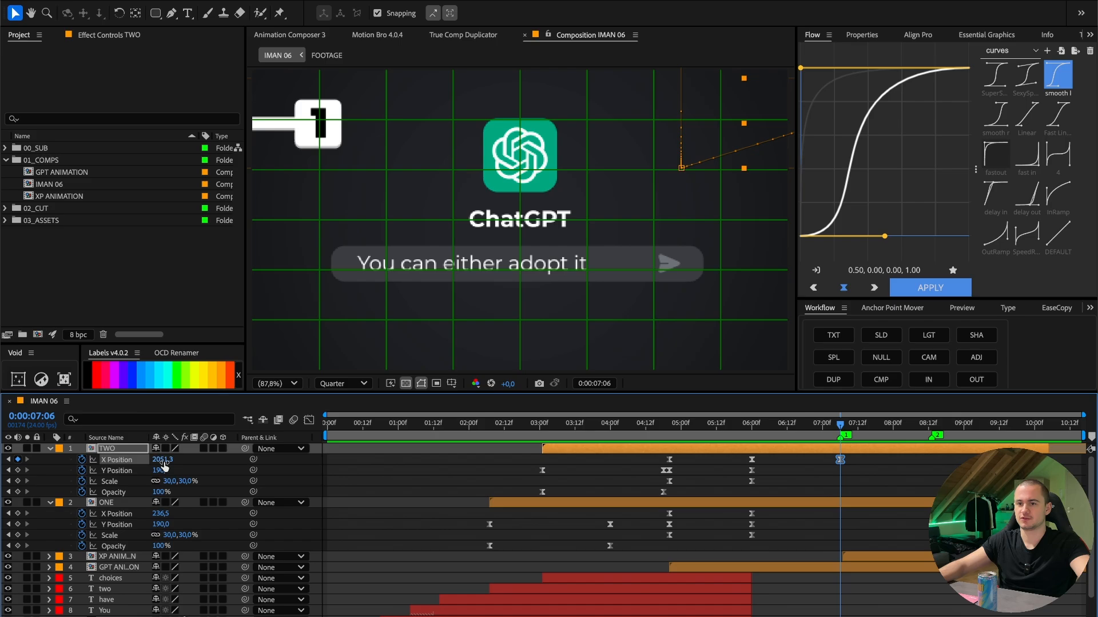
pyautogui.click(930, 426)
pyautogui.click(801, 473)
pyautogui.click(751, 459)
pyautogui.hotkey('ctrl', 'c')
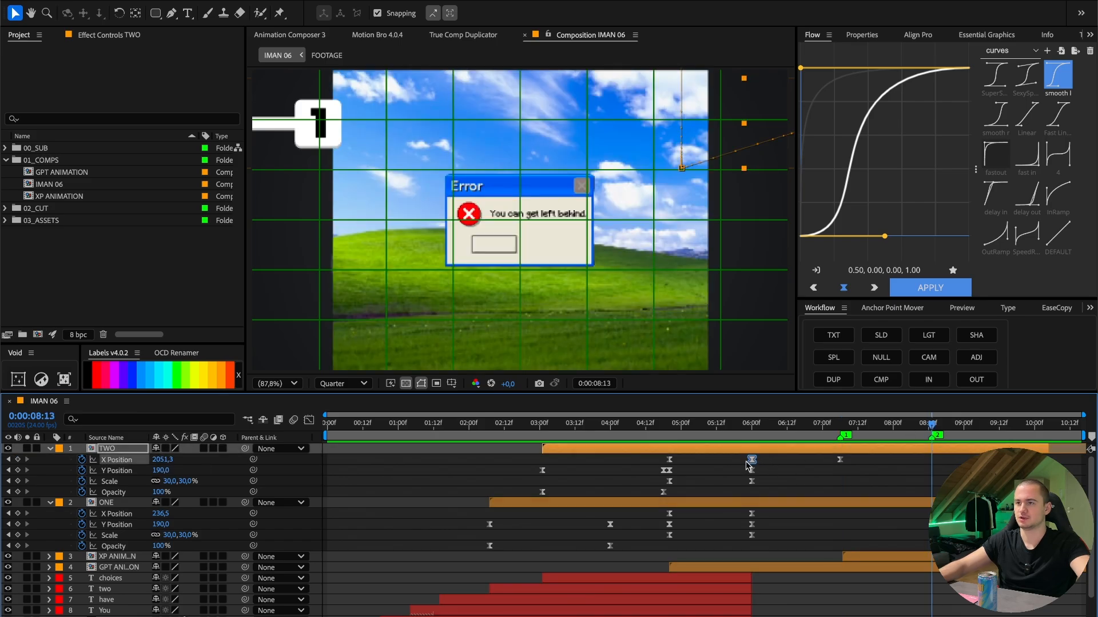
pyautogui.hotkey('ctrl', 'v')
pyautogui.moveTo(162, 459); pyautogui.dragTo(142, 459)
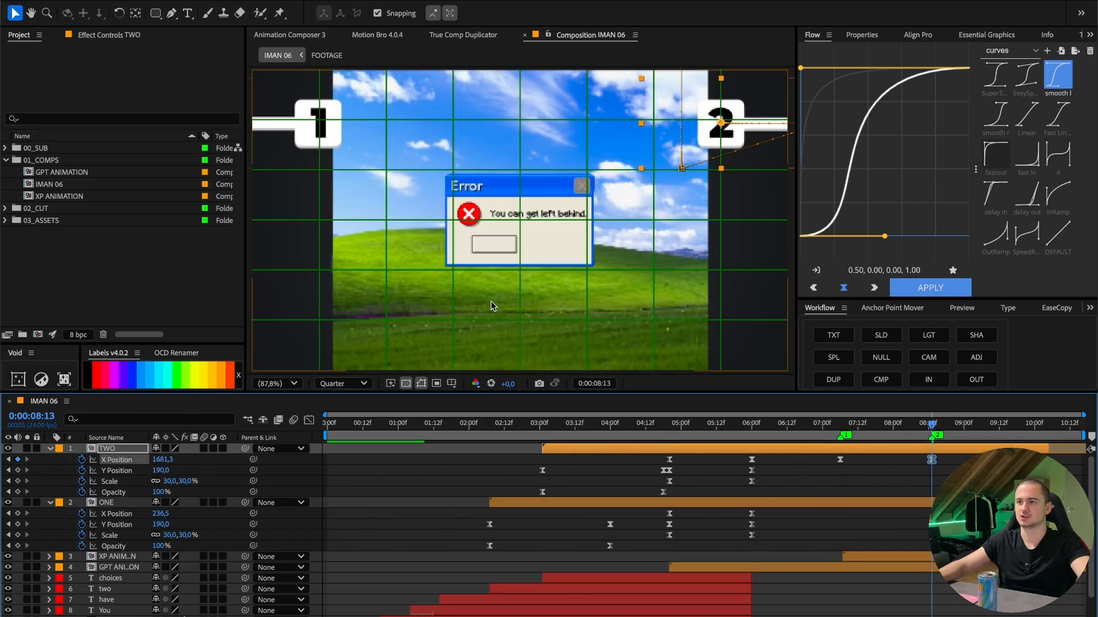
pyautogui.moveTo(951, 472); pyautogui.dragTo(807, 456)
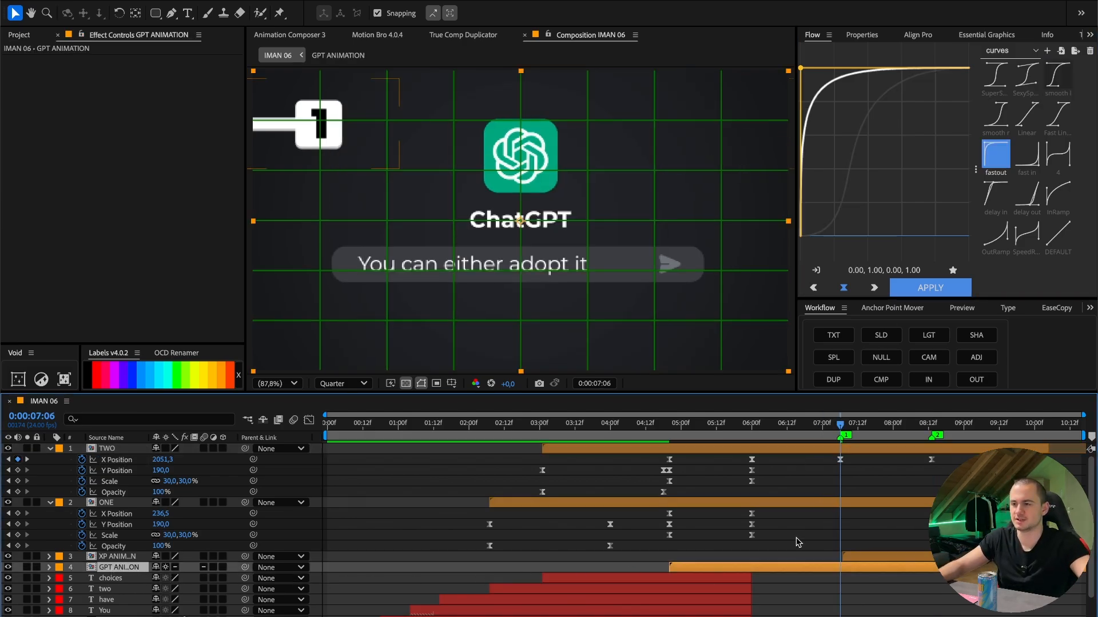
# - Add Scale and Position keyframes to GPT ANIMATION at 0:00:07:06, and hide the XP ANIMATION layer while working at 0:00:08:13
pyautogui.press('s')
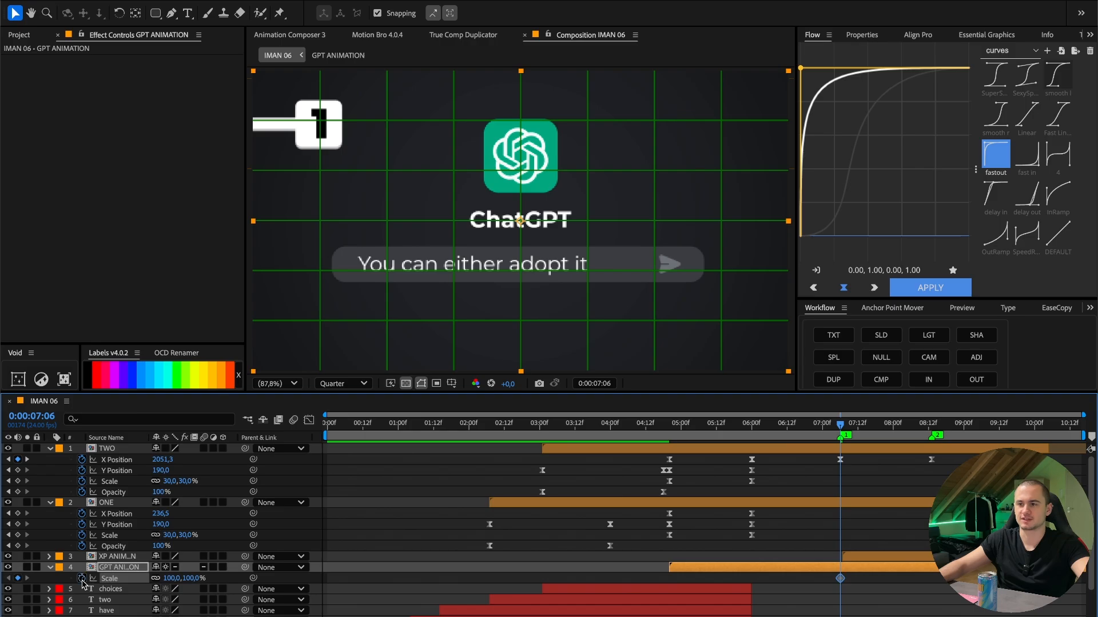
pyautogui.click(933, 424)
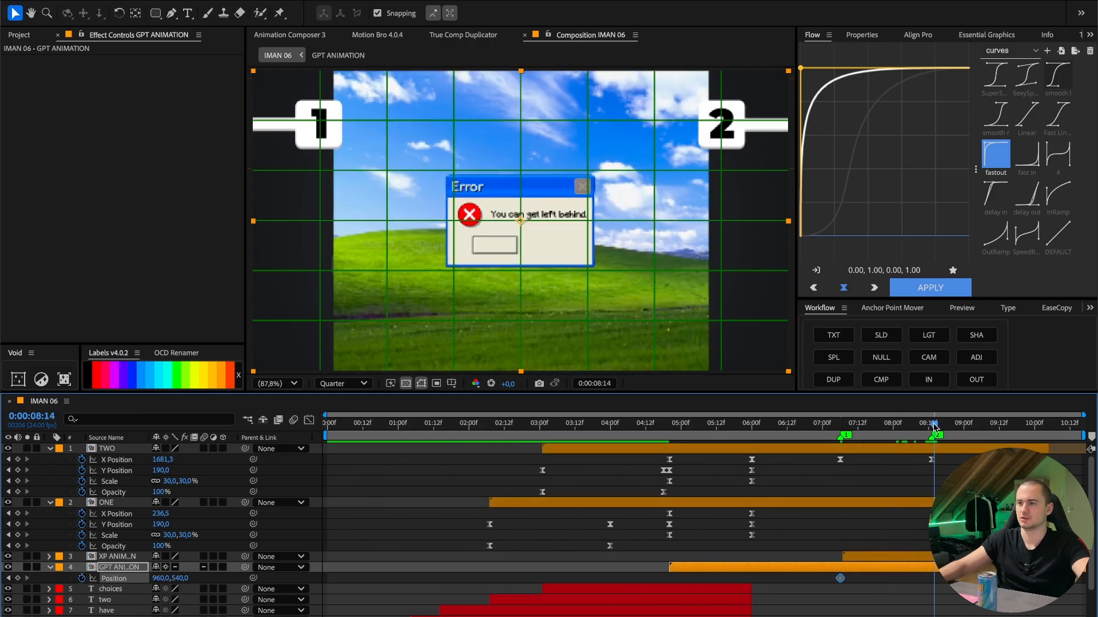
pyautogui.click(118, 556)
pyautogui.click(8, 557)
pyautogui.click(120, 567)
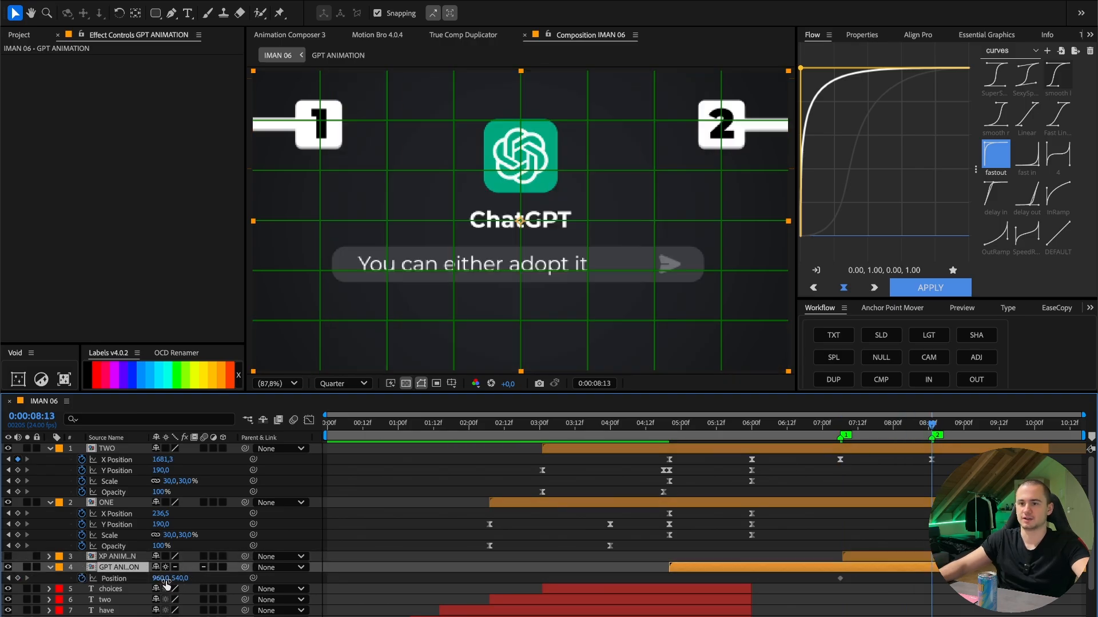
# - At 0:00:08:13, set GPT ANIMATION's Position to 480, 581 and its Scale to 58%
pyautogui.moveTo(162, 578); pyautogui.dragTo(63, 578)
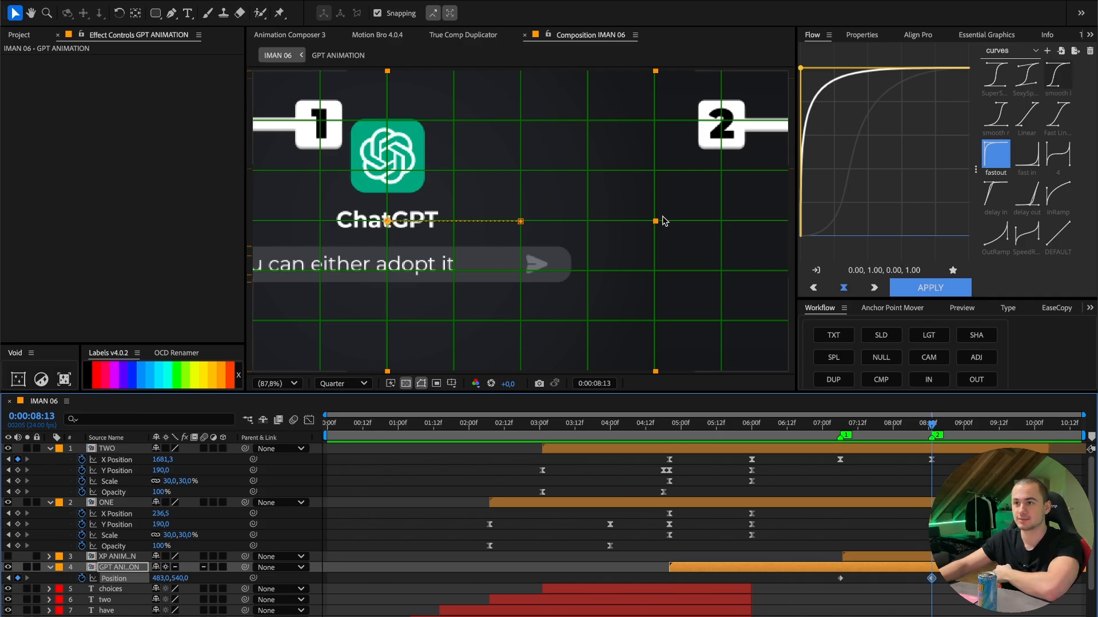
pyautogui.moveTo(162, 579); pyautogui.dragTo(200, 582)
pyautogui.press('s')
pyautogui.press('p')
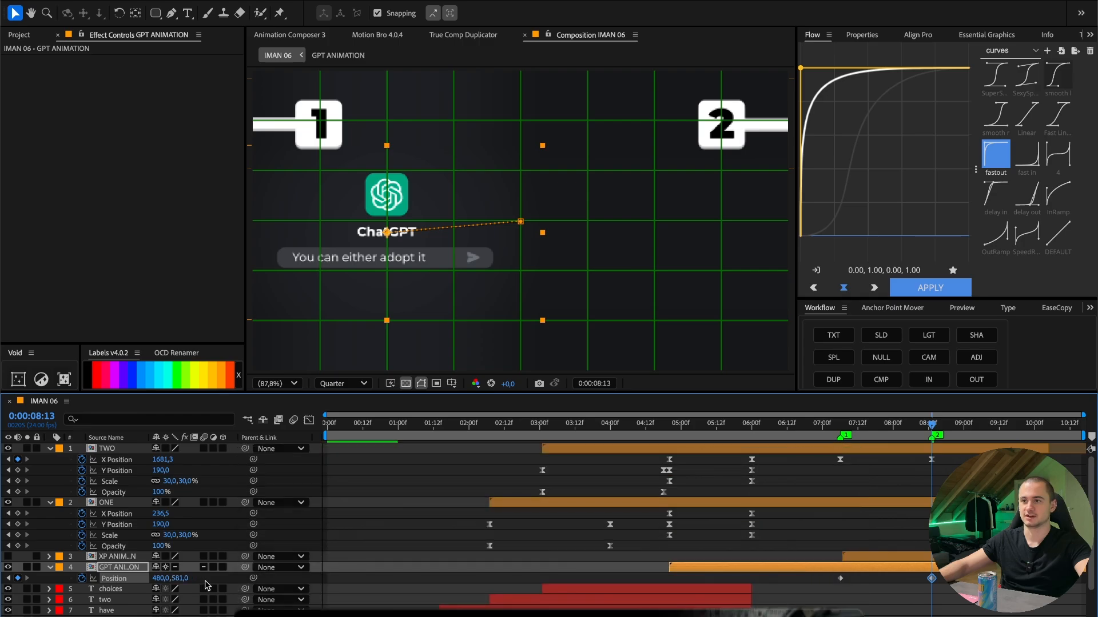
pyautogui.press('u')
pyautogui.moveTo(949, 575); pyautogui.dragTo(835, 597)
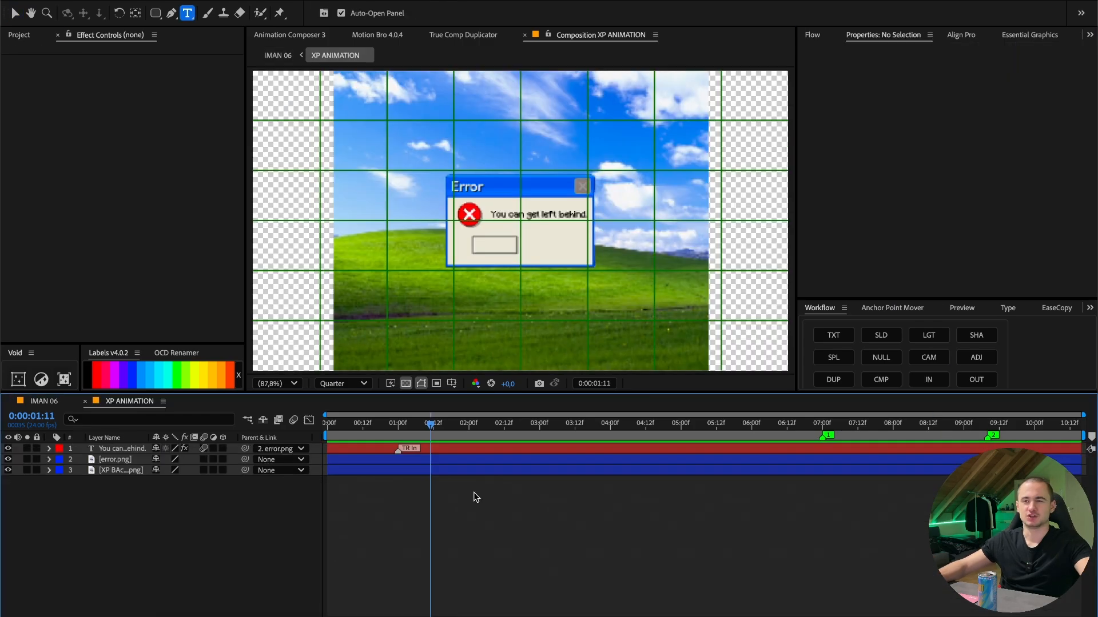
# - Create a full-frame red solid in the XP ANIMATION composition
pyautogui.click(155, 12)
pyautogui.rightClick(547, 452)
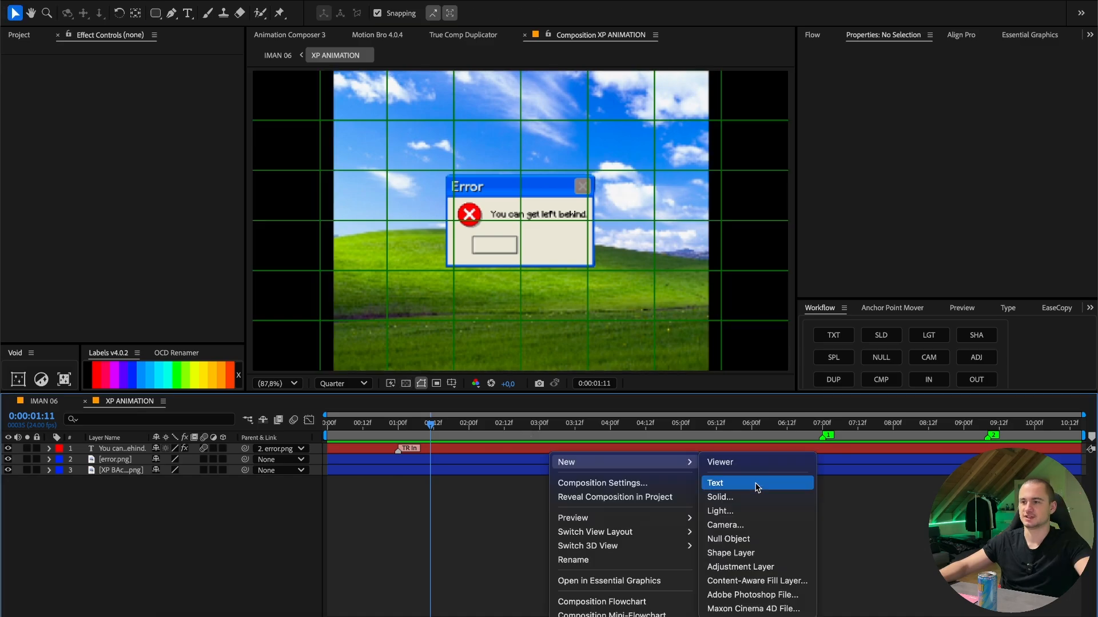
pyautogui.click(743, 495)
pyautogui.click(540, 412)
pyautogui.moveTo(486, 332); pyautogui.dragTo(740, 151)
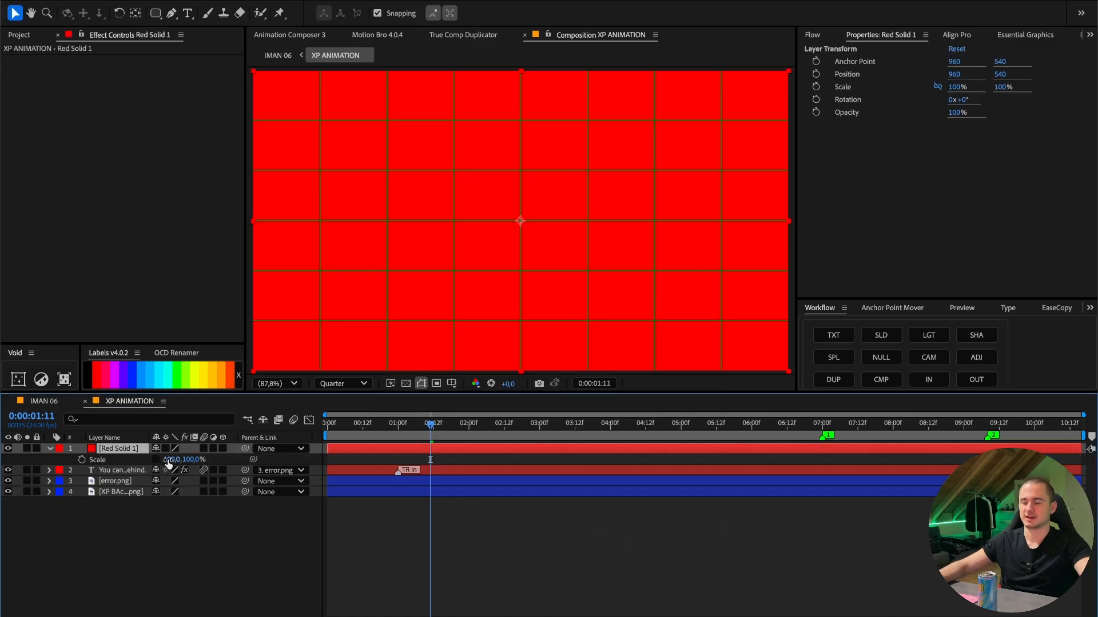
# - Scale the red solid to 50% width, place it beneath the XP background, and use it as the background's track matte
pyautogui.moveTo(172, 459); pyautogui.dragTo(141, 461)
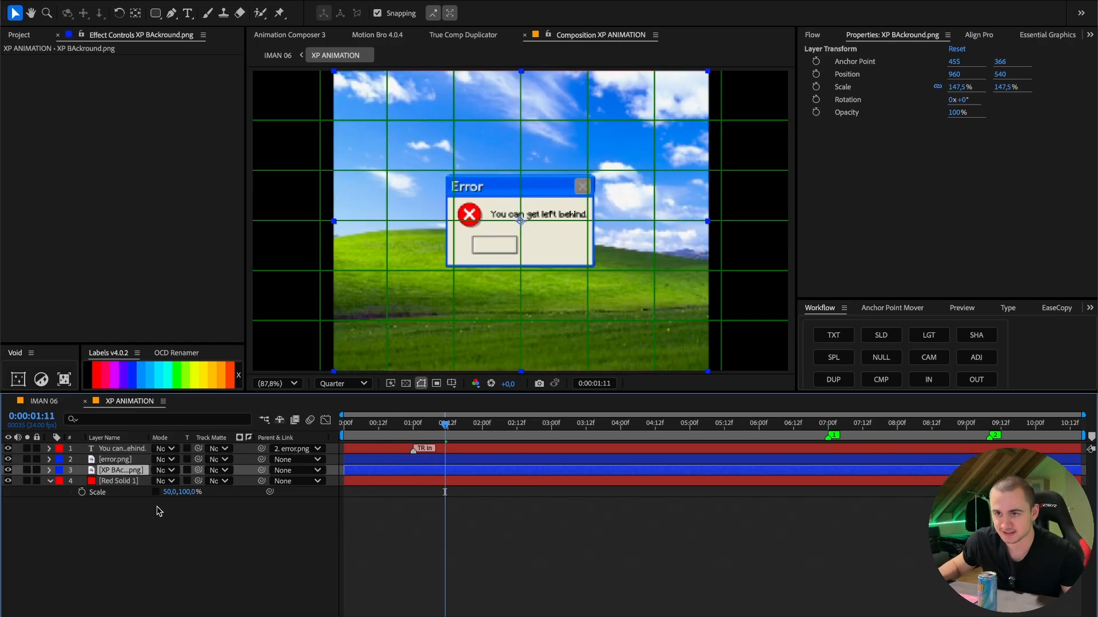
pyautogui.moveTo(199, 472); pyautogui.dragTo(115, 481)
pyautogui.click(402, 547)
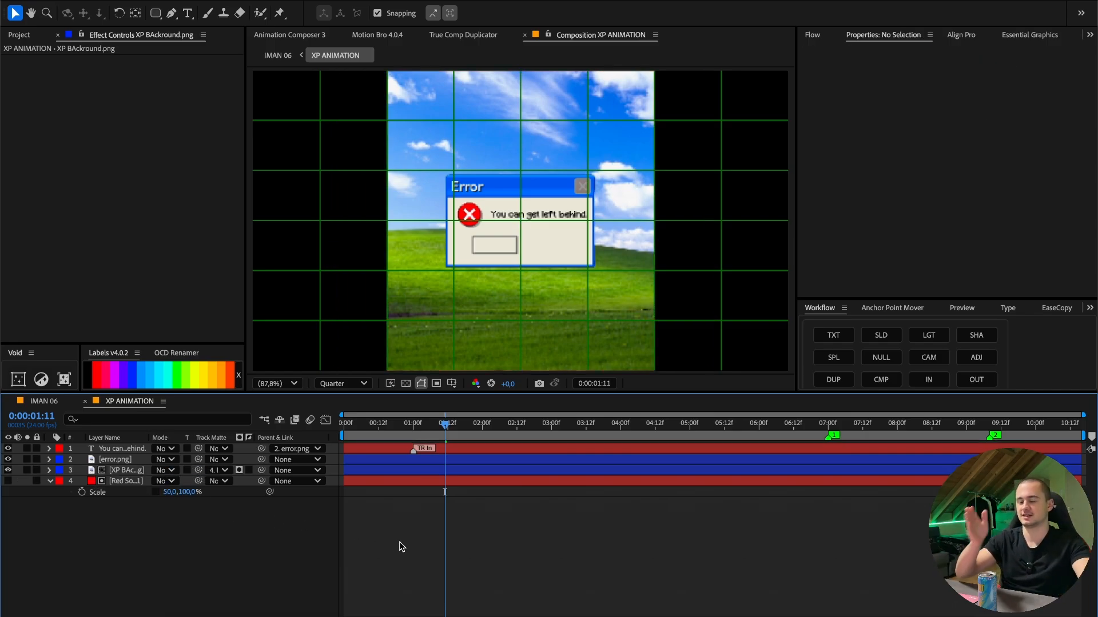
# - In IMAN 06, keyframe XP ANIMATION's Position at 2410, 540 at 0:00:07:07 and at 1440, 540 at 0:00:08:13
pyautogui.click(85, 402)
pyautogui.press('j')
pyautogui.press('j')
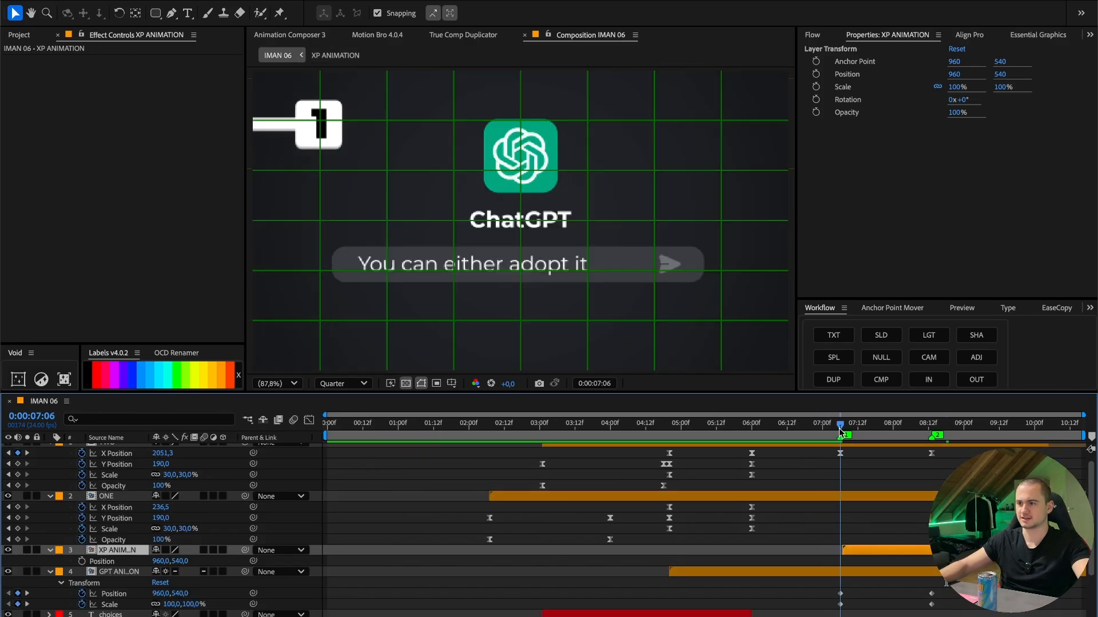
pyautogui.press('pagedown')
pyautogui.click(83, 562)
pyautogui.moveTo(161, 561); pyautogui.dragTo(989, 546)
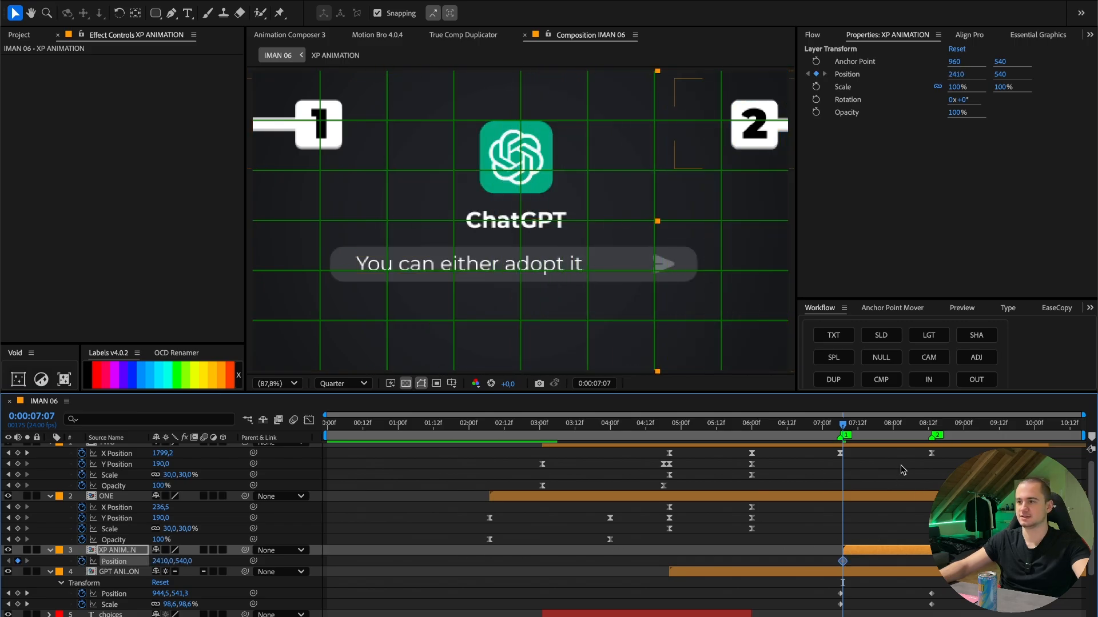
pyautogui.press('k')
pyautogui.moveTo(157, 560); pyautogui.dragTo(113, 561)
# - Apply the smooth curve to the XP ANIMATION position and GPT ANIMATION position and scale keyframes, and preview the transition
pyautogui.moveTo(961, 517); pyautogui.dragTo(819, 471)
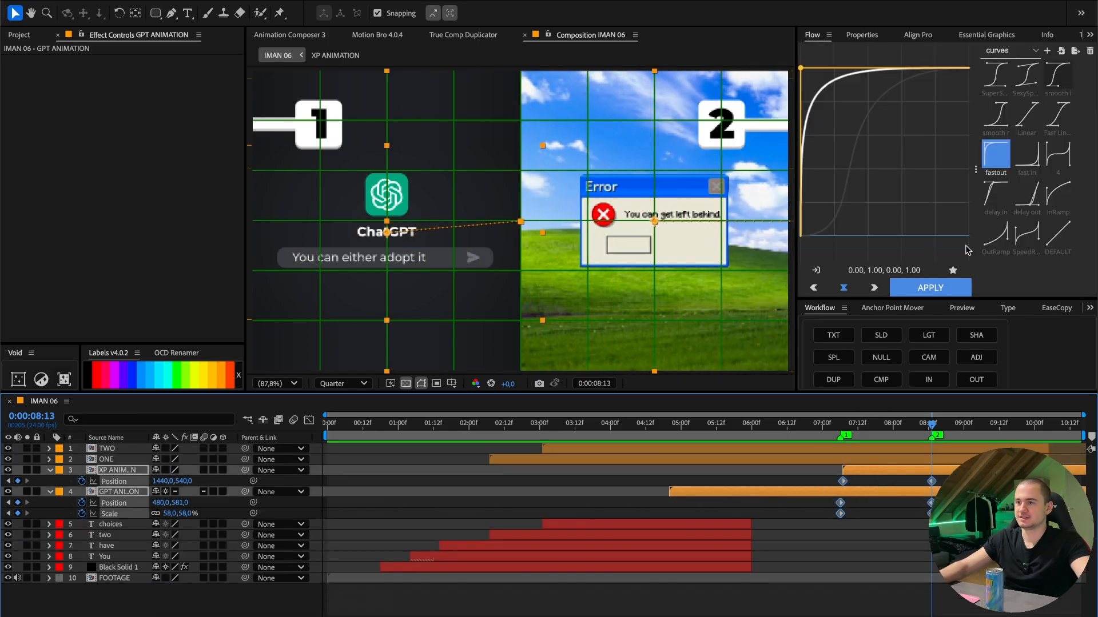
pyautogui.click(1058, 74)
pyautogui.click(838, 423)
pyautogui.press('space')
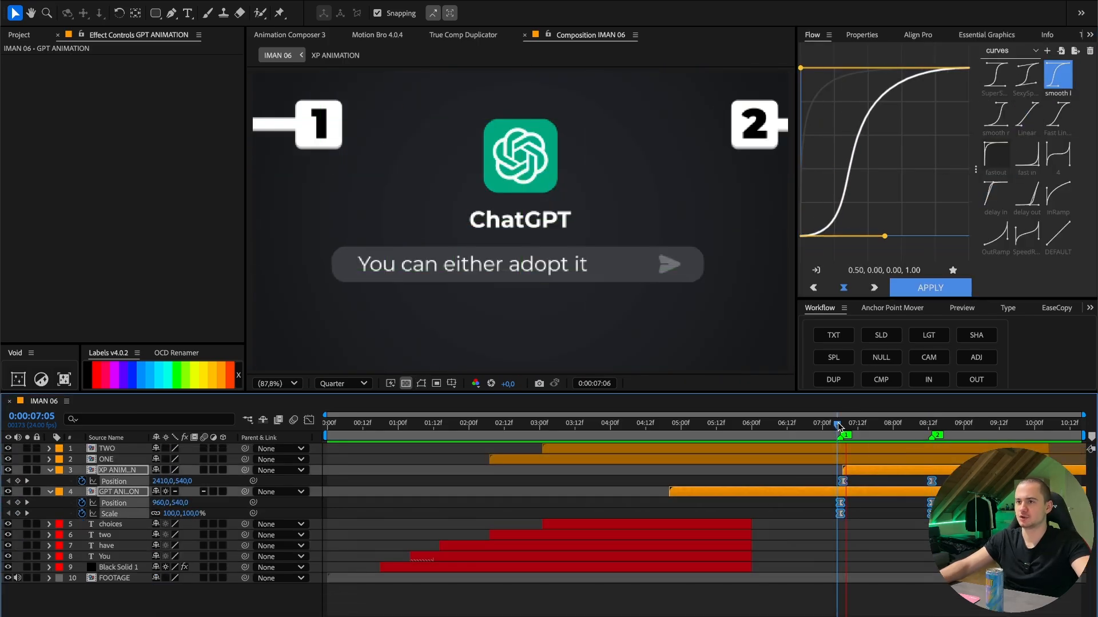
pyautogui.doubleClick(117, 492)
pyautogui.click(114, 470)
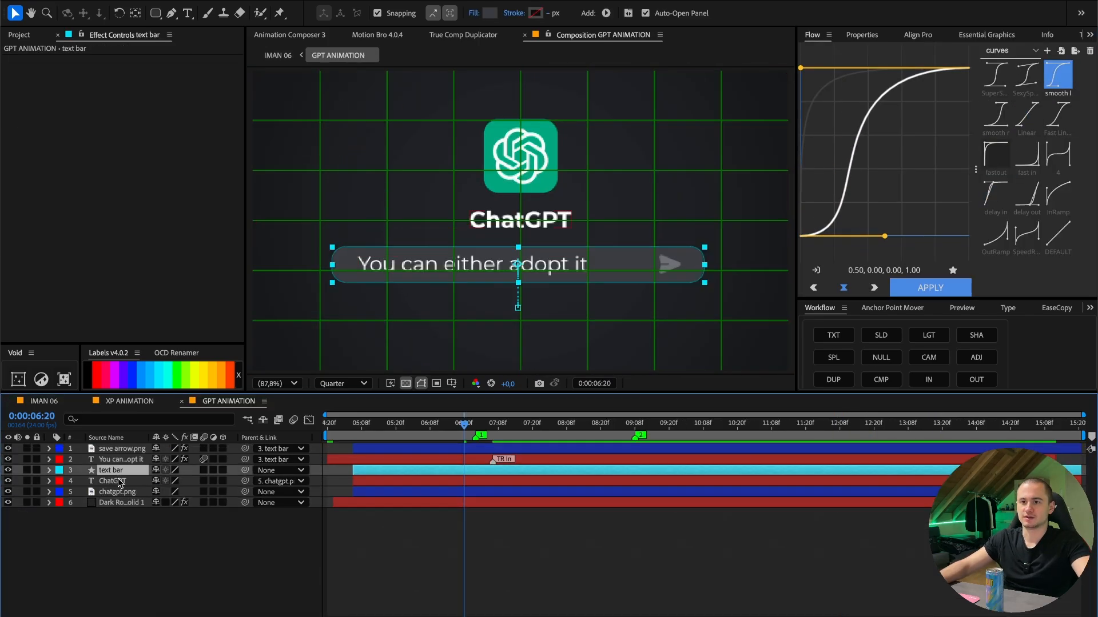
pyautogui.middleClick(229, 403)
# - Pre-compose TWO, ONE, XP ANIMATION and GPT ANIMATION into a new composition named "ANIMATIOn"
pyautogui.moveTo(395, 426); pyautogui.dragTo(431, 449)
pyautogui.click(134, 470)
pyautogui.click(126, 459)
pyautogui.keyDown('shift'); pyautogui.click(127, 449); pyautogui.keyUp('shift')
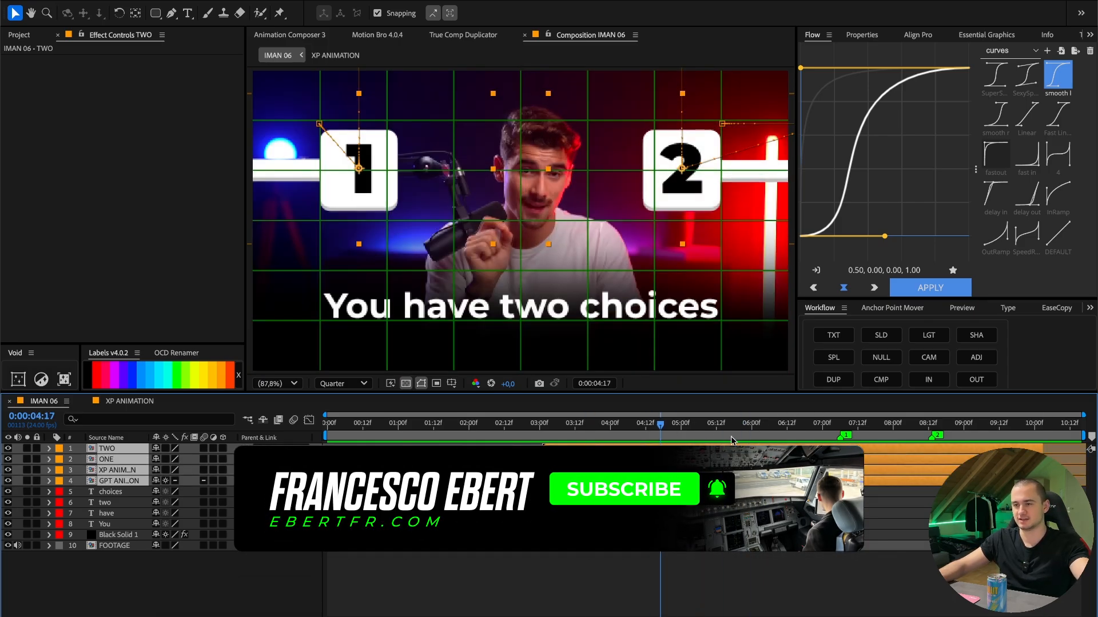
pyautogui.click(923, 429)
pyautogui.rightClick(890, 459)
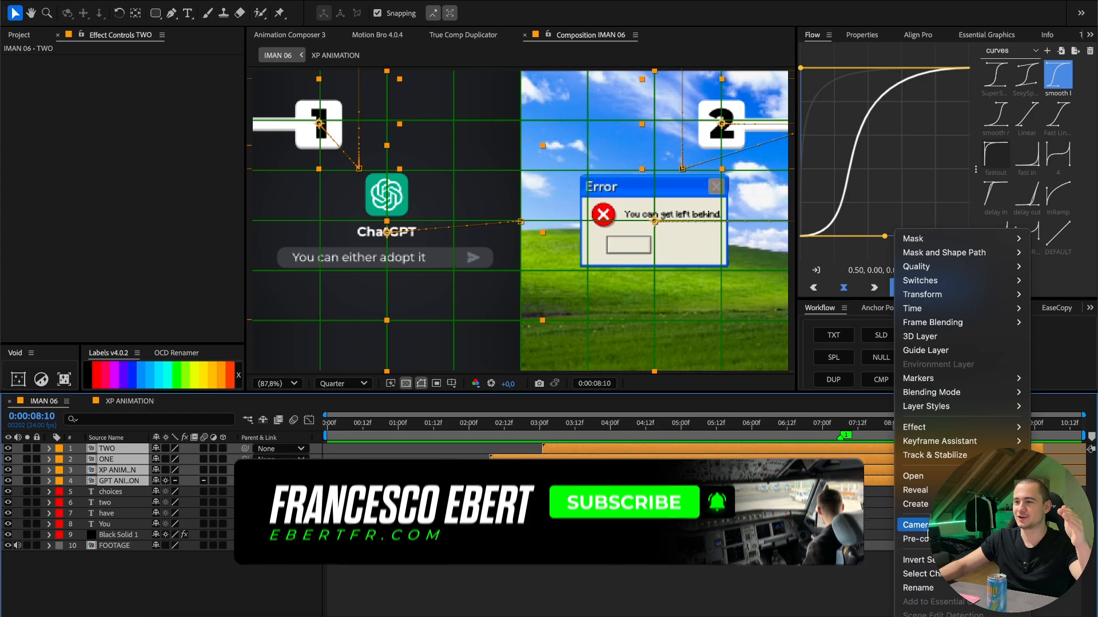
pyautogui.click(921, 533)
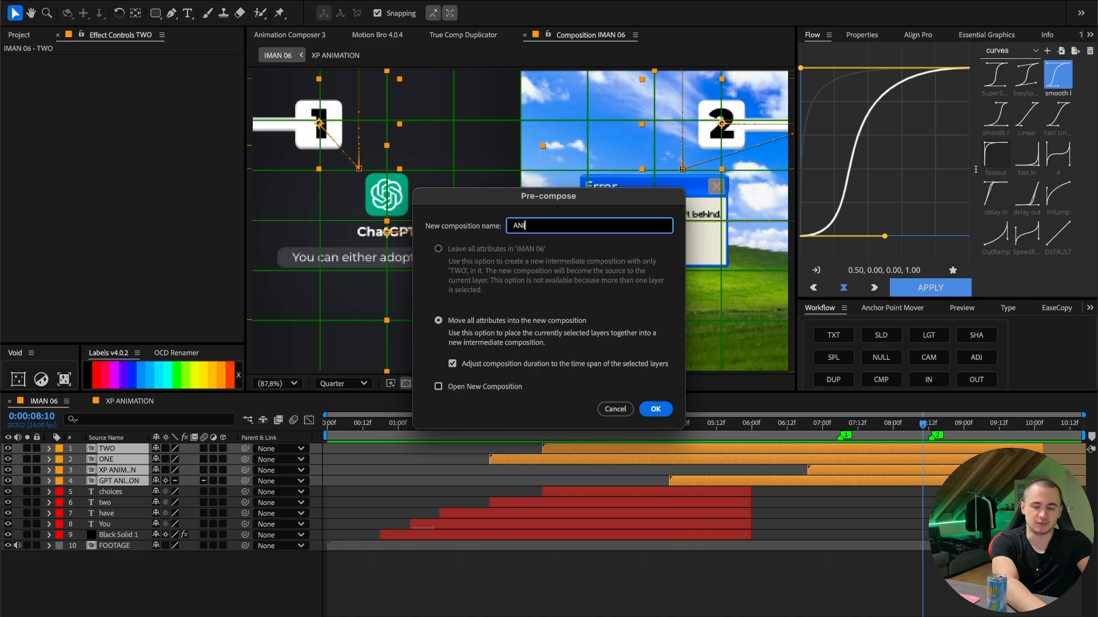
pyautogui.write('ANIMATIOn')
pyautogui.press('Return')
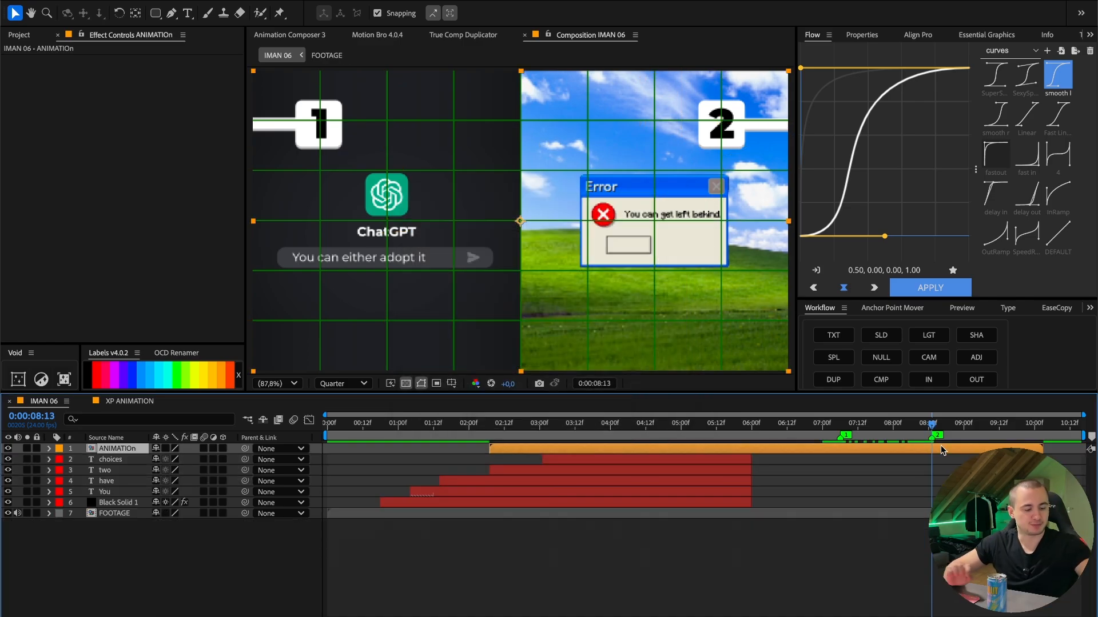
# - Split the ANIMATIOn layer at 0:00:08:13 and duplicate its second part
pyautogui.hotkey('ctrl', 'shift', 'd')
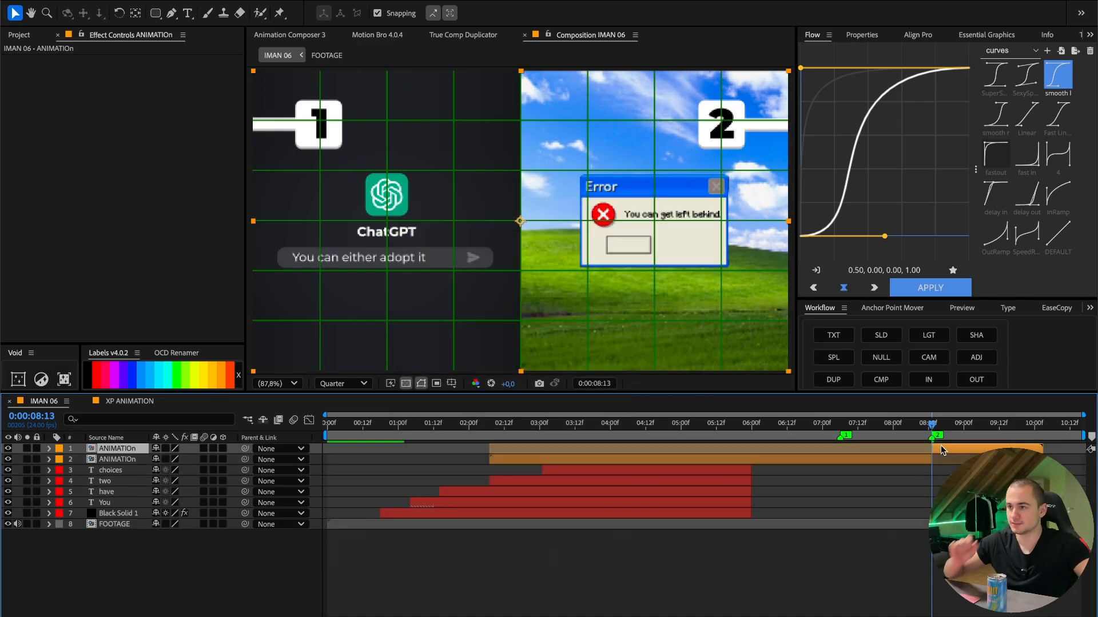
pyautogui.hotkey('ctrl', 'd')
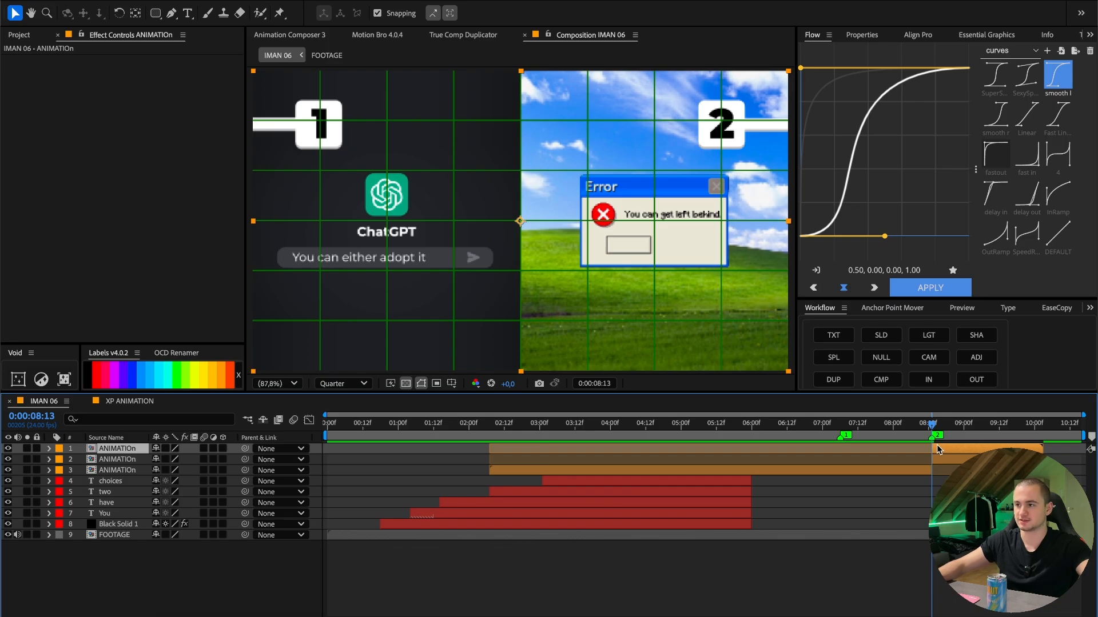
# - Draw a rectangular mask around the ChatGPT half of the topmost ANIMATIOn layer, ending at the frame's vertical centre line
pyautogui.click(155, 13)
pyautogui.scroll(-1, 459, 187)
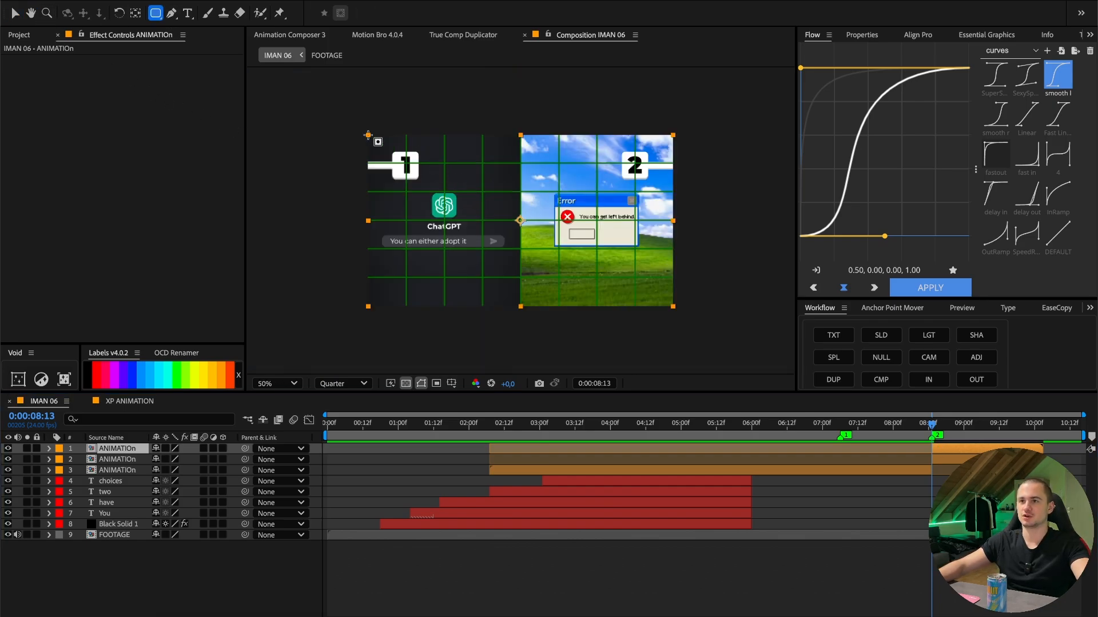
pyautogui.moveTo(321, 112); pyautogui.dragTo(520, 341)
# - Copy the mask onto the second ANIMATIOn layer, invert it there, and collapse the layers' properties
pyautogui.click(109, 470)
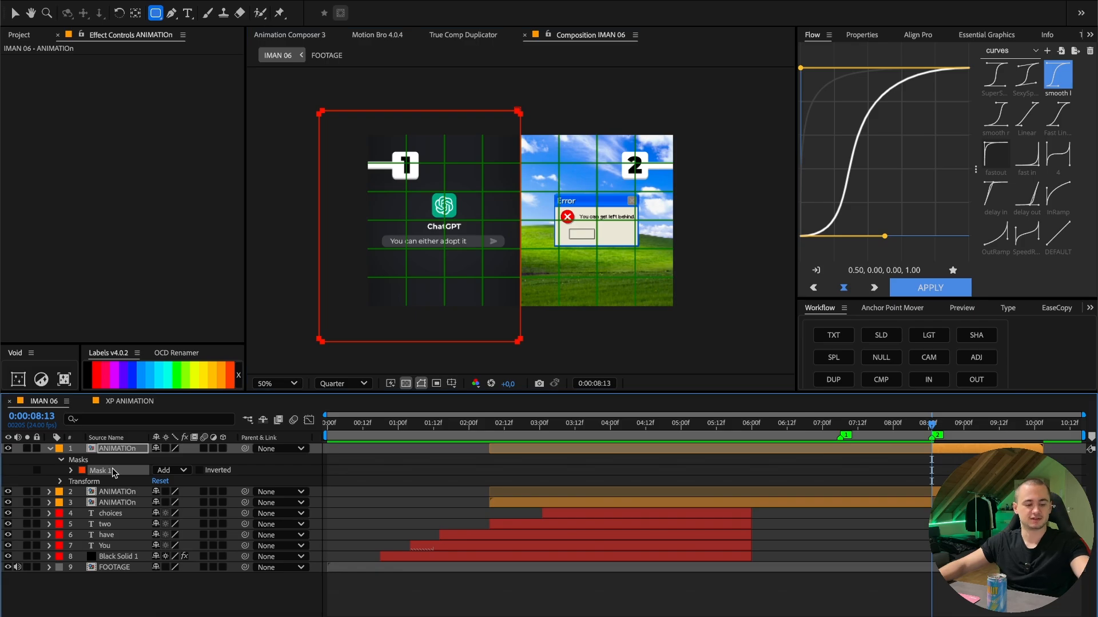
pyautogui.click(115, 492)
pyautogui.hotkey('ctrl', 'v')
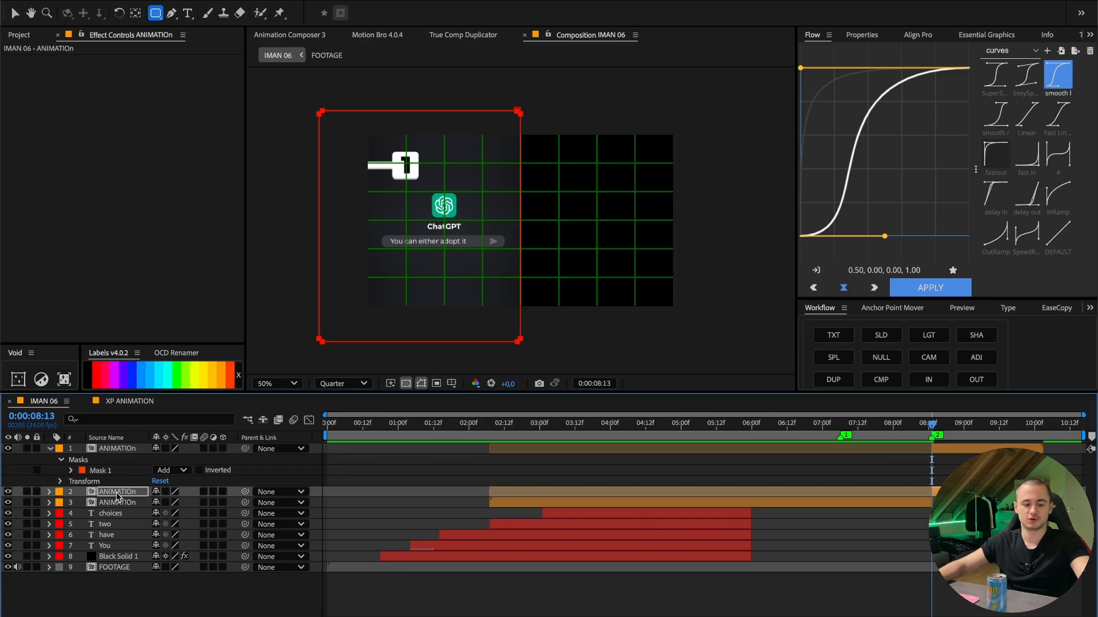
pyautogui.press('m')
pyautogui.click(200, 503)
pyautogui.click(542, 466)
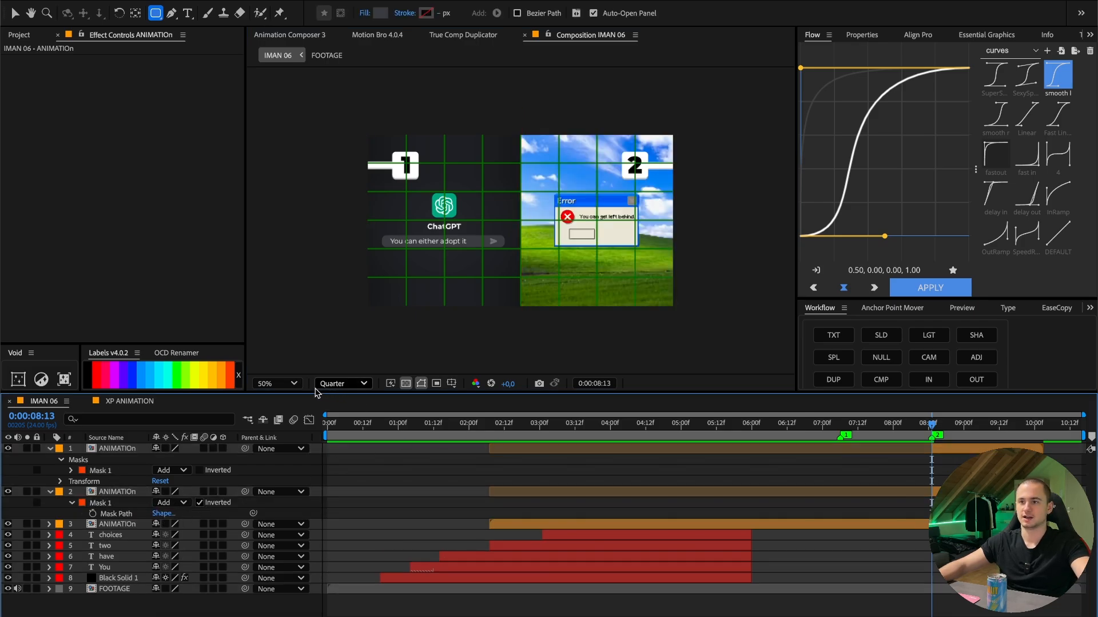
pyautogui.click(285, 384)
pyautogui.click(277, 144)
pyautogui.hotkey('ctrl', 'a')
pyautogui.click(50, 449)
pyautogui.click(814, 588)
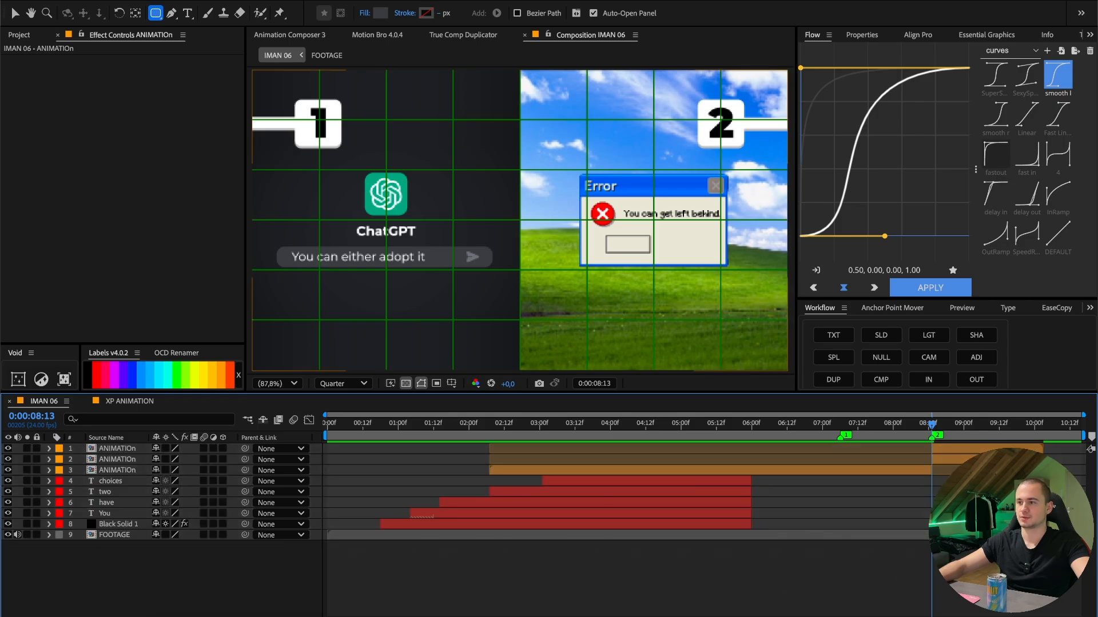
# - Animate the Position of the two masked ANIMATIOn layers so the ChatGPT and Windows XP halves slide apart sideways
pyautogui.click(895, 459)
pyautogui.keyDown('shift'); pyautogui.click(896, 449); pyautogui.keyUp('shift')
pyautogui.press('p')
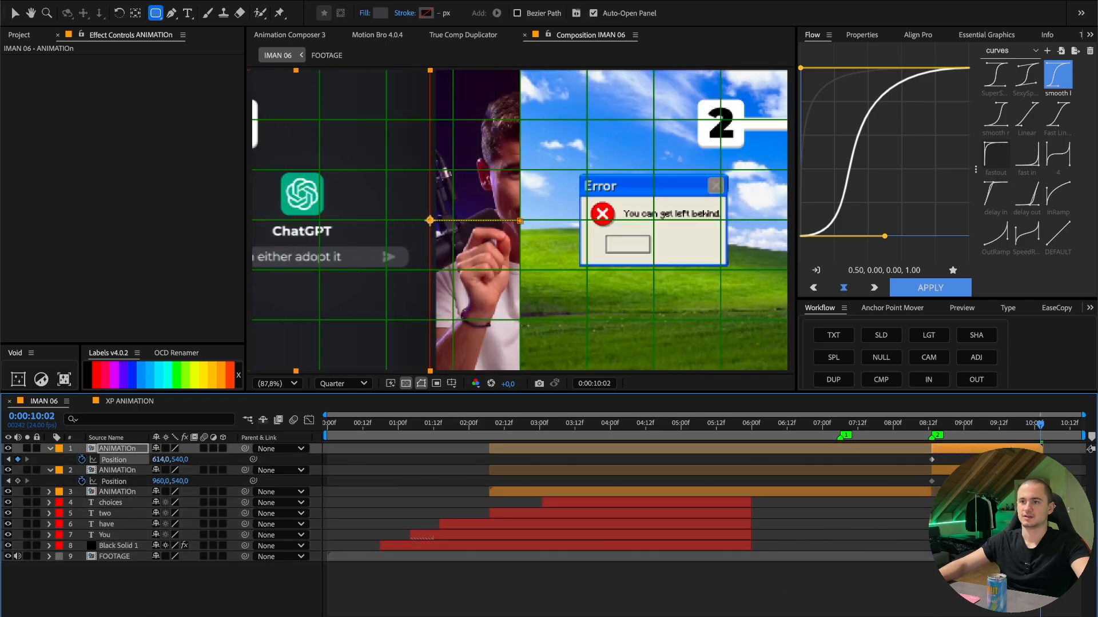
pyautogui.moveTo(161, 460); pyautogui.dragTo(215, 481)
pyautogui.click(126, 472)
pyautogui.moveTo(1062, 460); pyautogui.dragTo(1043, 482)
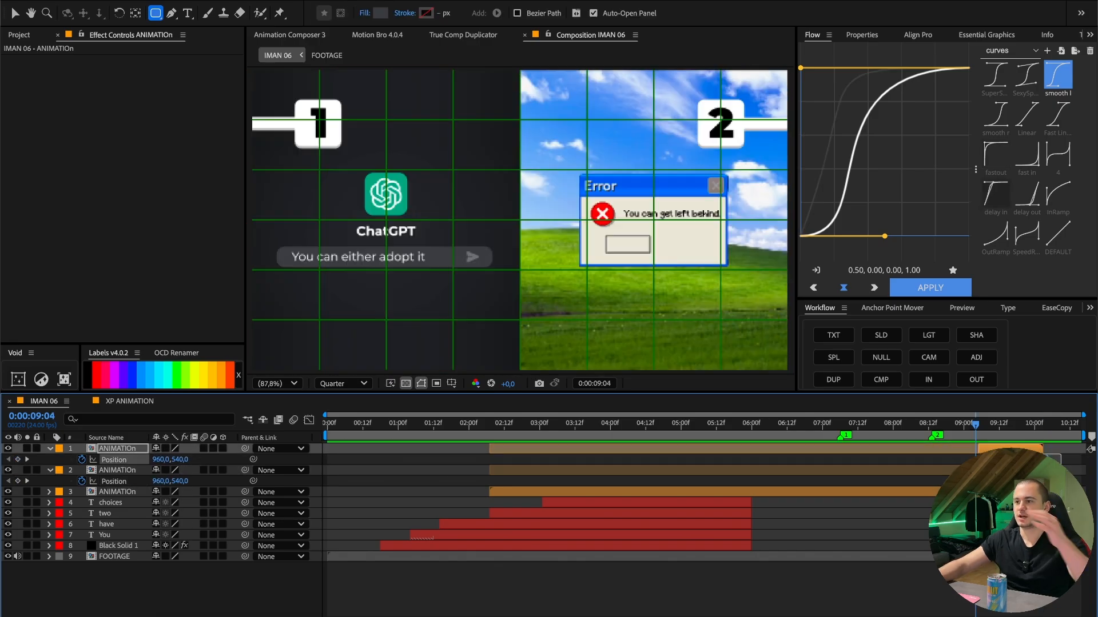
pyautogui.moveTo(1047, 456); pyautogui.dragTo(1032, 485)
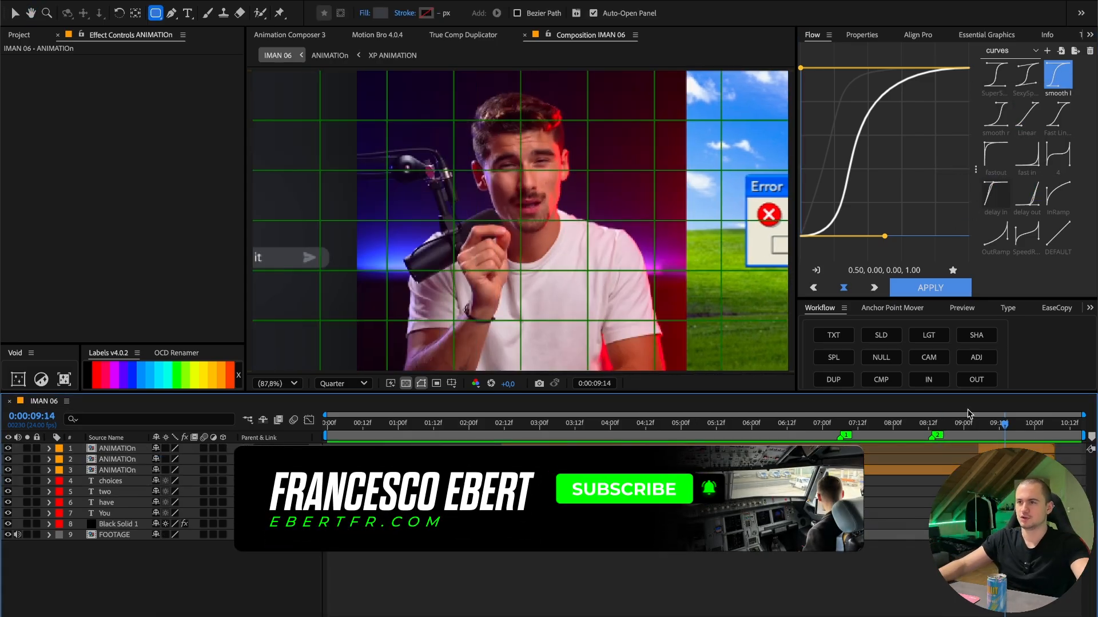
# - Pre-compose the ANIMATIOn layers, the caption words and Black Solid 1 into a new composition named "FULL ANIMATION", leaving FOOTAGE out
pyautogui.click(984, 426)
pyautogui.click(995, 450)
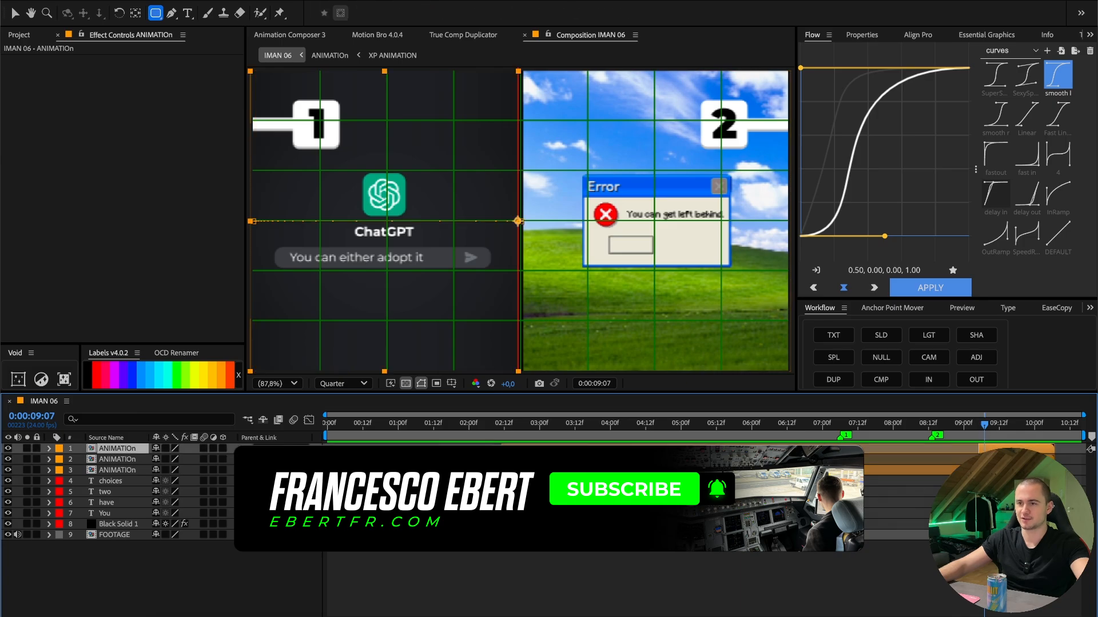
pyautogui.keyDown('shift'); pyautogui.click(600, 525); pyautogui.keyUp('shift')
pyautogui.rightClick(600, 523)
pyautogui.click(656, 546)
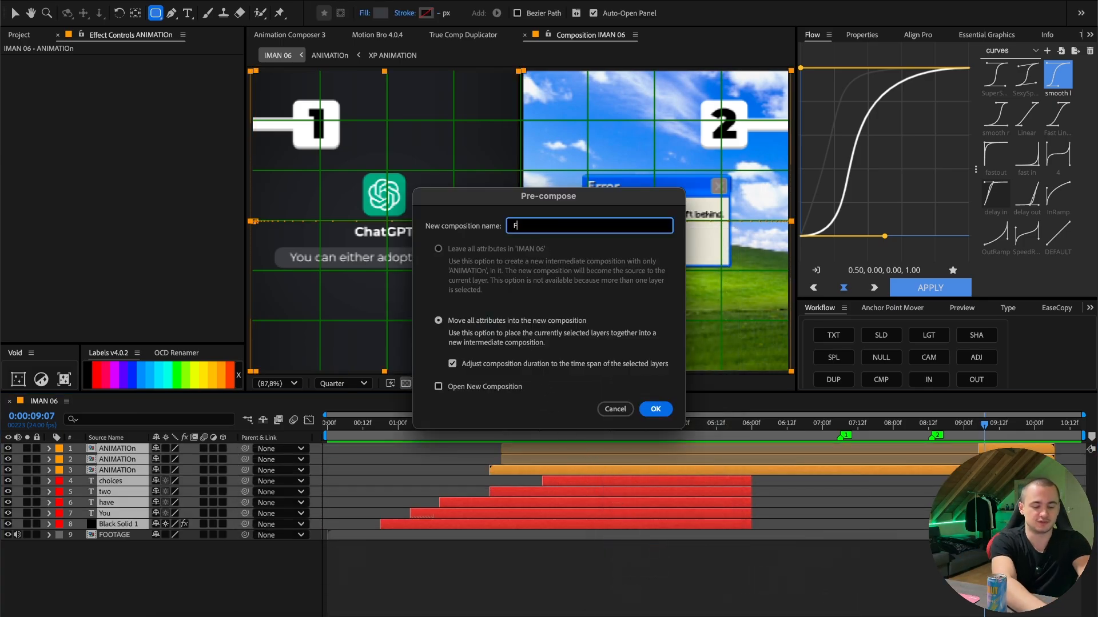
pyautogui.write('FULL ANIMATION')
pyautogui.press('Return')
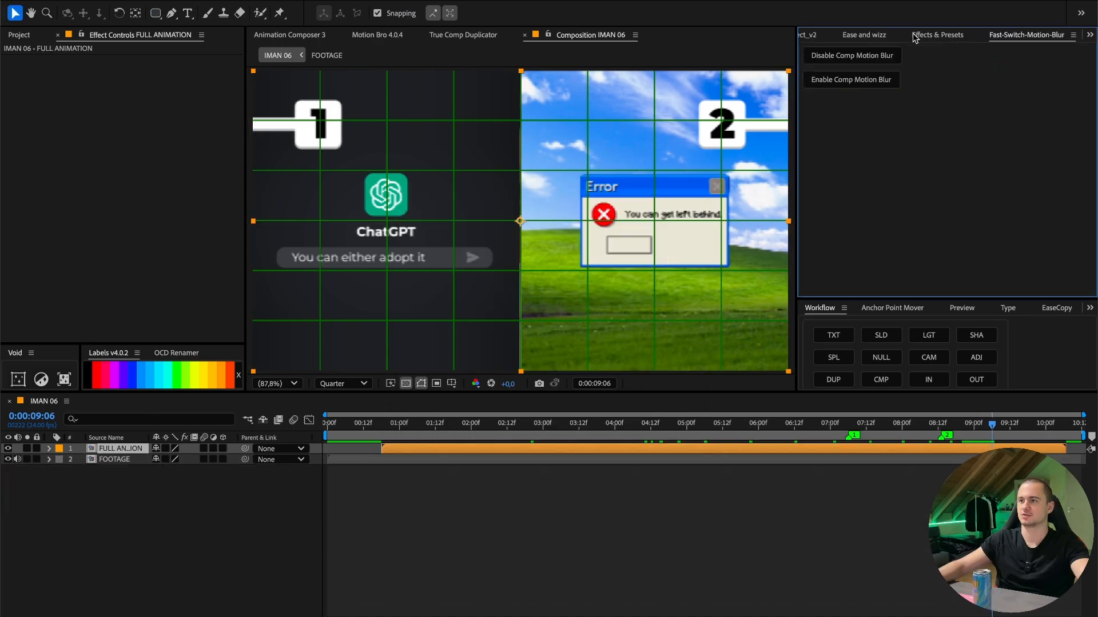
# - Apply the Posterize Time effect to the FULL ANIMATION layer with a frame rate of 12 and return to the composition's start
pyautogui.click(923, 35)
pyautogui.click(832, 50)
pyautogui.write('poster')
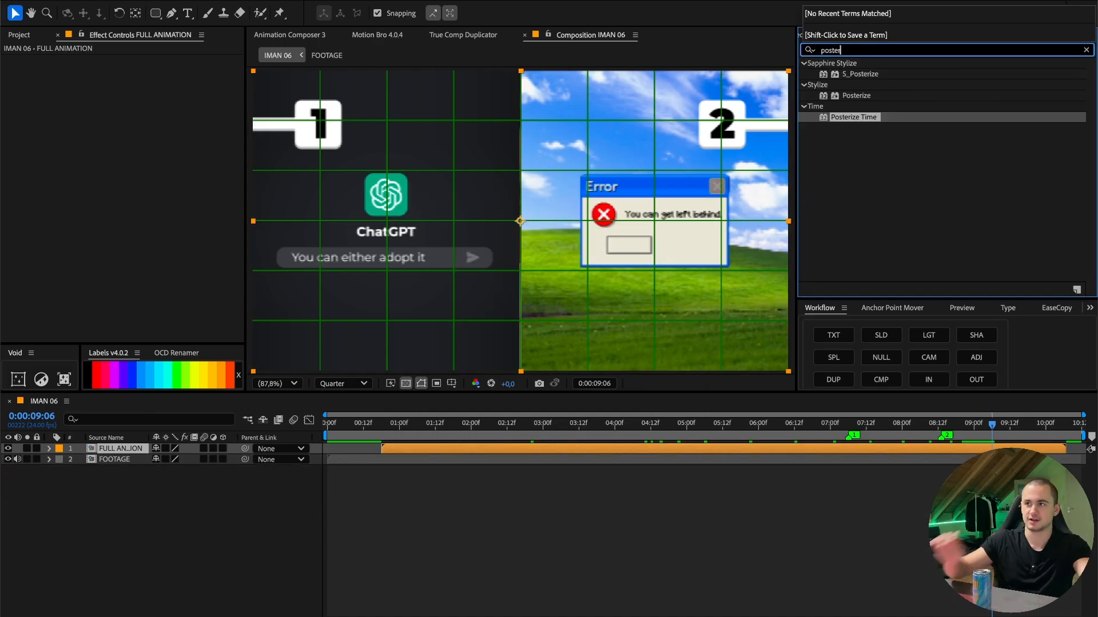
pyautogui.moveTo(853, 117); pyautogui.dragTo(160, 139)
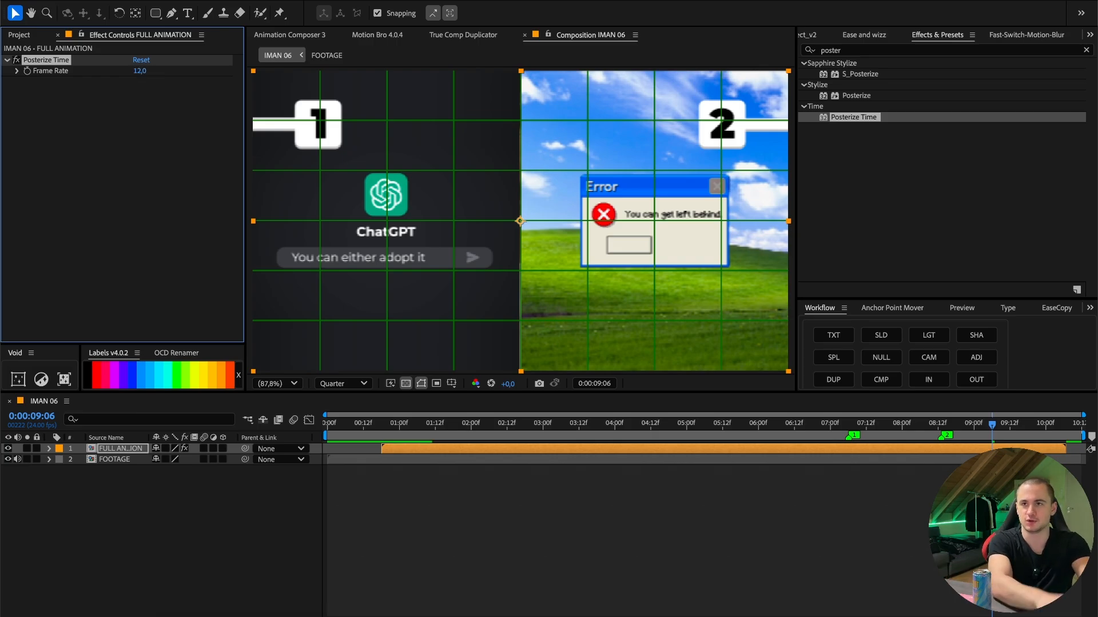
pyautogui.press('Home')
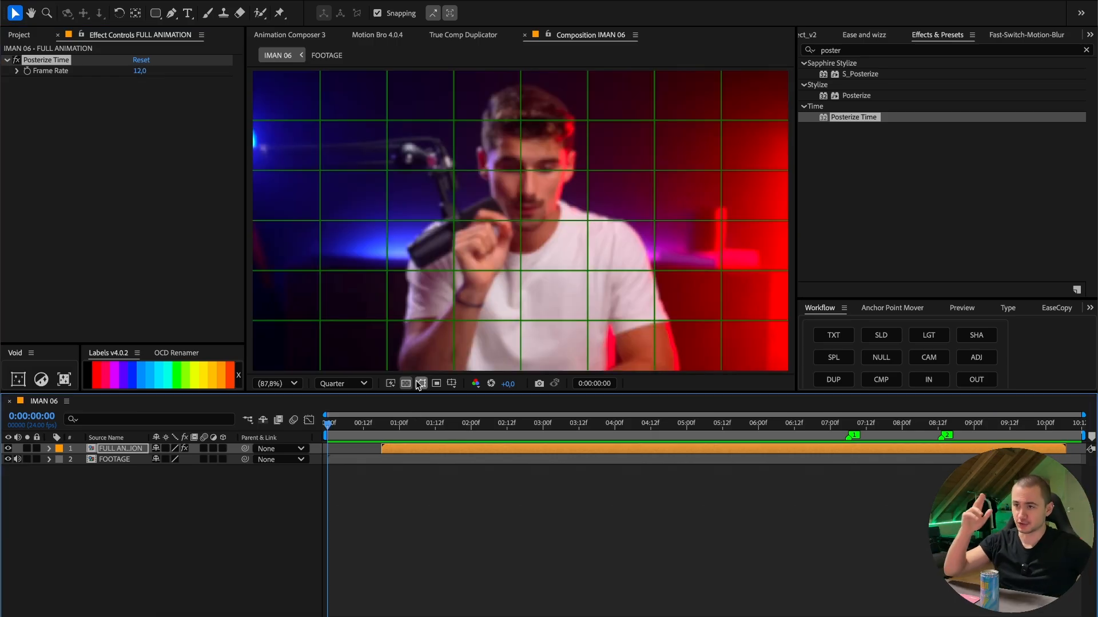